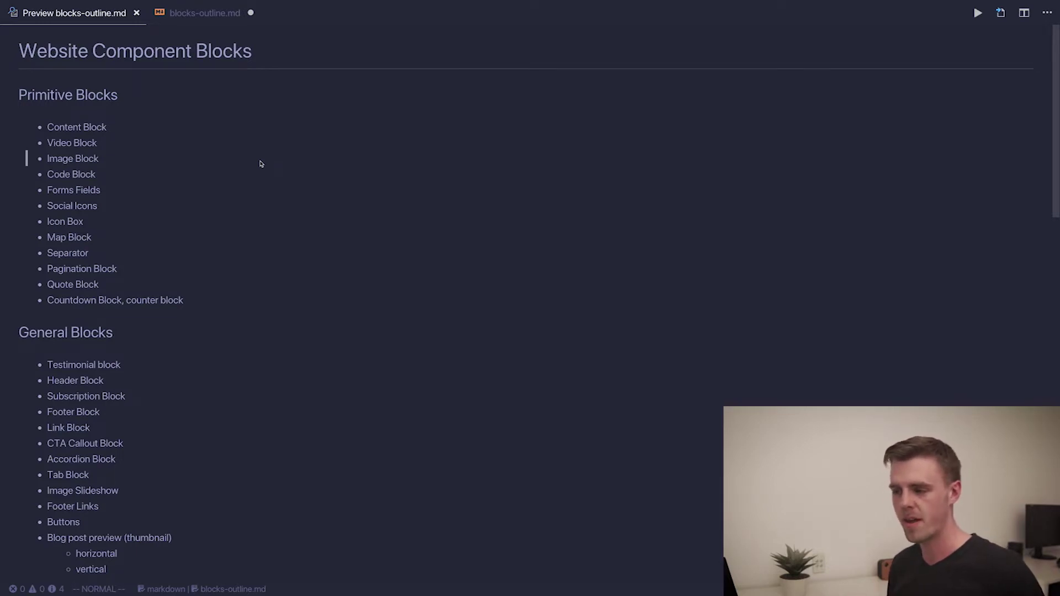
Step: Scroll the Markdown outline down through the General Layout Blocks section
scroll(262, 166, down, 3)
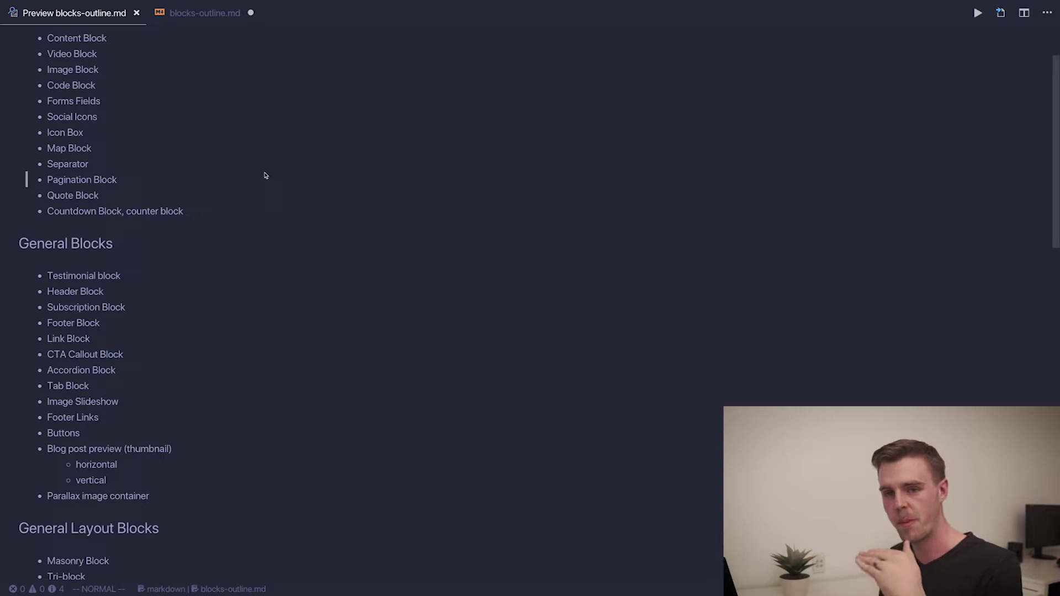
scroll(264, 175, down, 3)
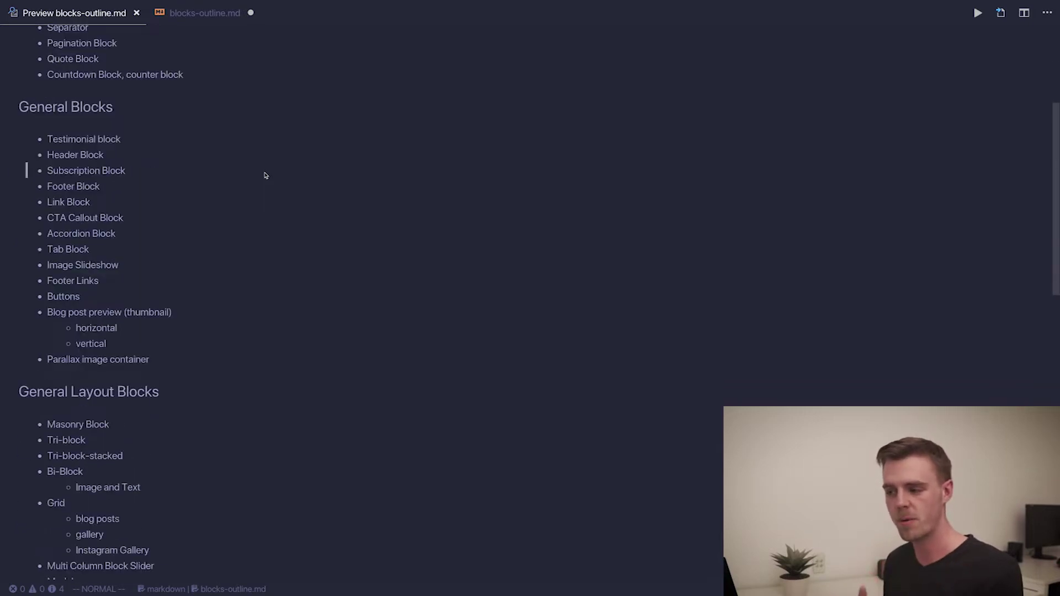
scroll(264, 176, down, 3)
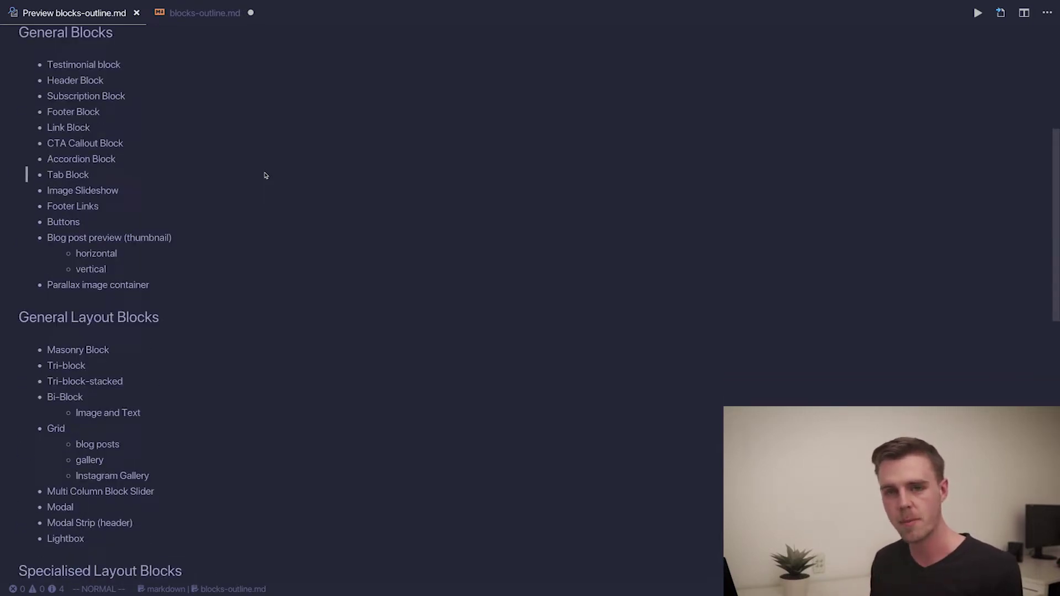
scroll(265, 176, down, 5)
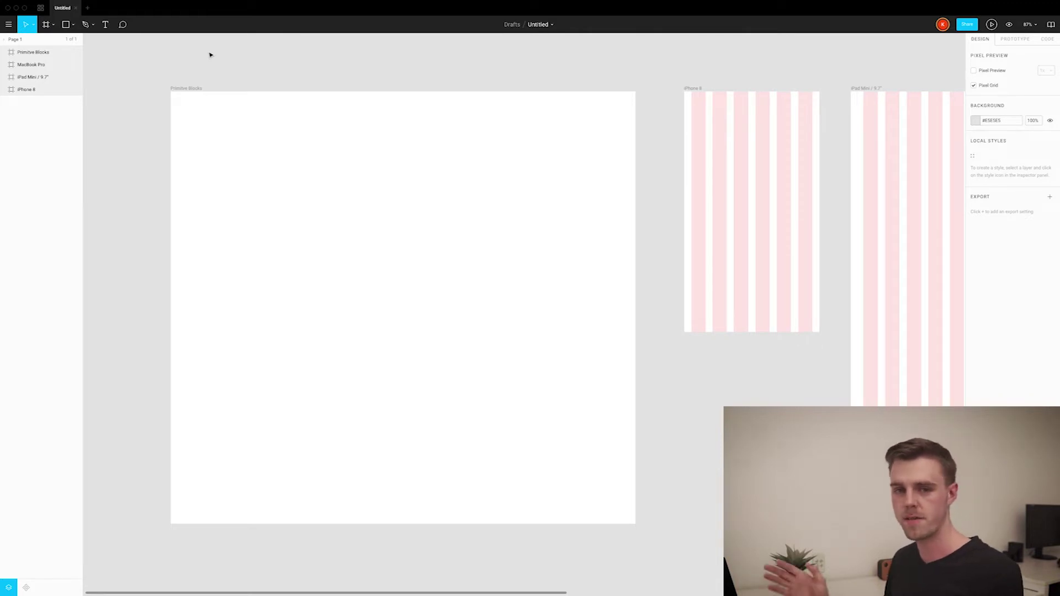
Step: Draw a square in Primitive Blocks and multiply its width by 1.5 to 439
scroll(210, 54, up, 2)
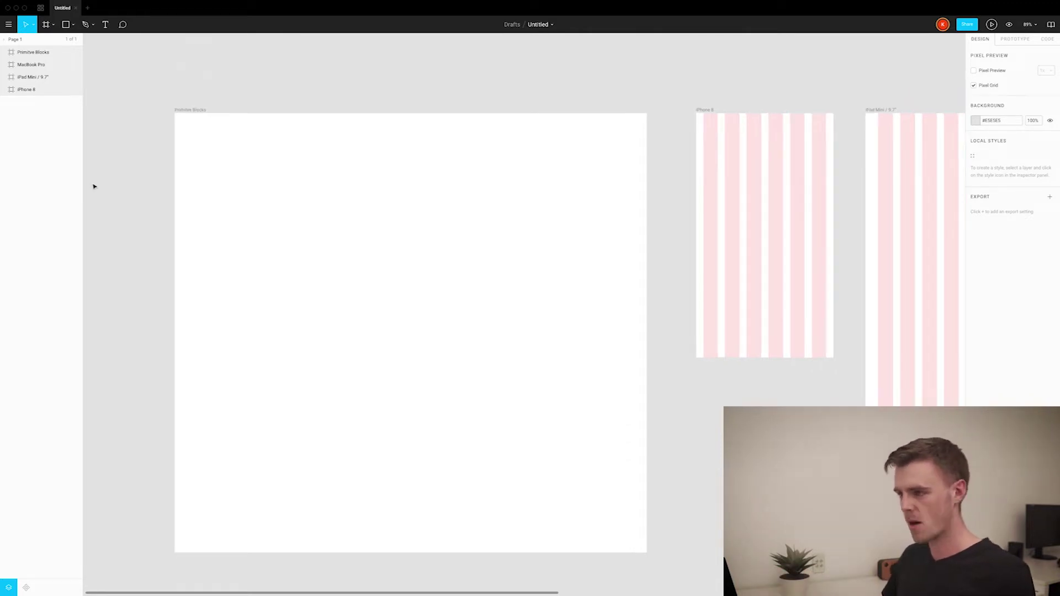
click(67, 26)
click(72, 26)
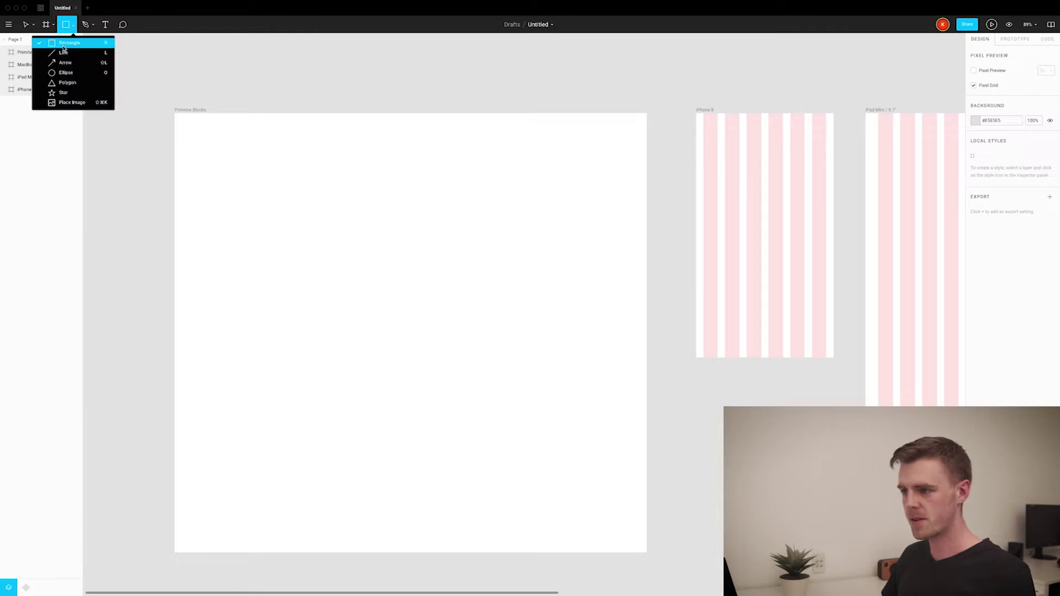
click(59, 41)
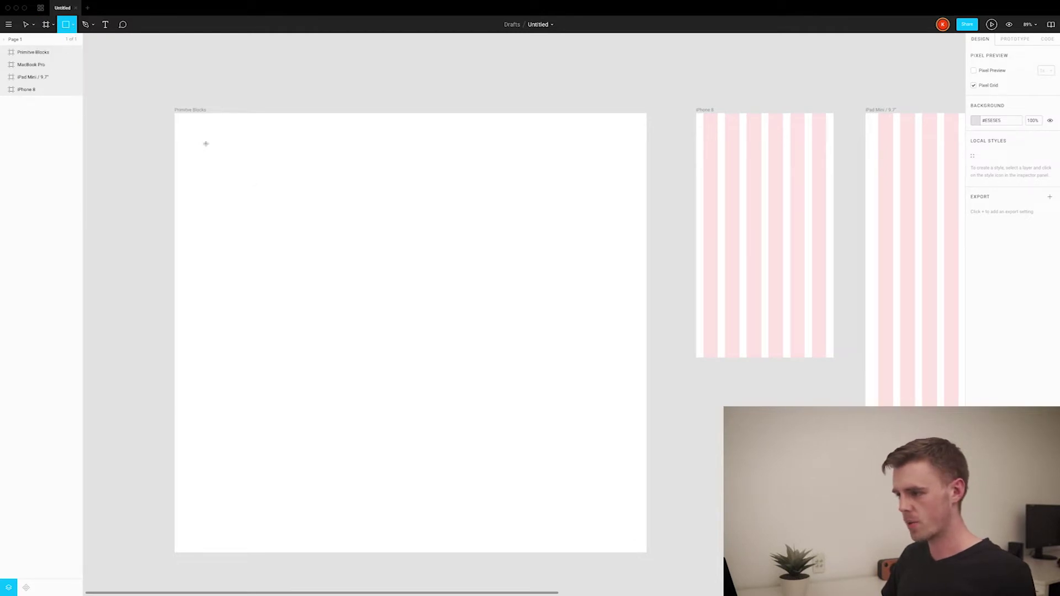
drag(201, 139, 308, 247)
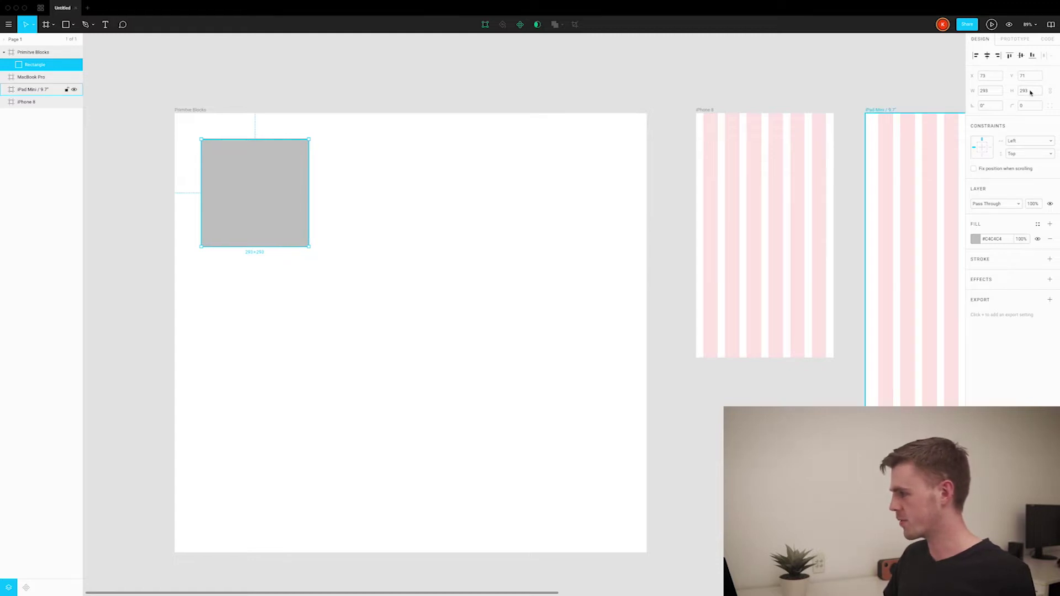
click(991, 92)
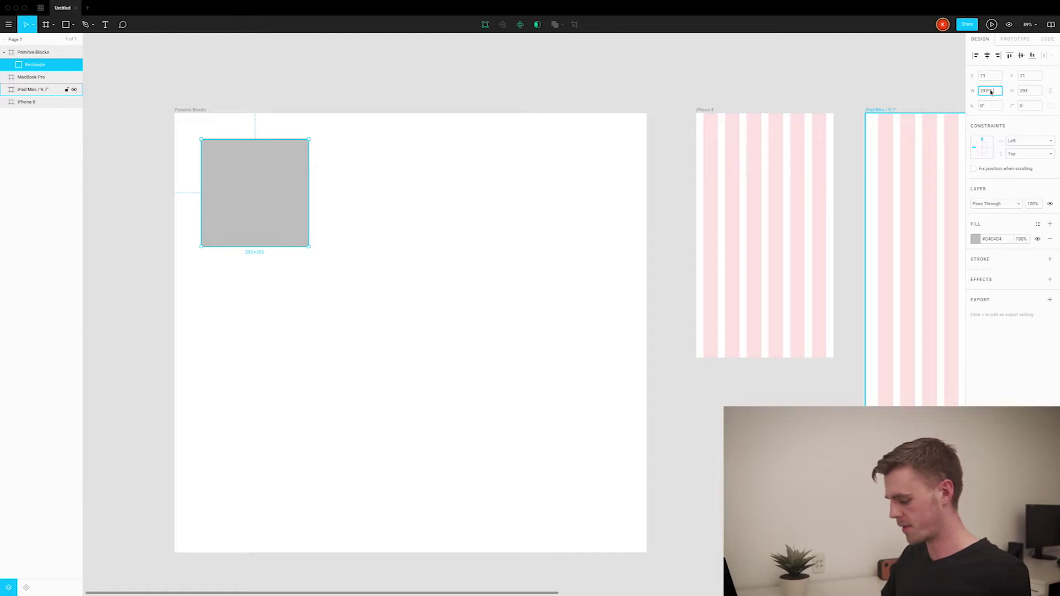
text(*1.5)
key(Return)
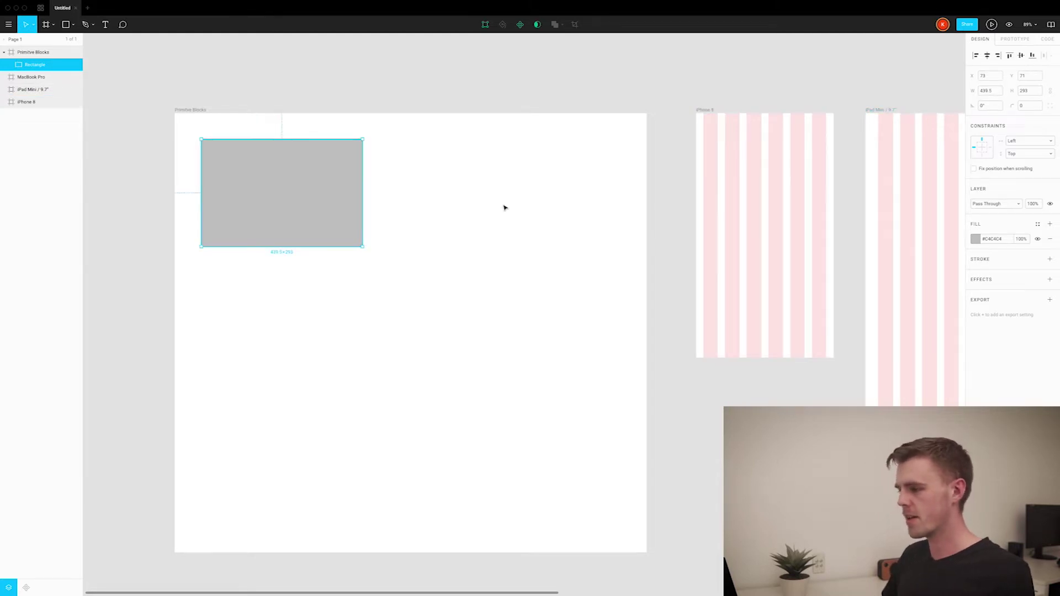
click(364, 282)
Step: Try the grey rectangle in the iPhone 8 frame and resize it to 335×223
scroll(187, 270, down, 3)
scroll(166, 268, down, 3)
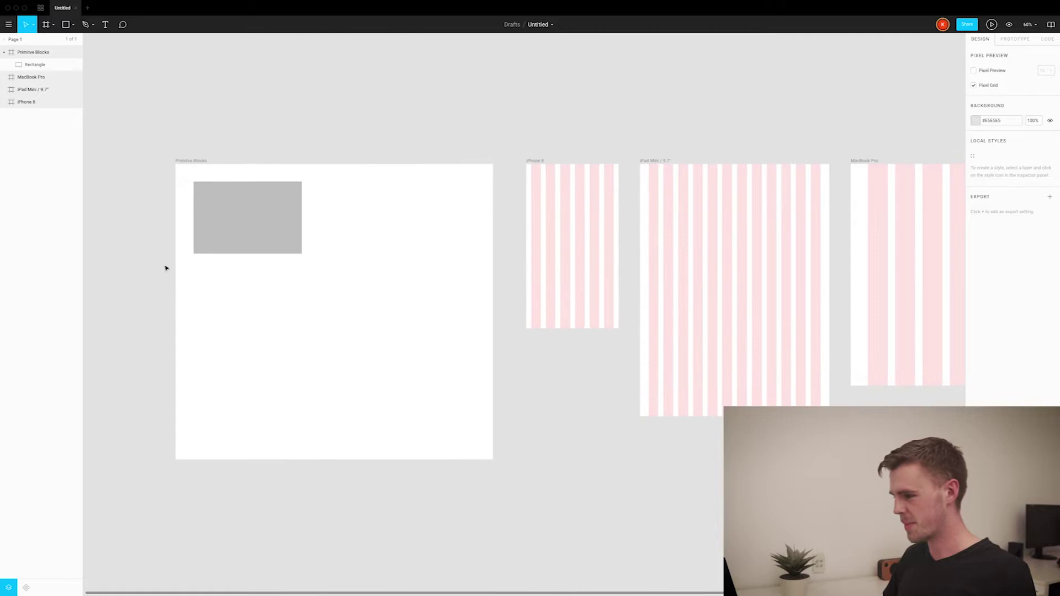
scroll(355, 272, down, 3)
drag(282, 232, 486, 242)
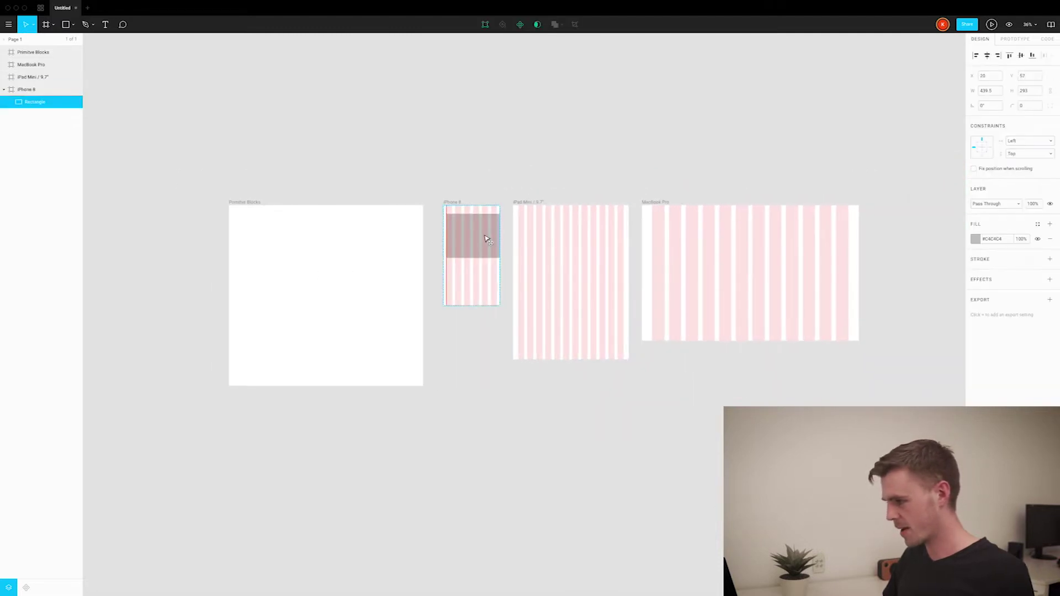
scroll(485, 241, up, 3)
scroll(485, 241, up, 5)
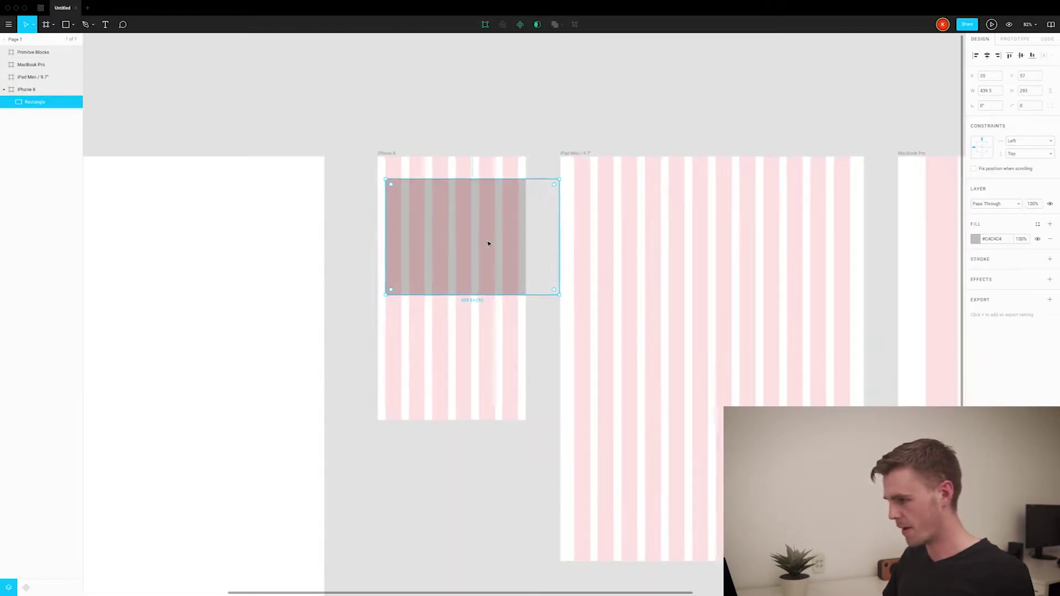
drag(609, 332, 189, 280)
click(598, 296)
scroll(598, 295, down, 5)
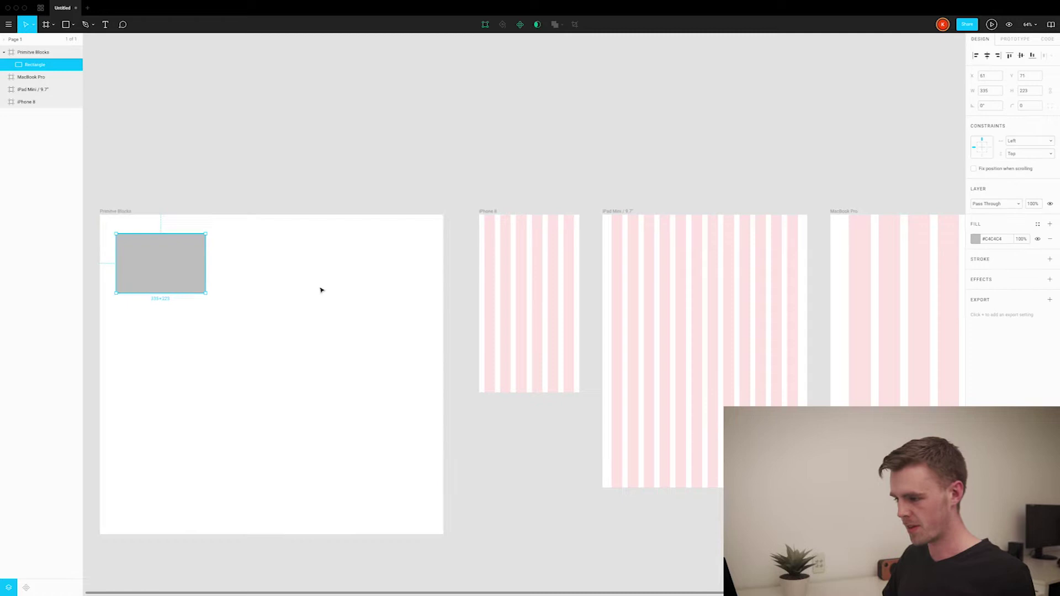
Step: Give the rectangle a very light blue fill
scroll(415, 291, down, 2)
scroll(180, 265, up, 6)
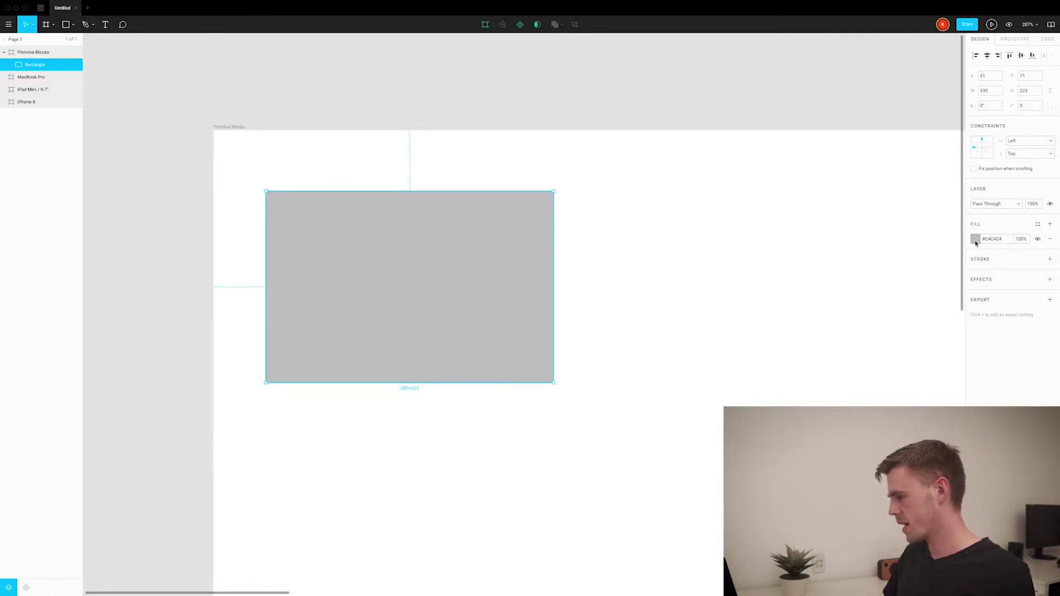
click(975, 239)
click(935, 351)
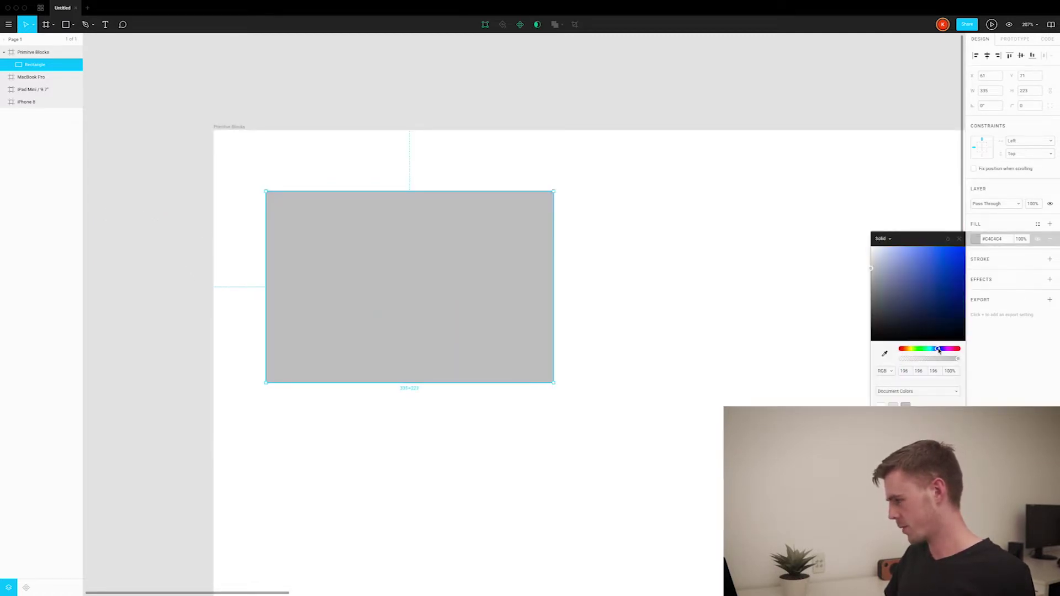
drag(894, 253, 882, 248)
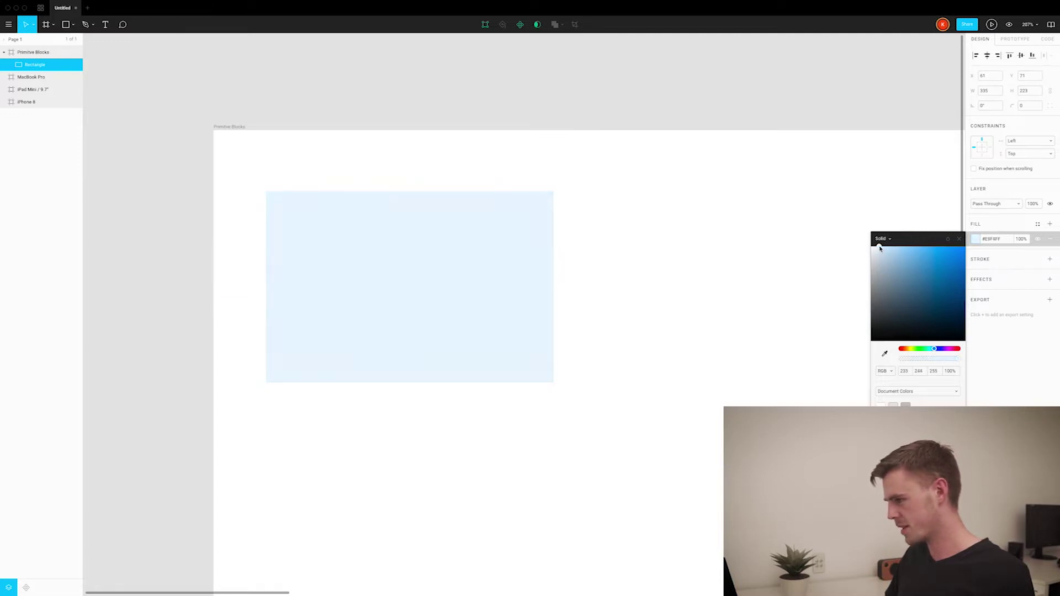
click(1037, 374)
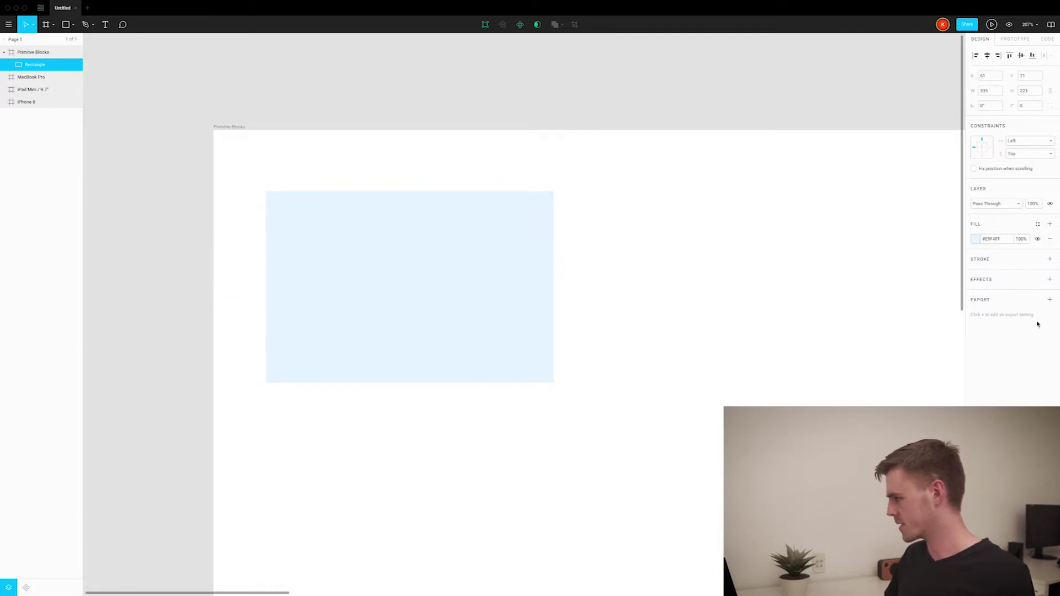
Step: Add a blue stroke outline to the rectangle
click(1051, 259)
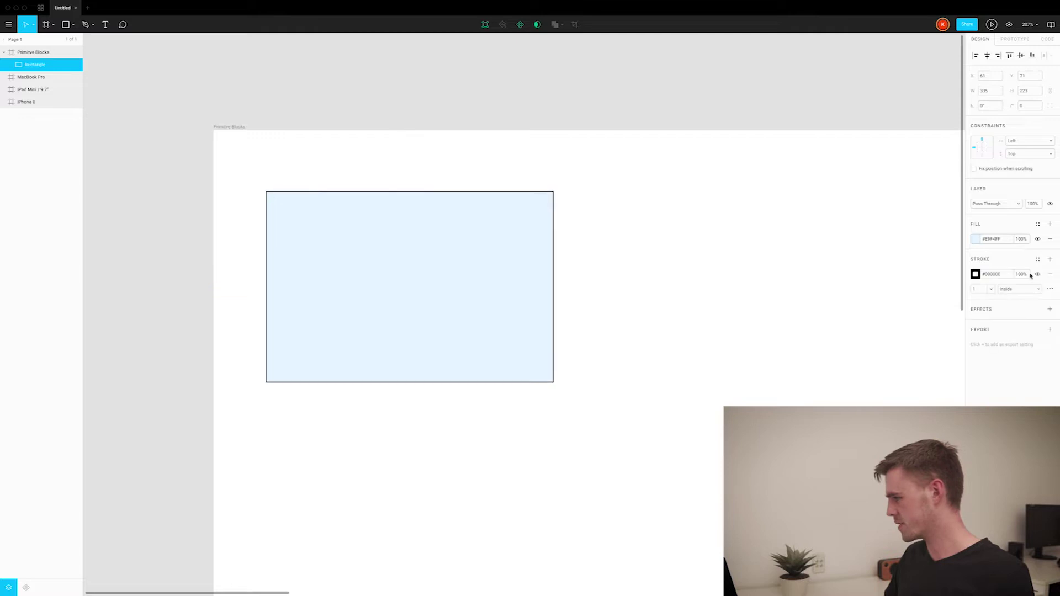
click(976, 273)
drag(938, 384, 937, 384)
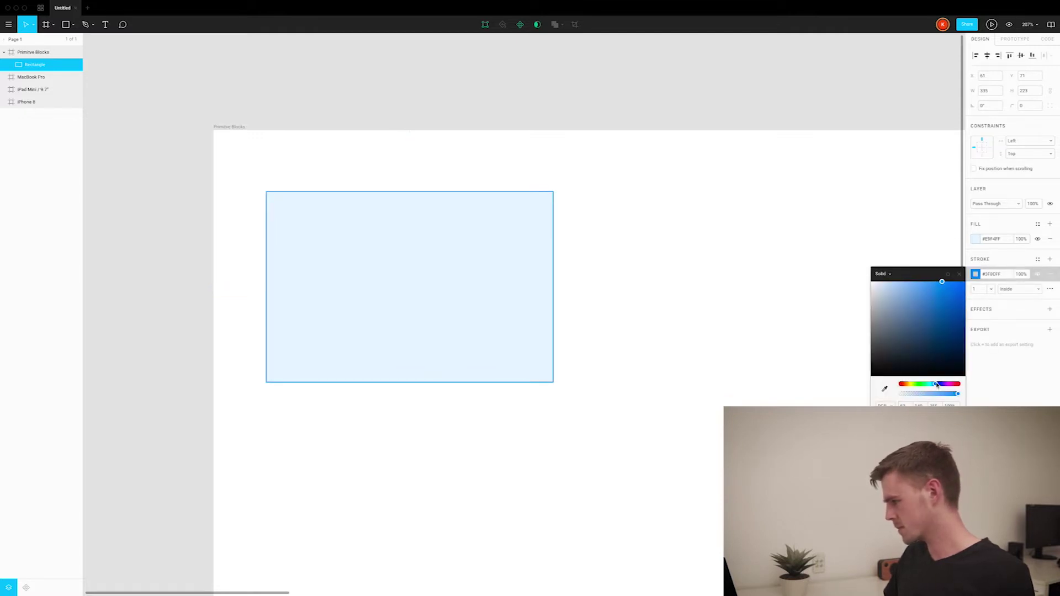
click(622, 444)
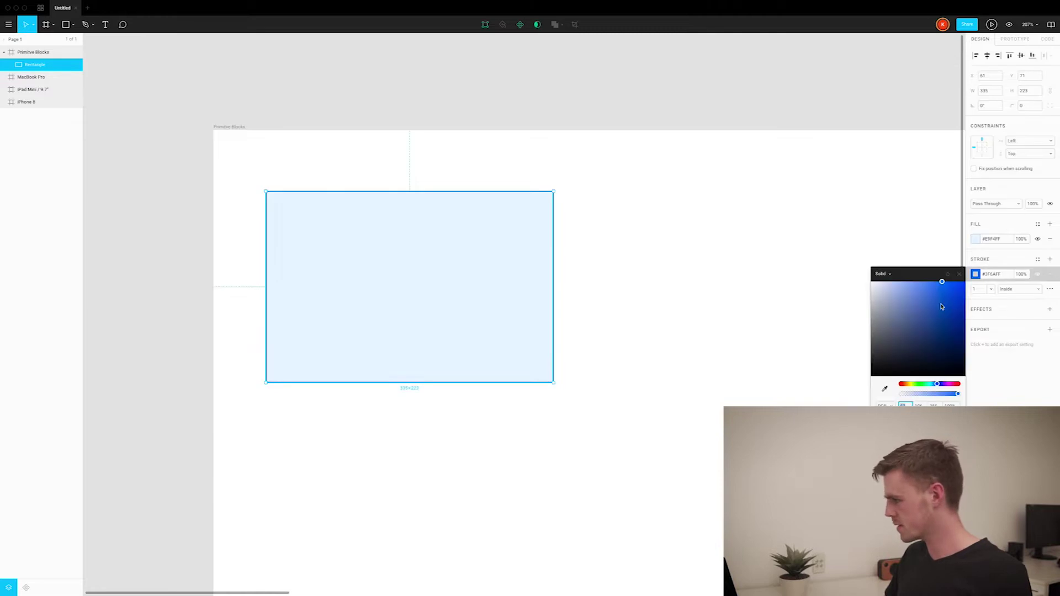
click(674, 304)
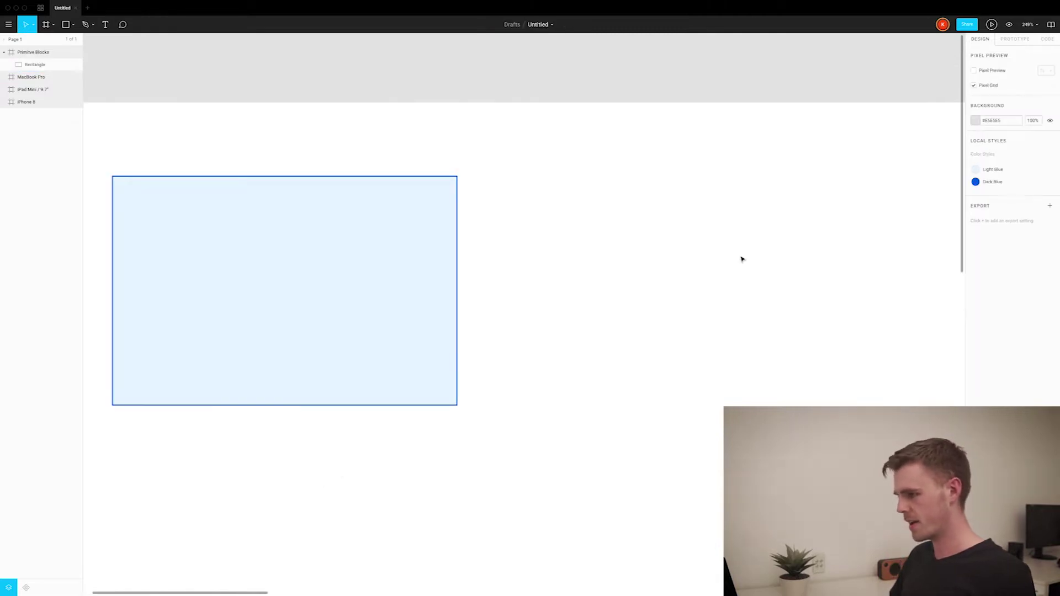
scroll(742, 259, up, 3)
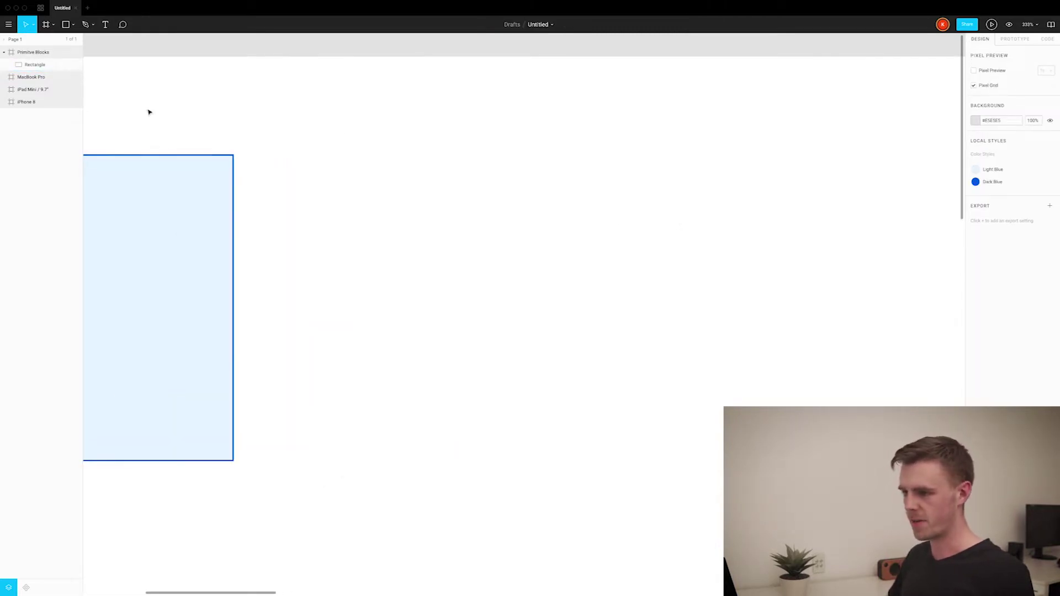
Step: Draw a small rectangle in the block's centre with the same blue styling
scroll(492, 166, down, 3)
click(67, 25)
drag(324, 270, 384, 313)
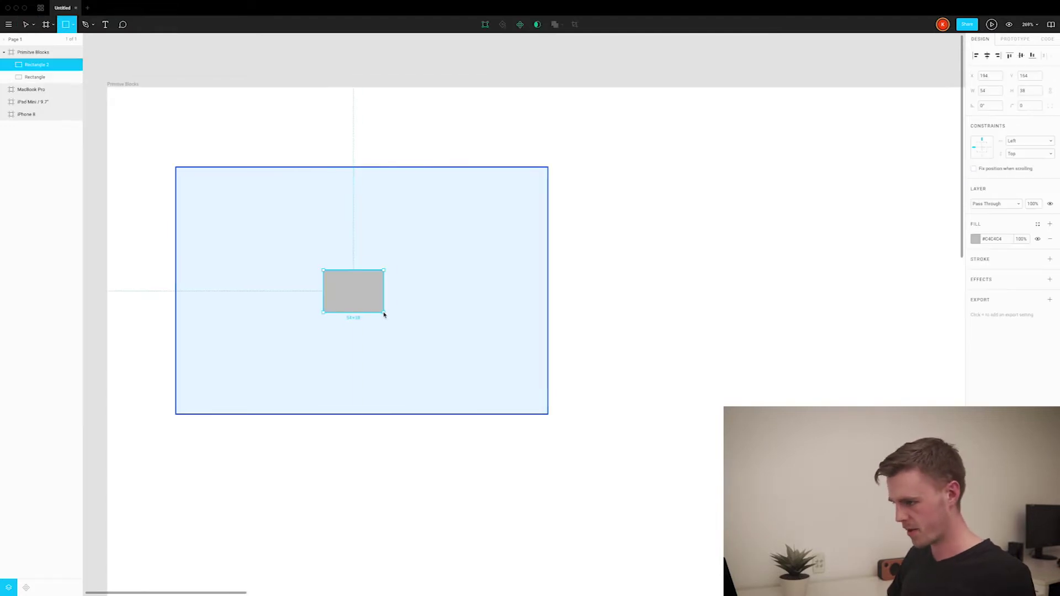
scroll(226, 296, up, 5)
key(ctrl+alt+v)
scroll(193, 298, down, 2)
click(640, 265)
scroll(550, 354, up, 1)
Step: Paste two mountain triangles onto the small rectangle and draw a sun circle
key(ctrl+v)
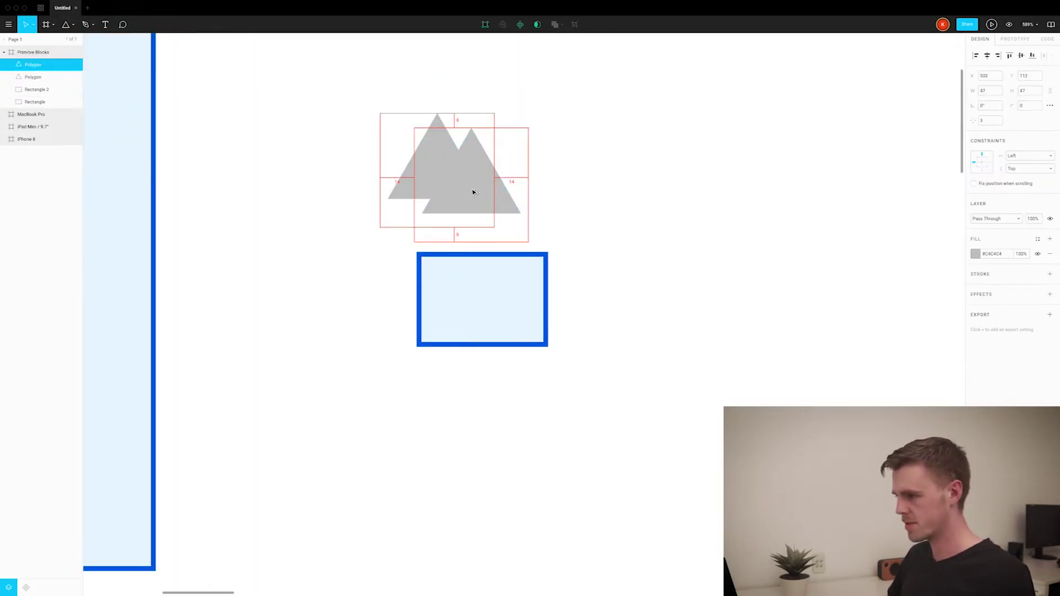
drag(473, 189, 565, 346)
key(o)
drag(504, 264, 535, 296)
scroll(526, 285, up, 3)
Step: Give the triangles and sun the blue outline and mask them to the small rectangle
click(682, 348)
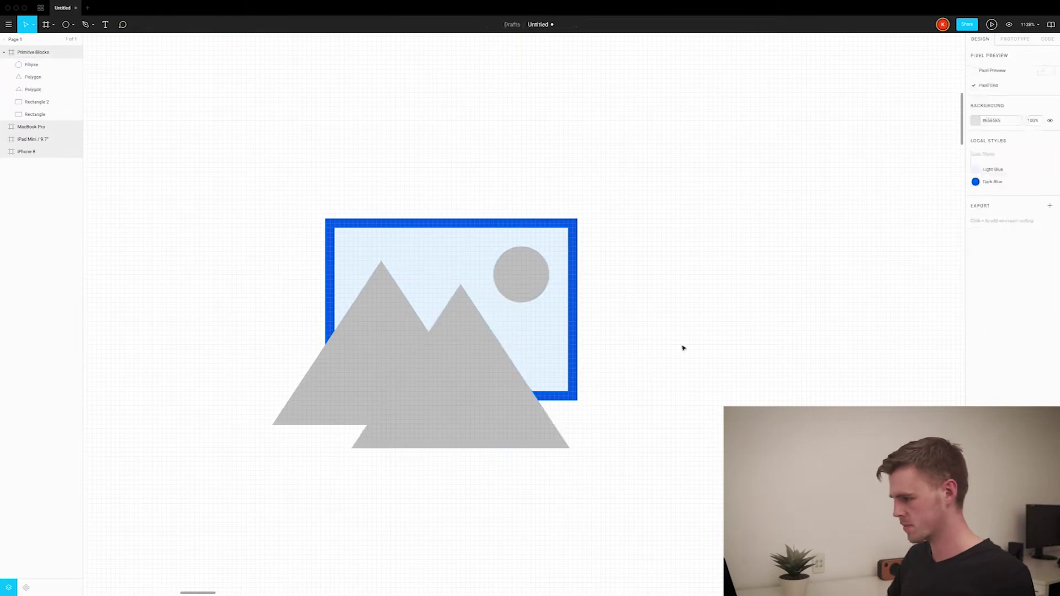
key(ctrl+a)
key(ctrl+alt+v)
click(300, 210)
key(ctrl+a)
click(529, 24)
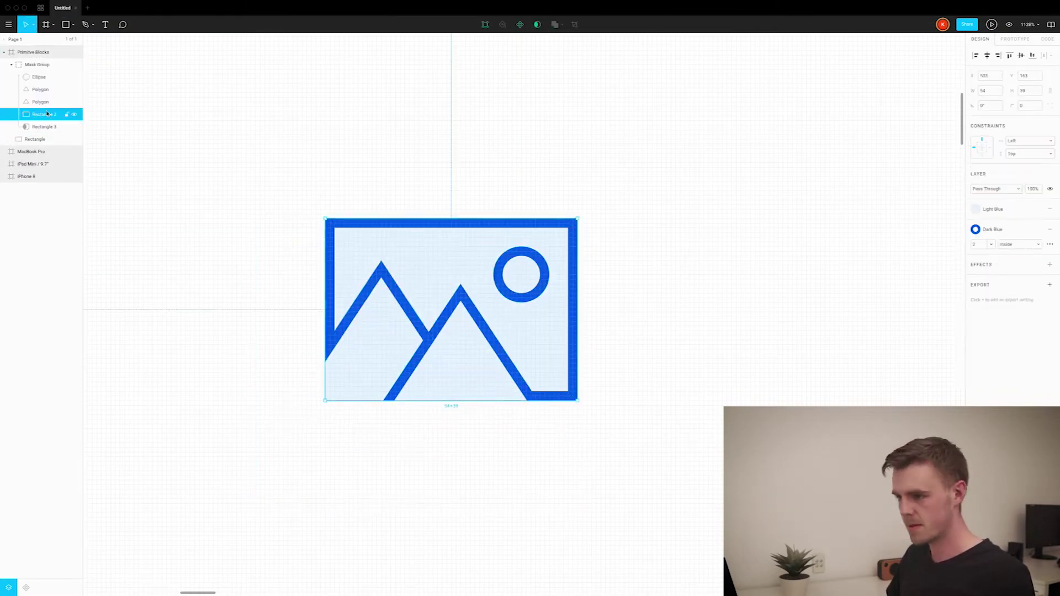
scroll(367, 386, down, 6)
click(257, 293)
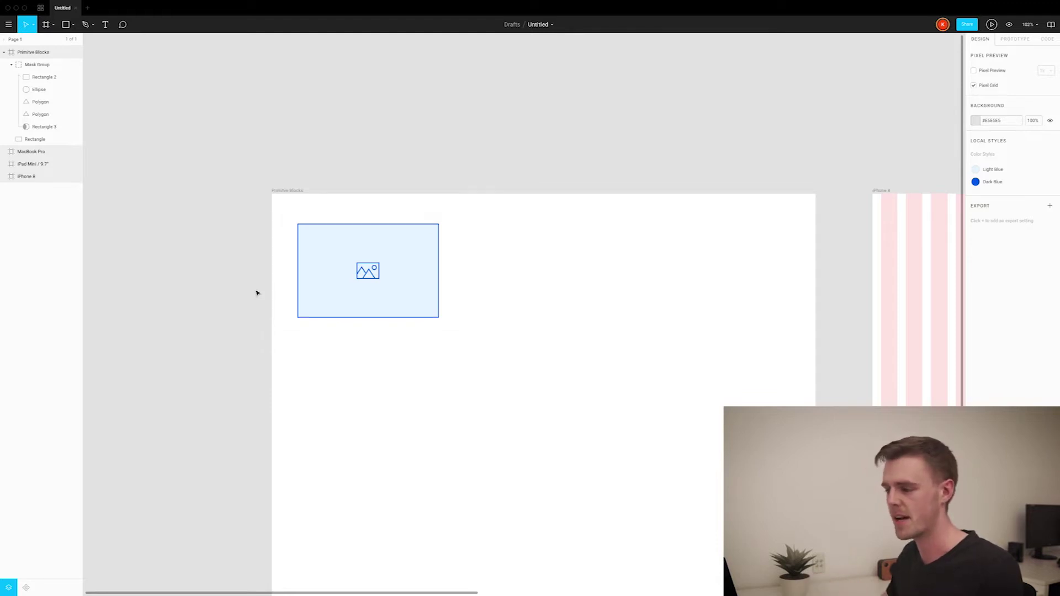
Step: Wrap the image placeholder block and icon in a new frame
scroll(339, 268, up, 5)
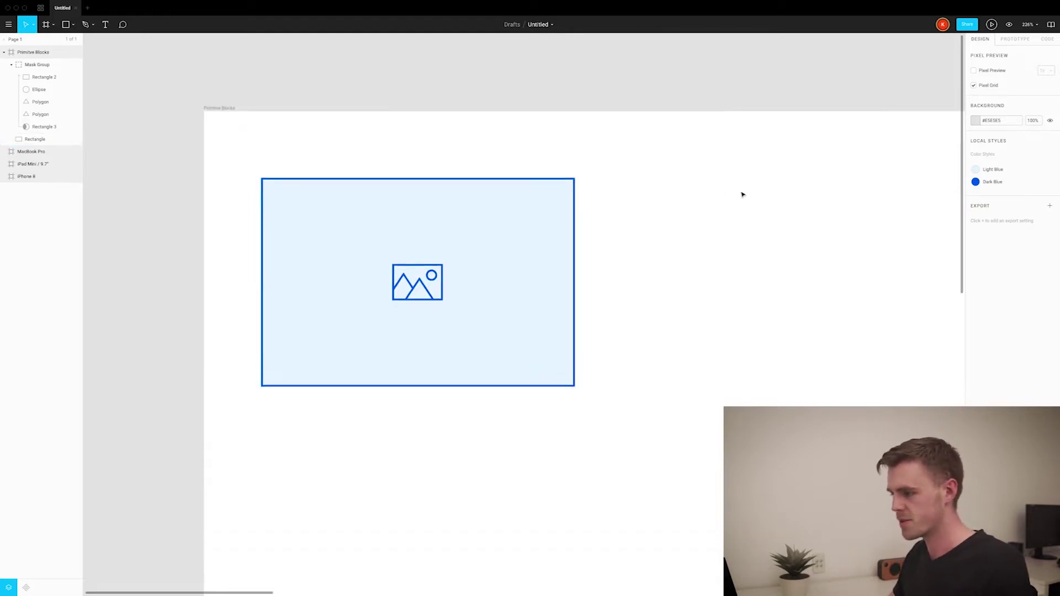
drag(241, 128, 697, 451)
mouse_move(575, 255)
mouse_down()
mouse_move(718, 258)
mouse_move(279, 257)
mouse_move(575, 257)
mouse_up()
click(673, 269)
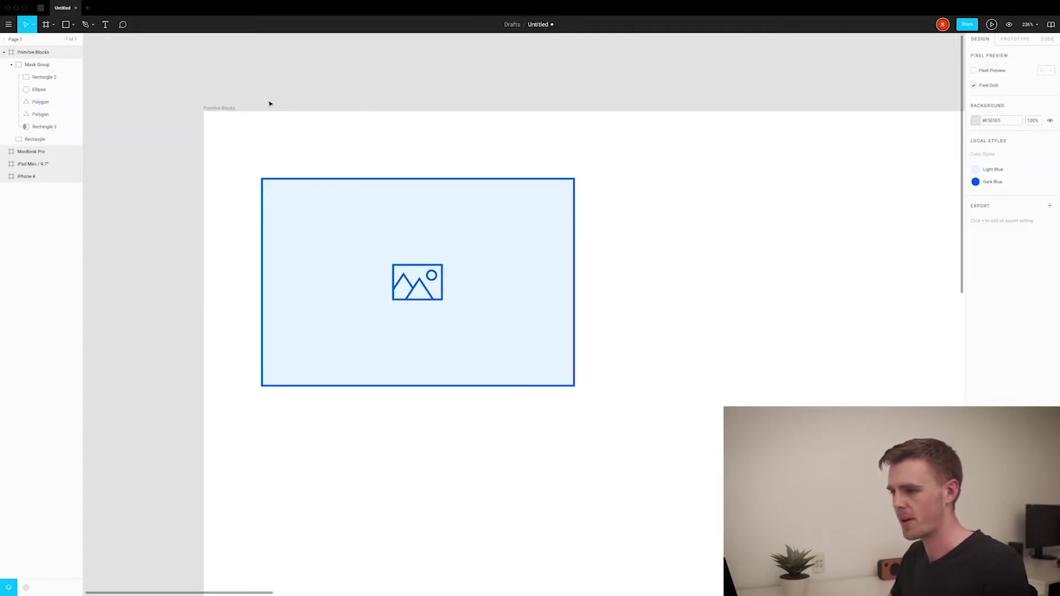
click(52, 24)
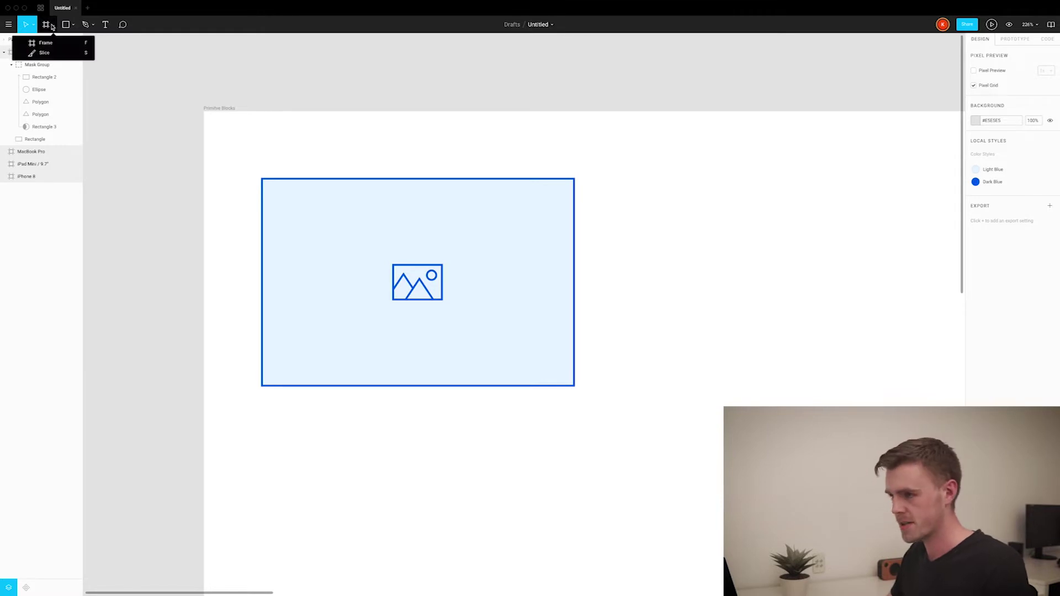
click(30, 42)
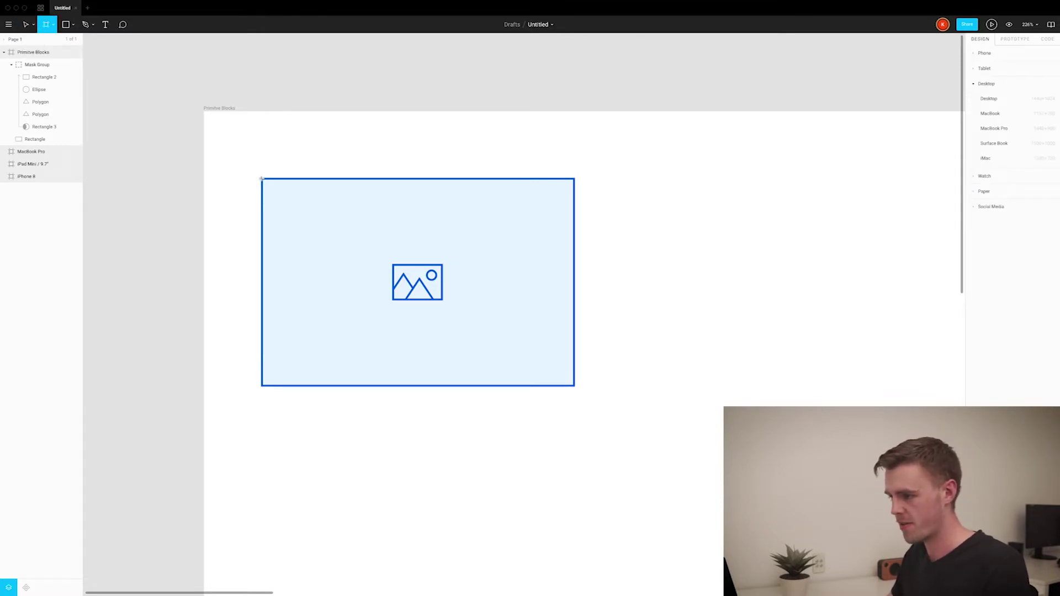
drag(262, 180, 575, 389)
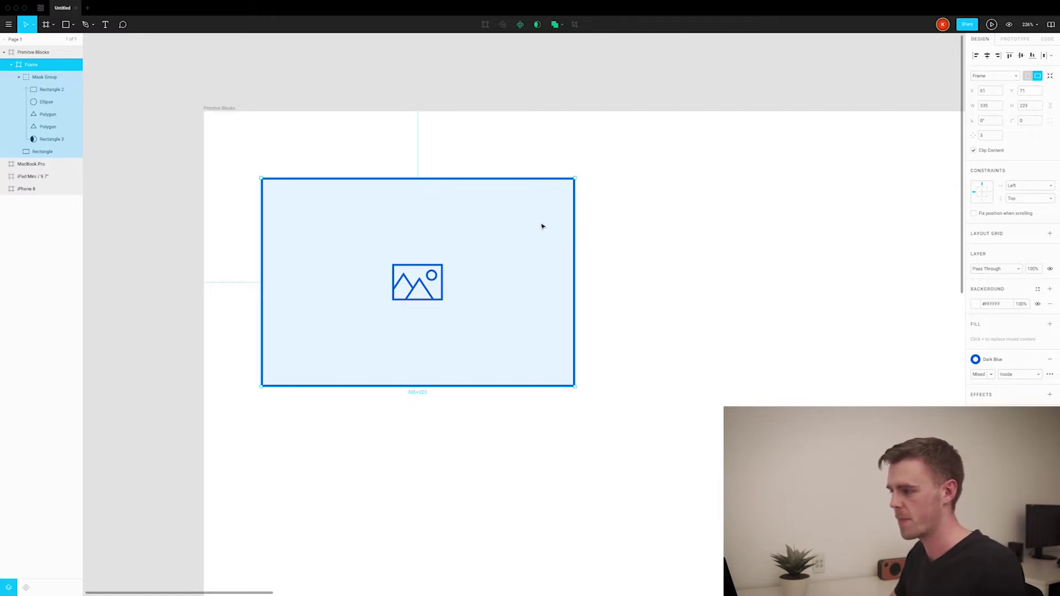
Step: Set the background rectangle's constraints to Scale/Scale and test by resizing the frame
click(513, 220)
key(Escape)
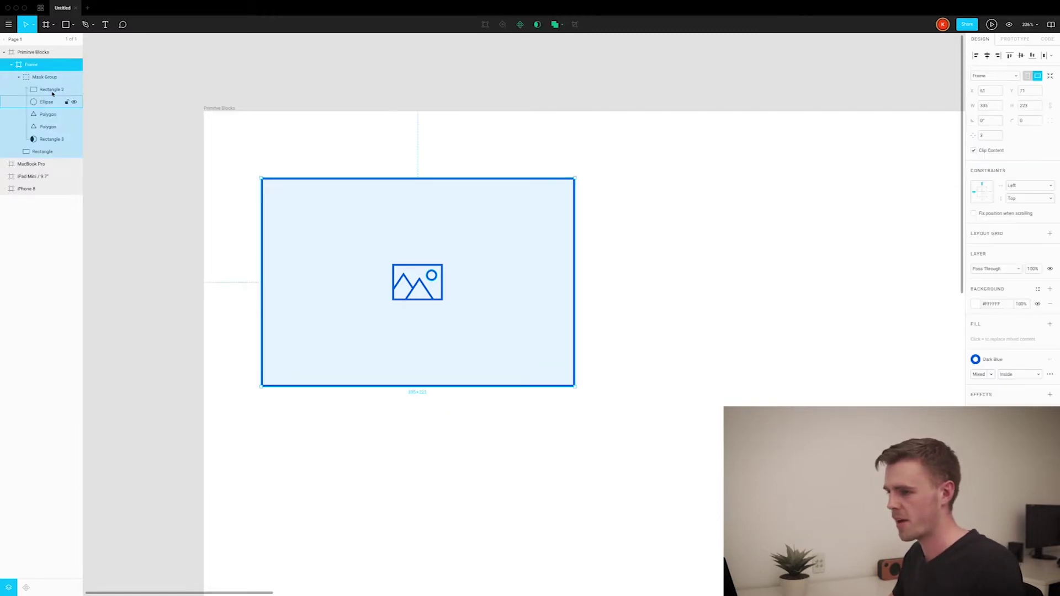
click(46, 153)
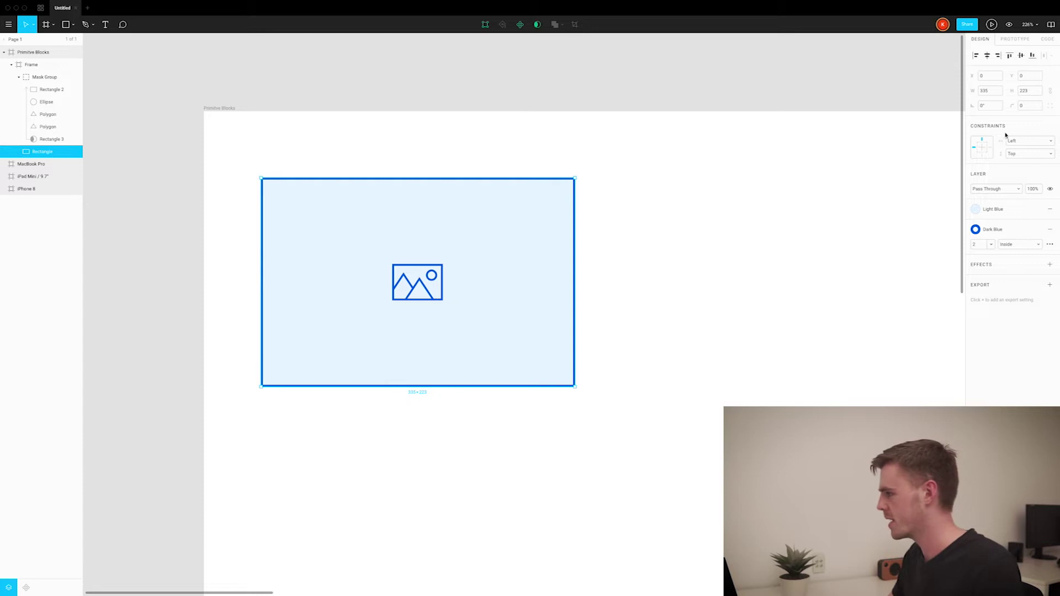
click(1032, 142)
click(1032, 182)
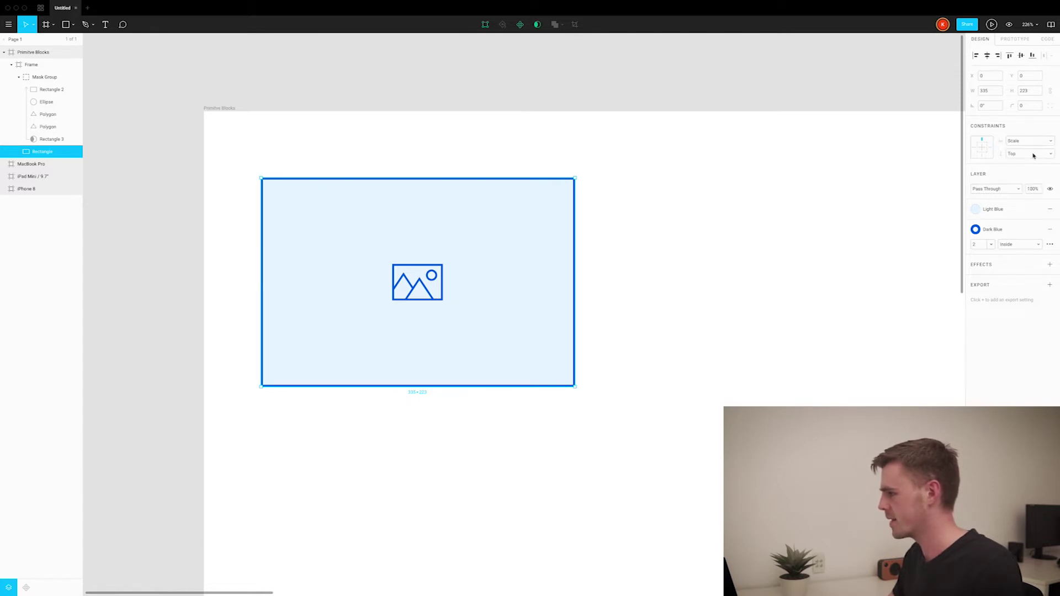
click(1034, 155)
click(1014, 193)
click(644, 206)
click(545, 270)
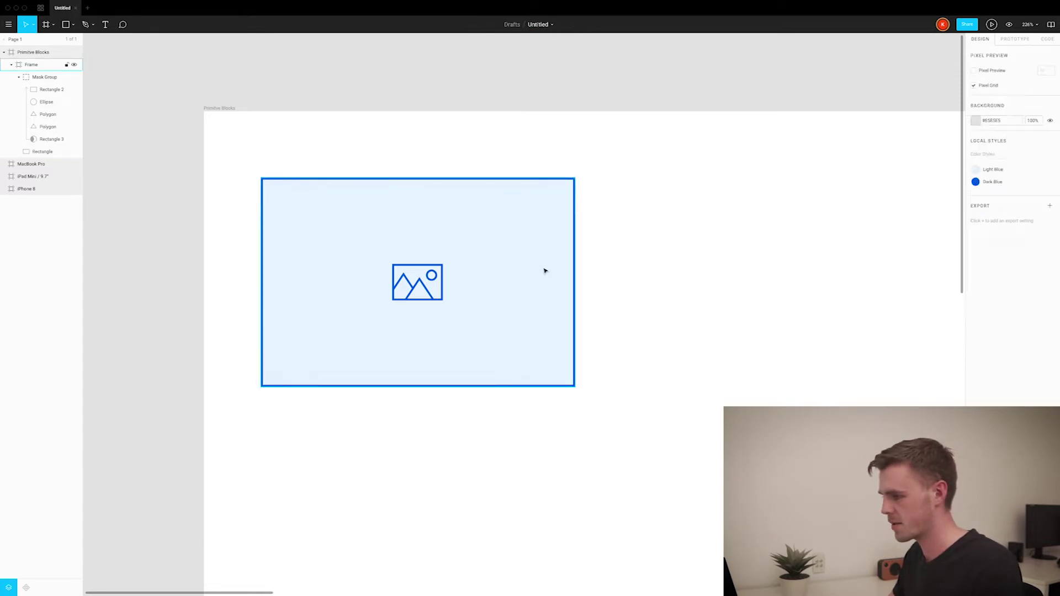
drag(575, 265, 672, 254)
key(ctrl+z)
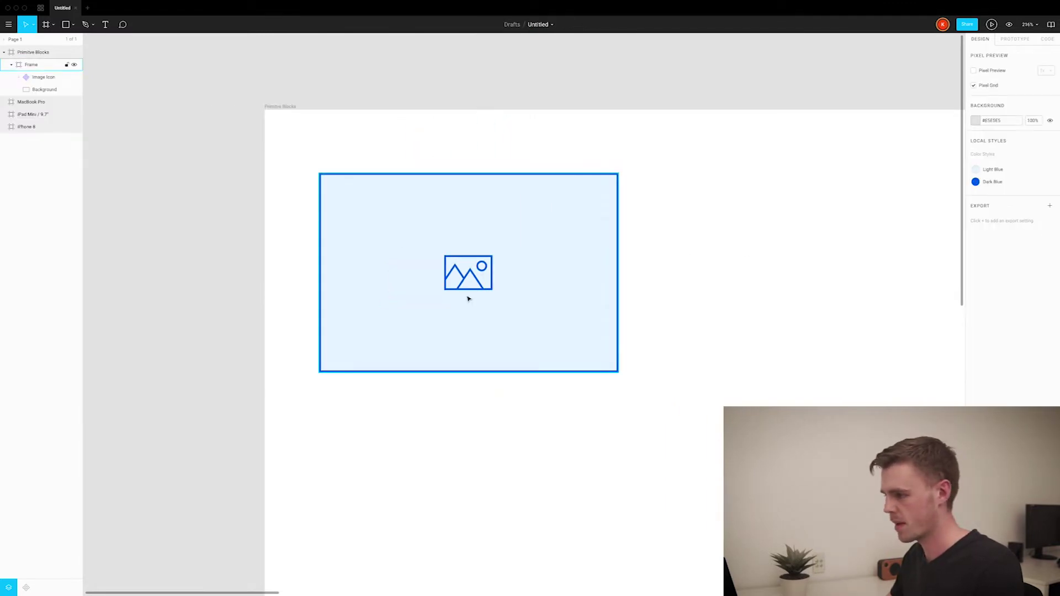
Step: Set the image icon's constraints to Center/Center and confirm it stays centred on resize
click(482, 270)
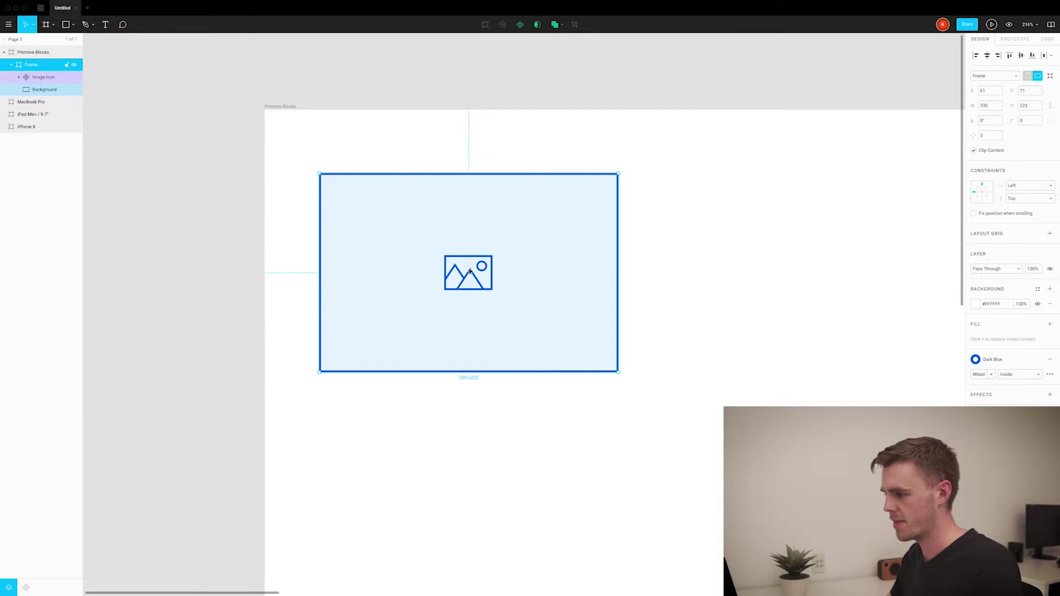
double_click(470, 270)
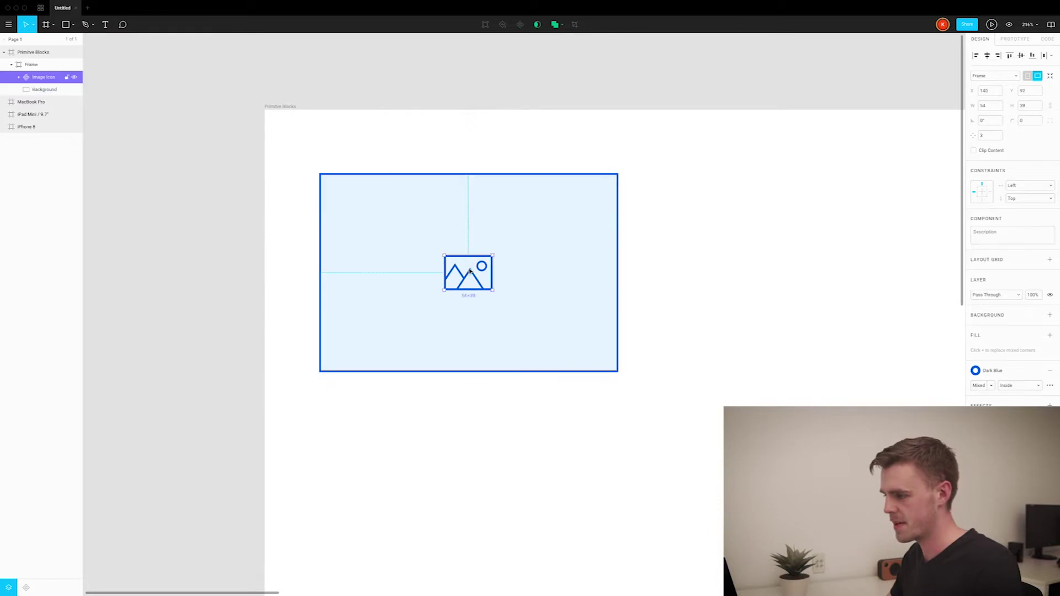
click(1038, 185)
click(1033, 220)
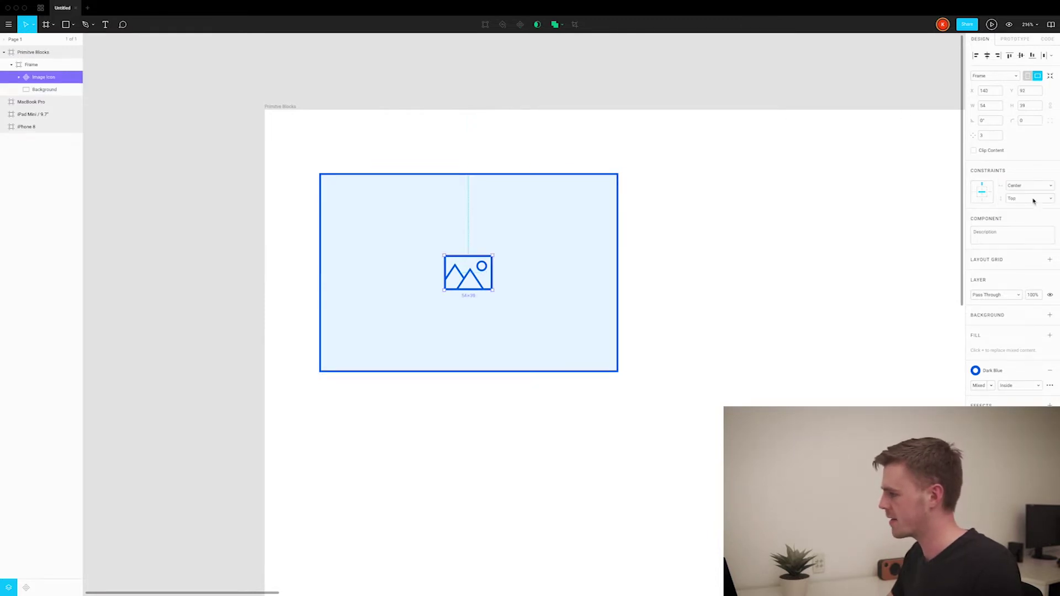
click(1034, 201)
click(1023, 234)
click(688, 155)
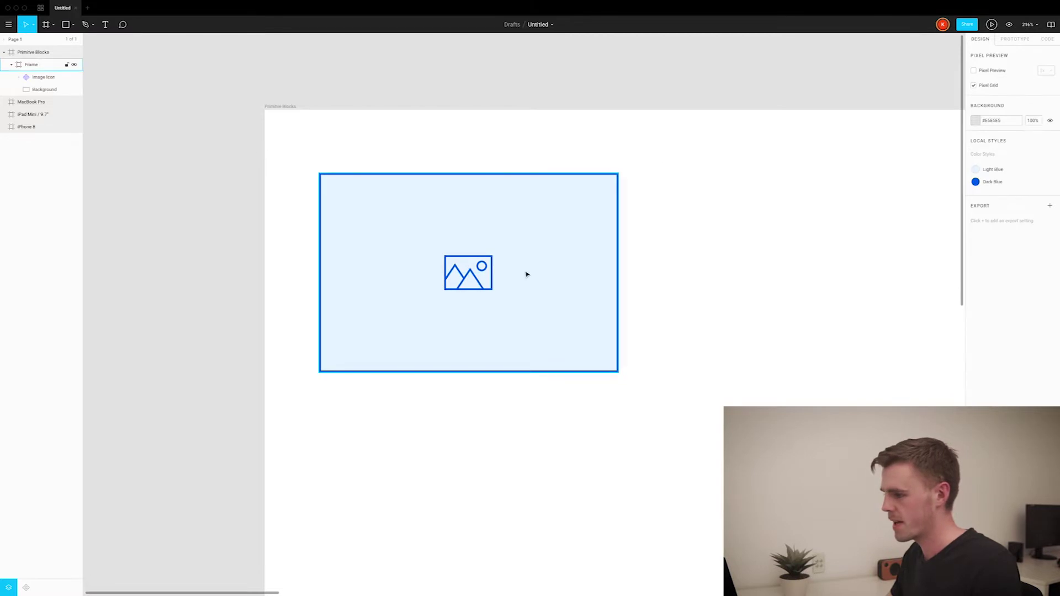
click(31, 65)
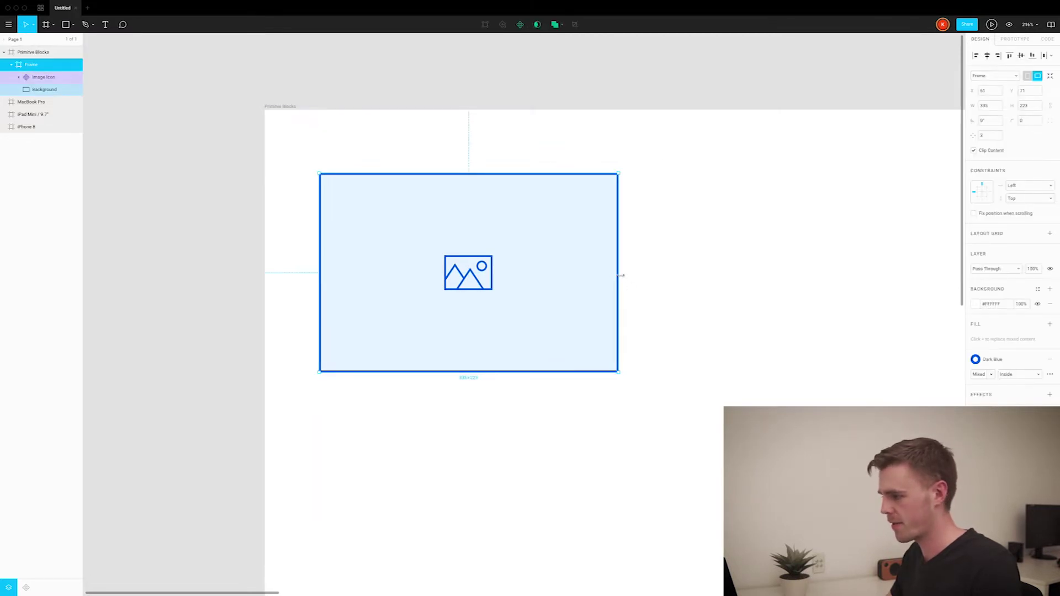
drag(620, 275, 649, 270)
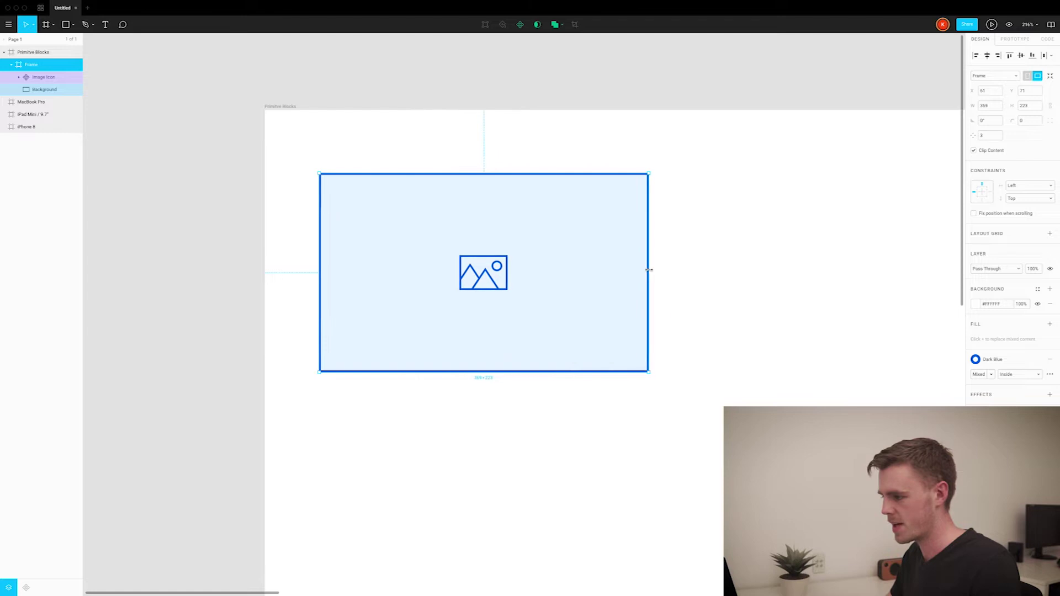
key(super+z)
drag(496, 375, 497, 401)
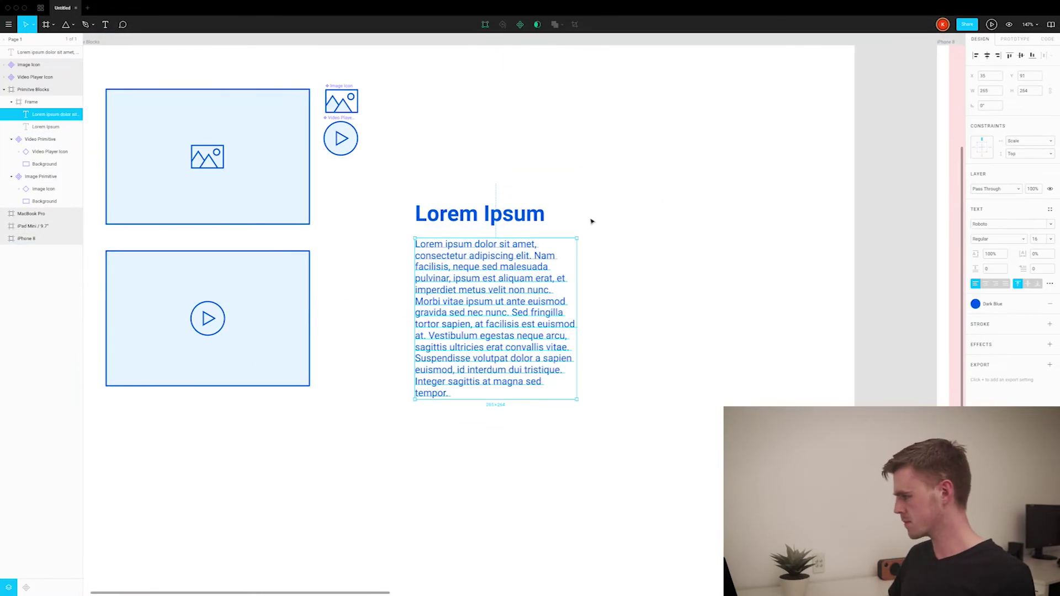
Step: Build the content block, form fields, selects, map, social icons and quote as components
key(Tab)
scroll(591, 221, up, 3)
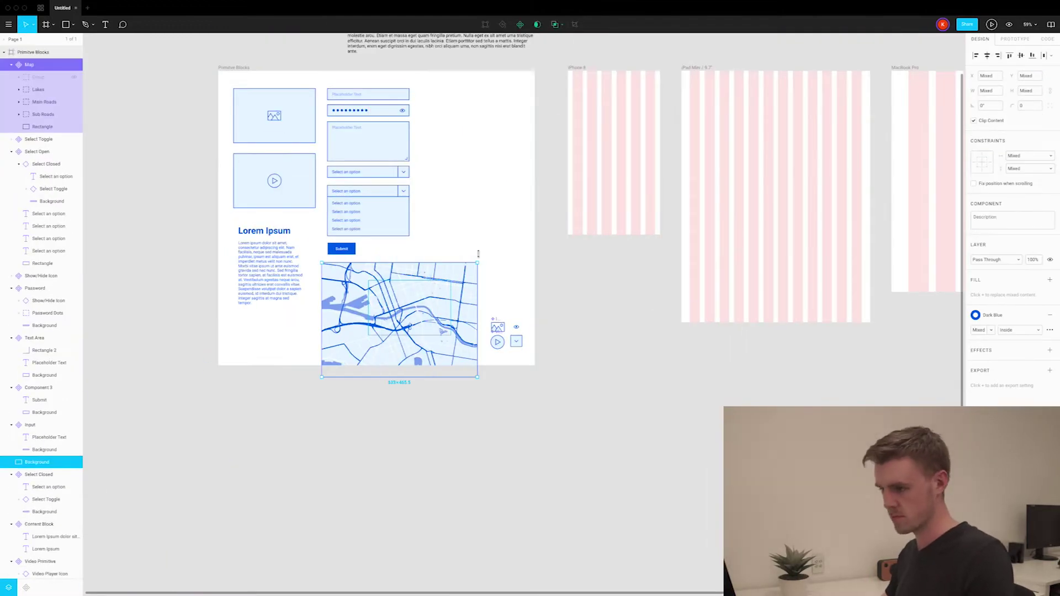
right_click(29, 65)
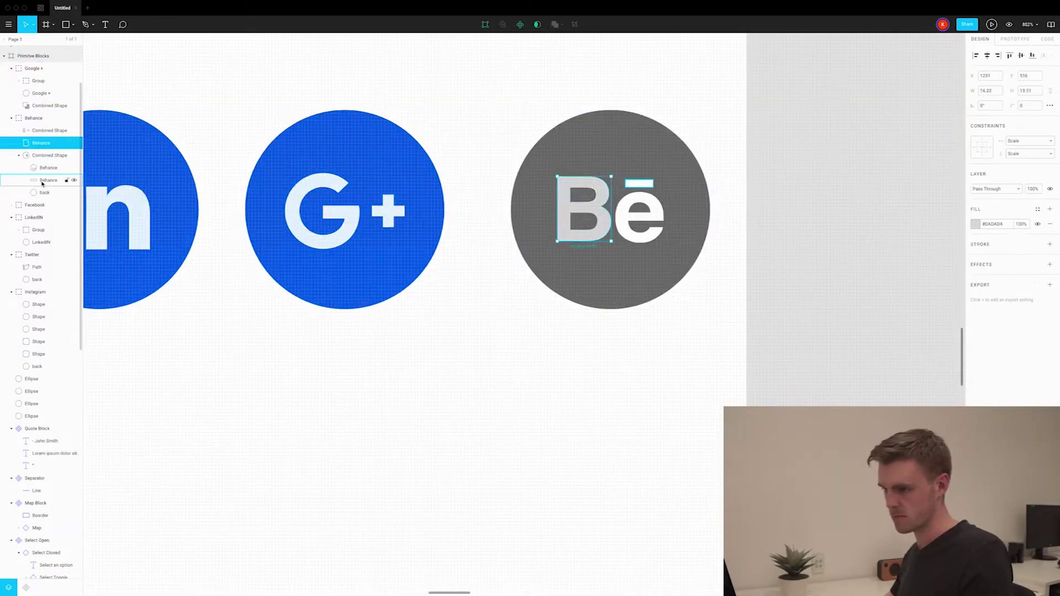
right_click(704, 218)
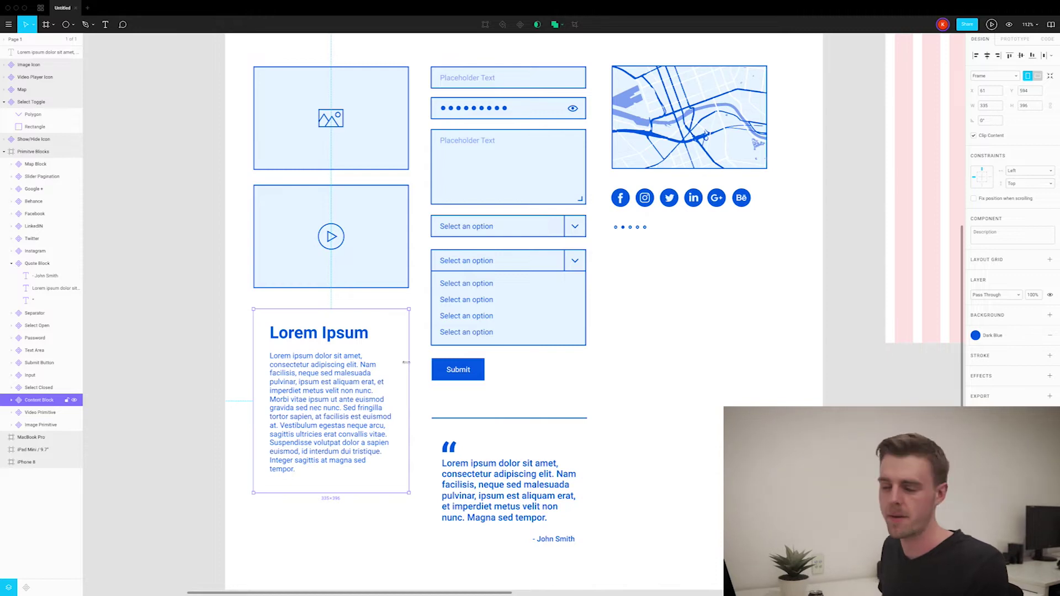
Step: Test the Content Block's text reflow by widening it, then undo
mouse_move(409, 363)
mouse_down()
mouse_move(430, 361)
mouse_move(417, 361)
mouse_up()
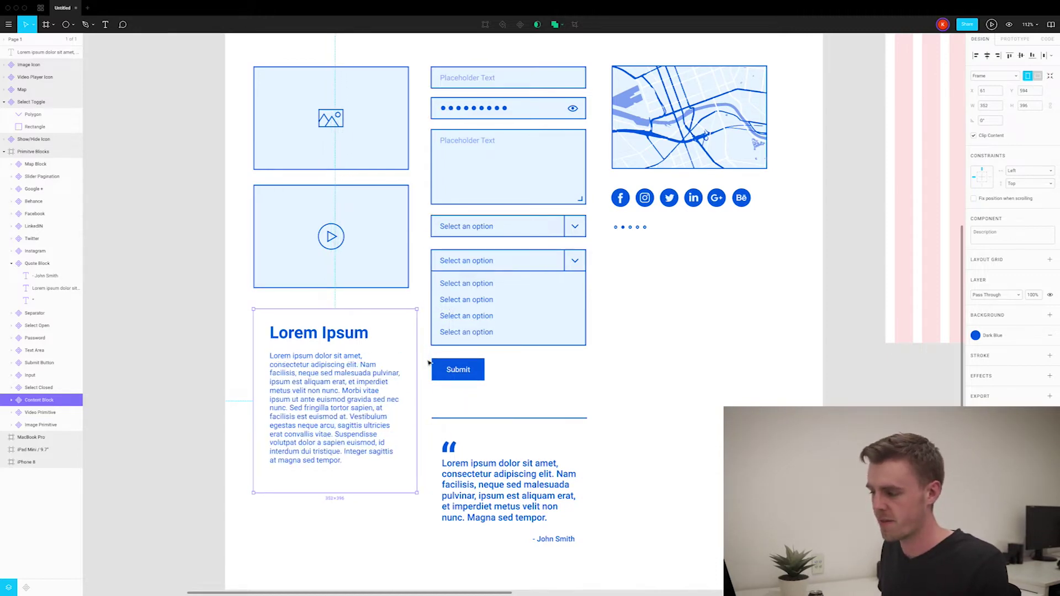
key(ctrl+z)
click(610, 365)
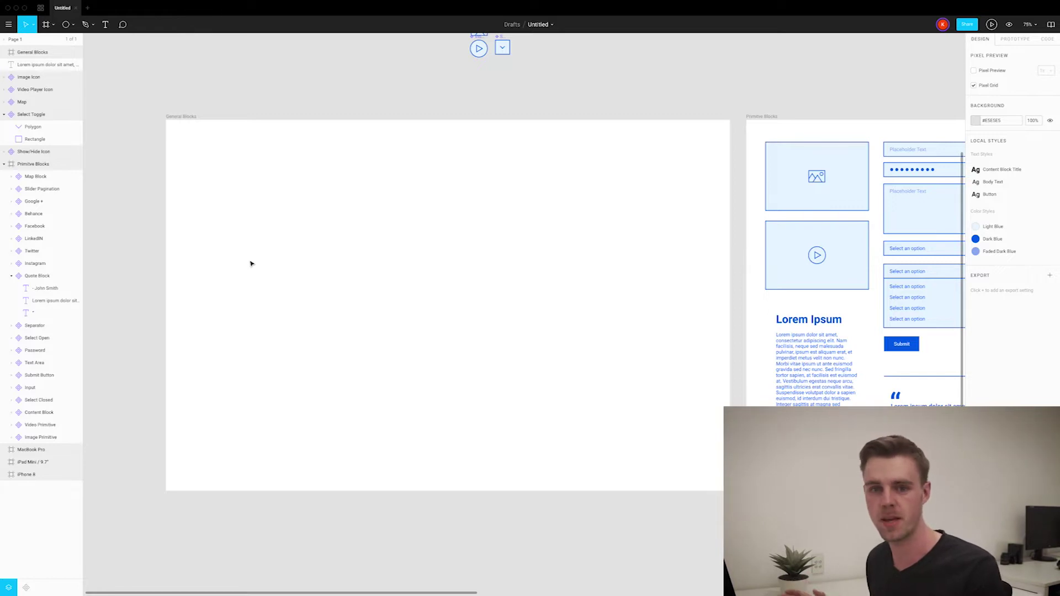
Step: Copy the Image Primitive and Content Block into the iPad Mini frame
scroll(250, 264, right, 10)
scroll(367, 81, down, 3)
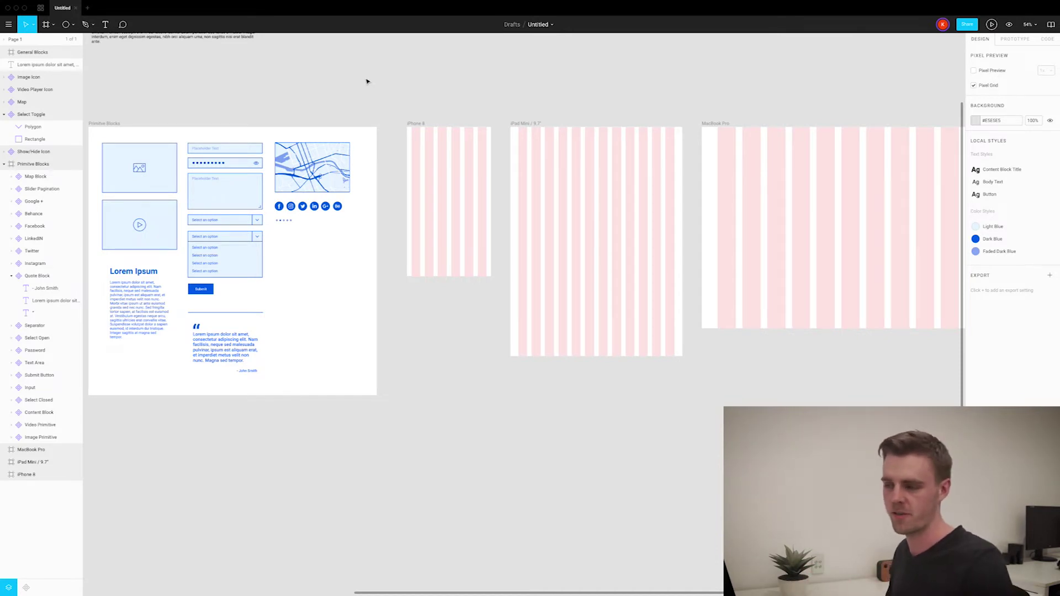
click(159, 174)
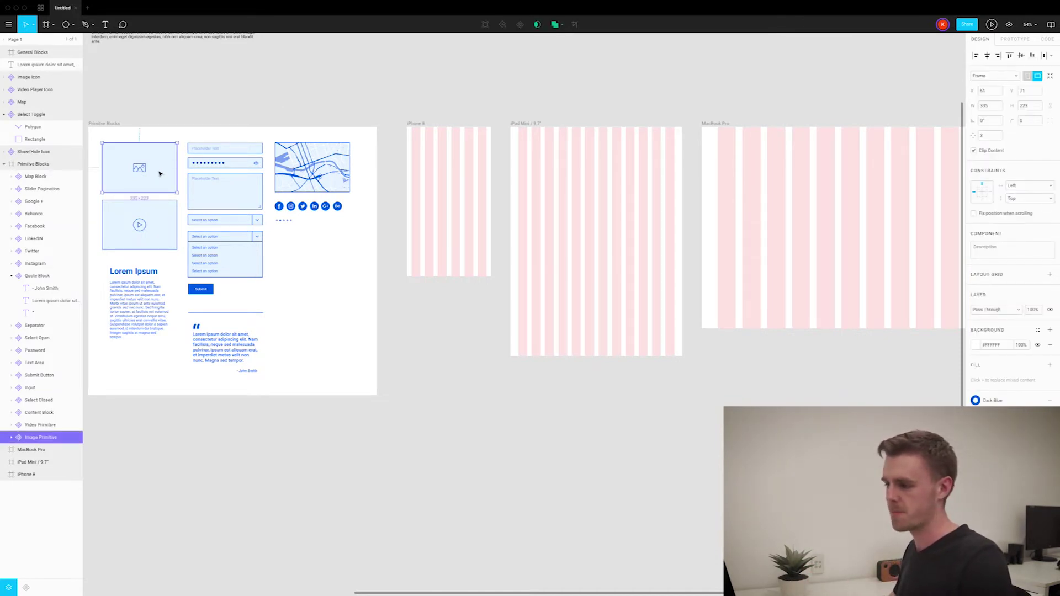
drag(159, 174, 577, 308)
click(390, 347)
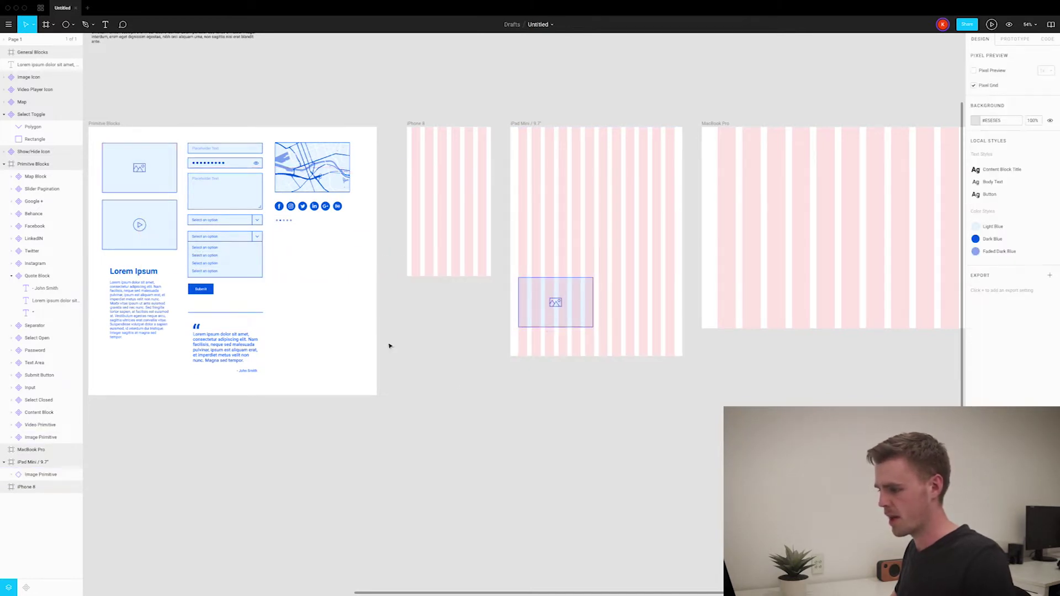
drag(142, 301, 637, 315)
Step: Shorten the image block and align the Content Block's top with it
scroll(640, 309, up, 8)
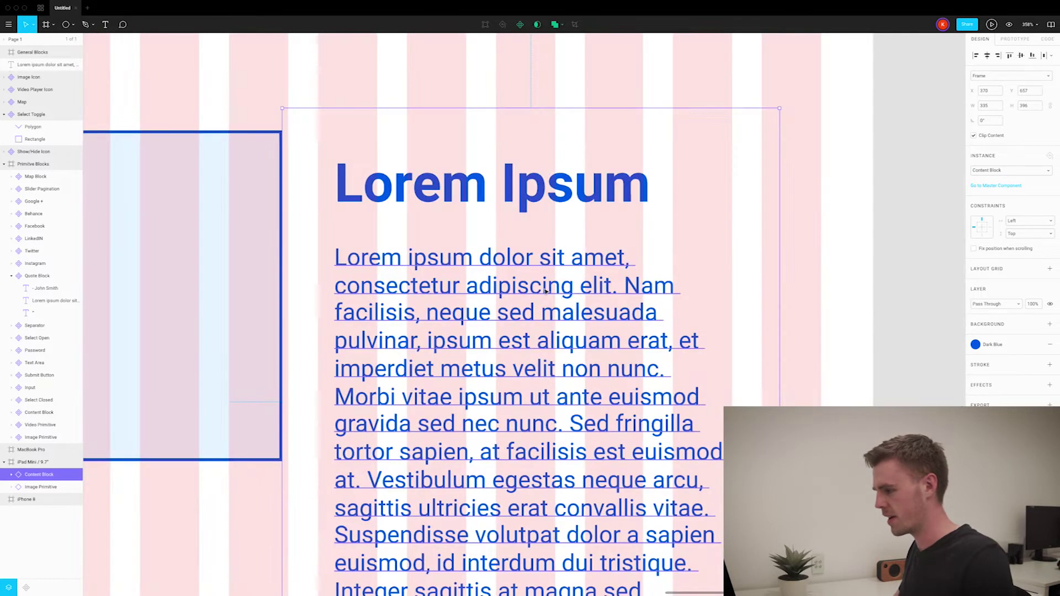
scroll(518, 284, down, 5)
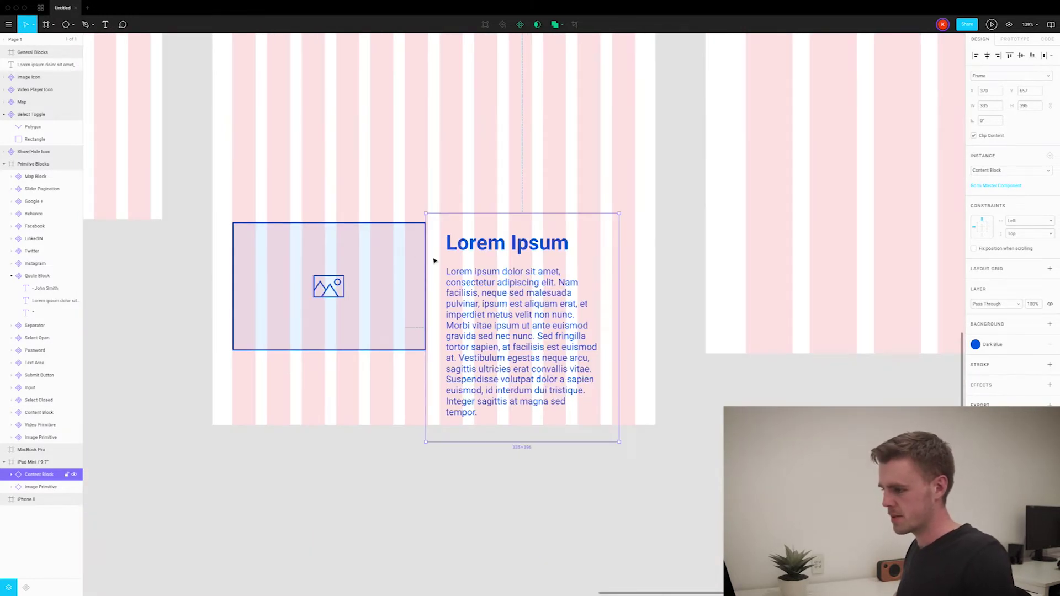
click(391, 289)
drag(345, 350, 345, 318)
click(552, 306)
drag(552, 305, 635, 285)
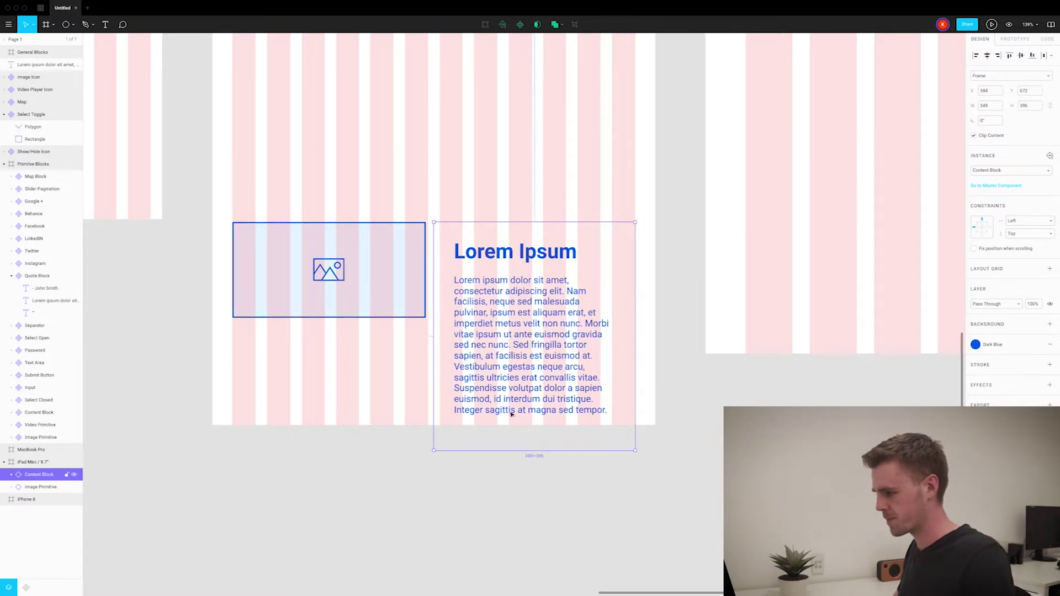
click(373, 301)
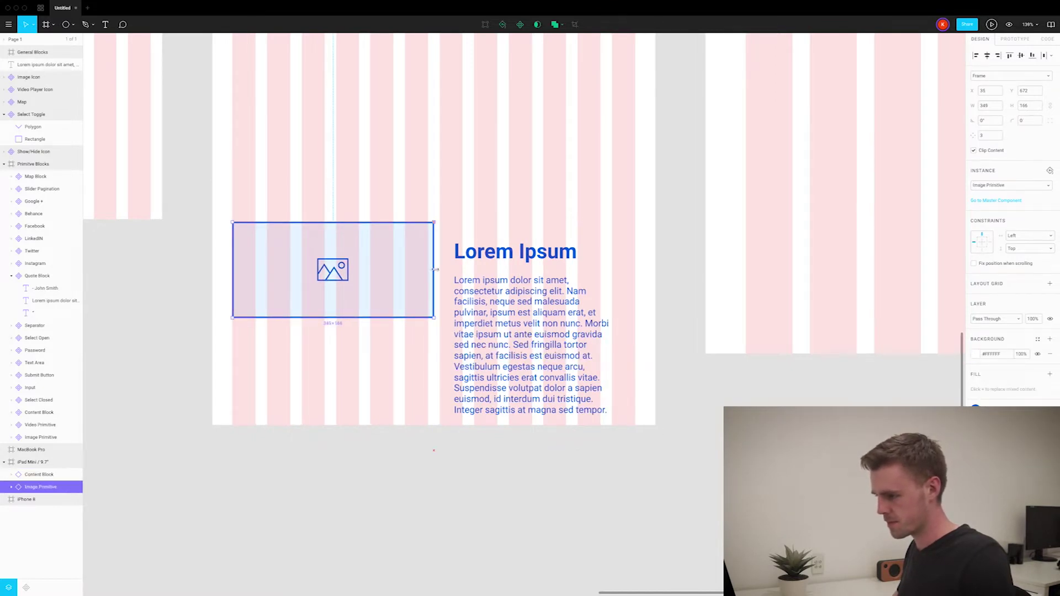
key(Escape)
Step: Draw a rectangle over the Content Block text in the iPad Mini frame
scroll(514, 221, up, 5)
key(r)
drag(431, 284, 720, 421)
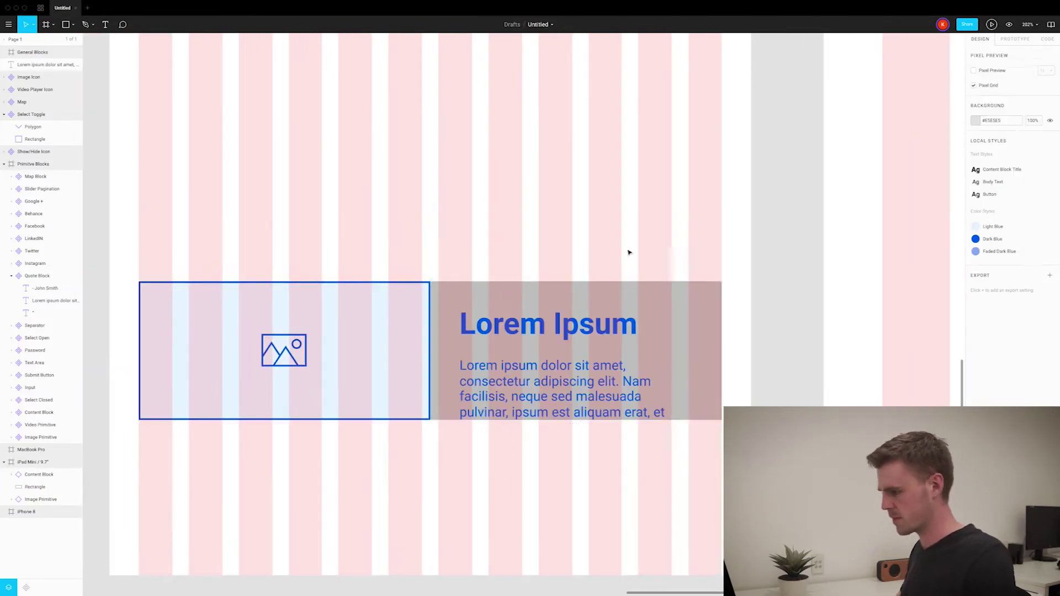
scroll(561, 339, up, 3)
scroll(423, 296, up, 5)
scroll(845, 279, down, 10)
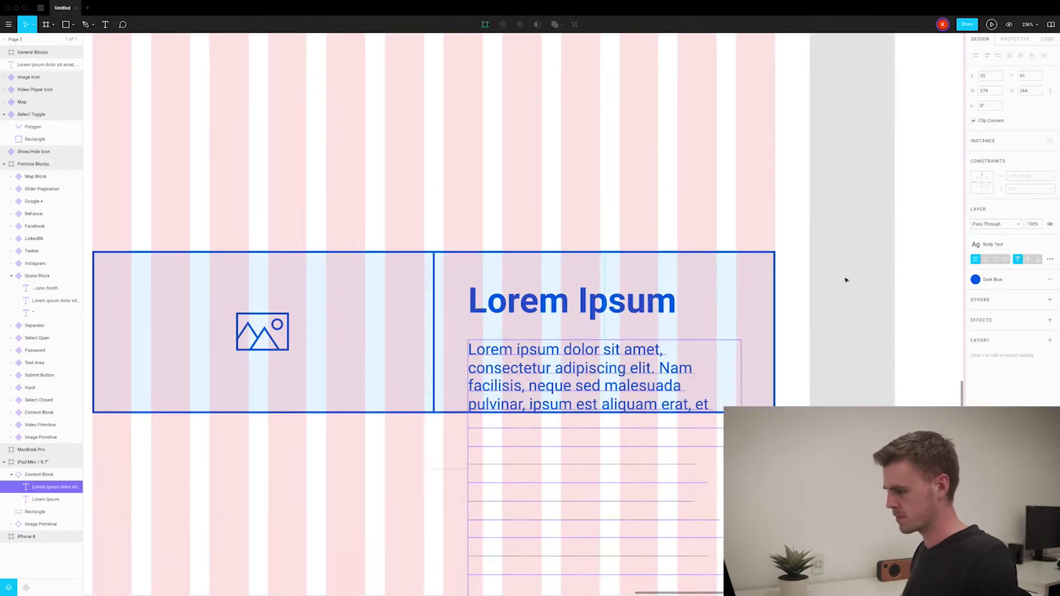
Step: Use a smaller-heading Content Block H2 instance beside the image block in the iPad Mini row
click(845, 280)
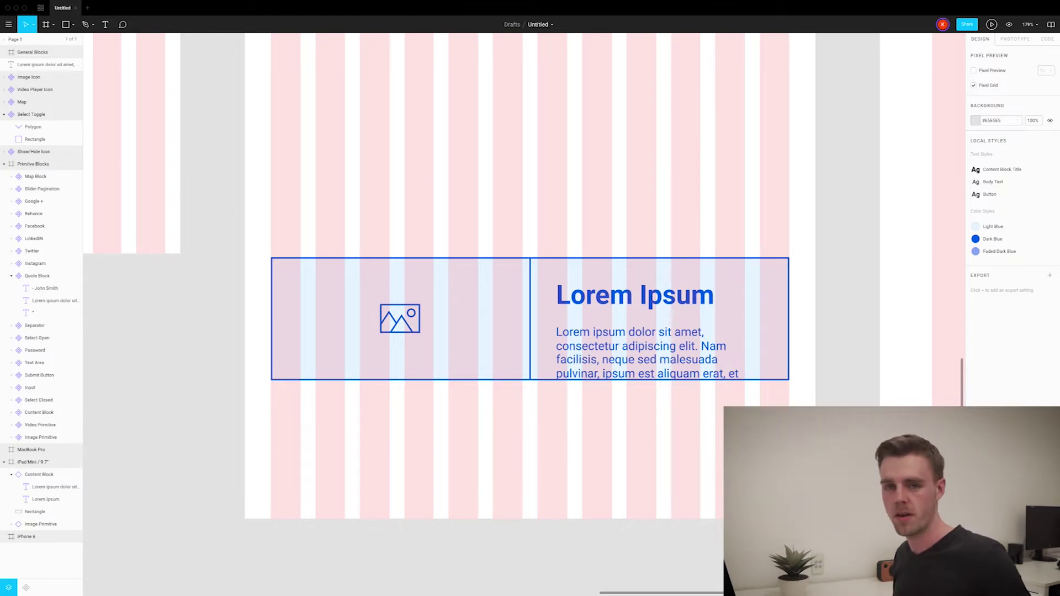
right_click(640, 343)
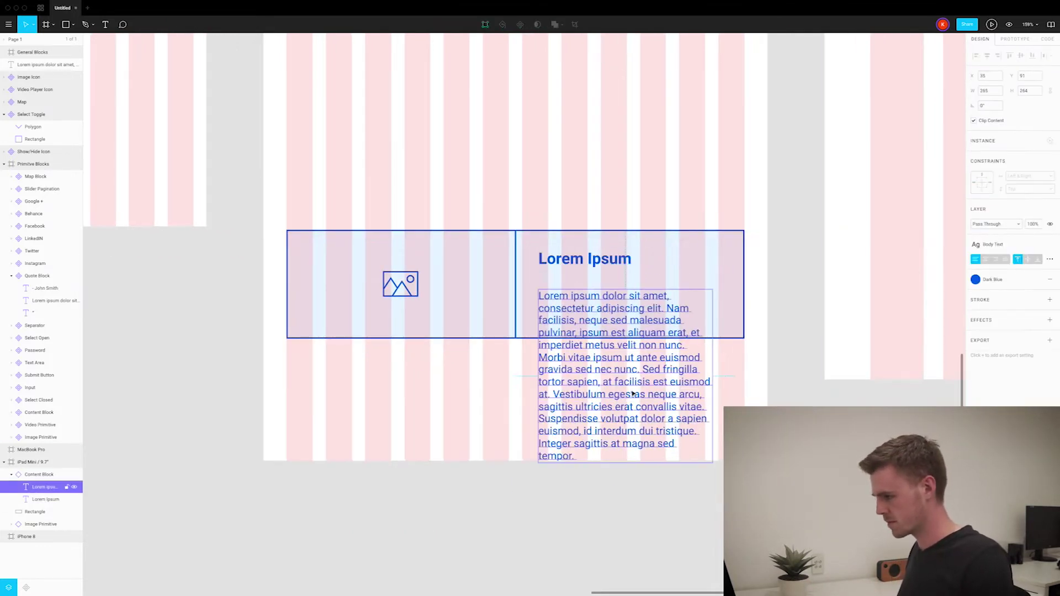
scroll(459, 376, up, 3)
scroll(458, 375, down, 10)
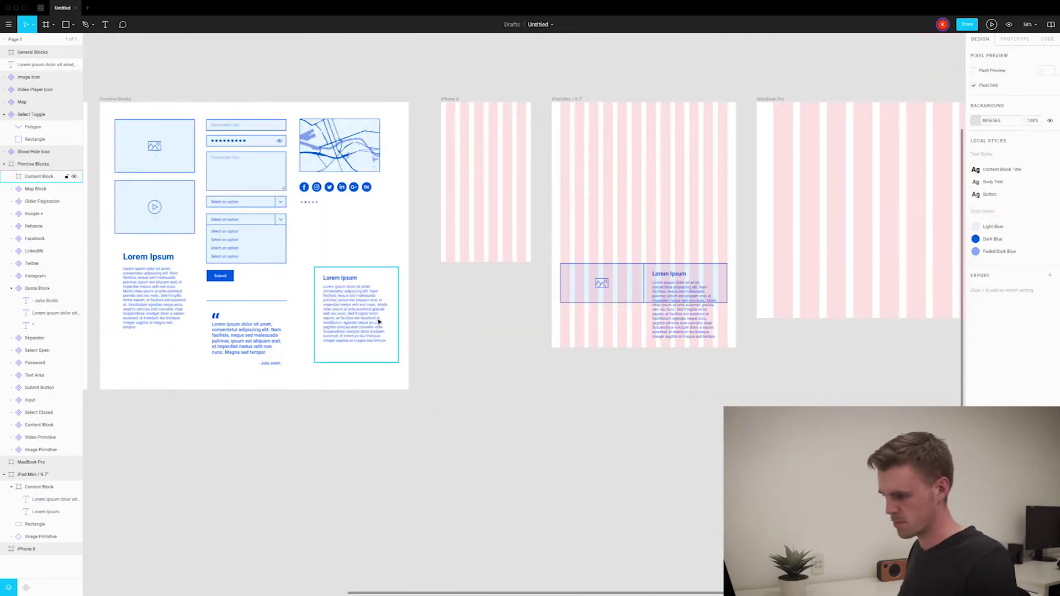
click(1027, 182)
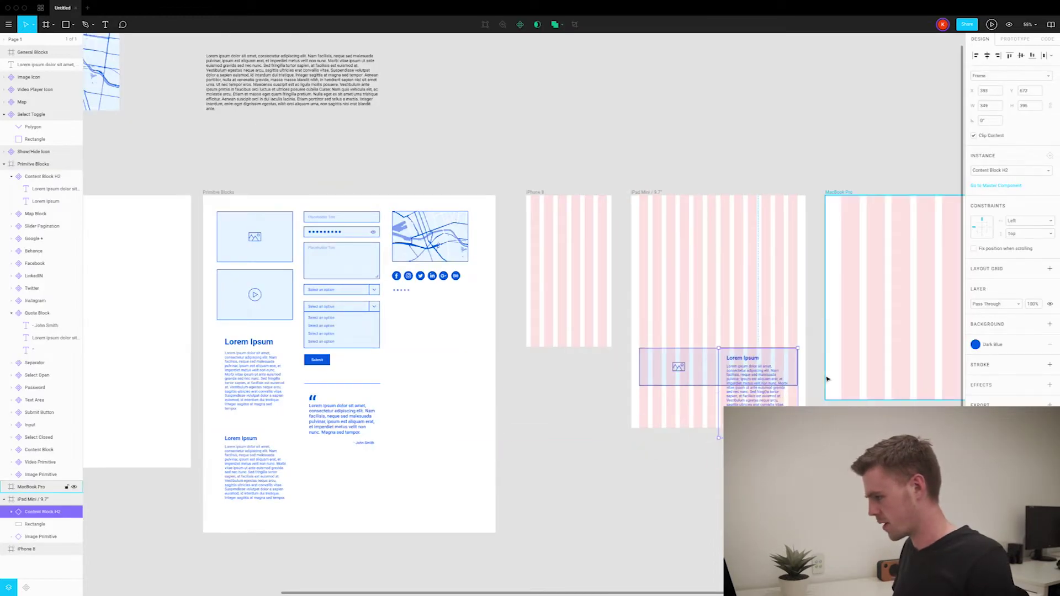
Step: Trim the row's body text down to a single sentence
scroll(762, 391, up, 15)
scroll(779, 386, down, 4)
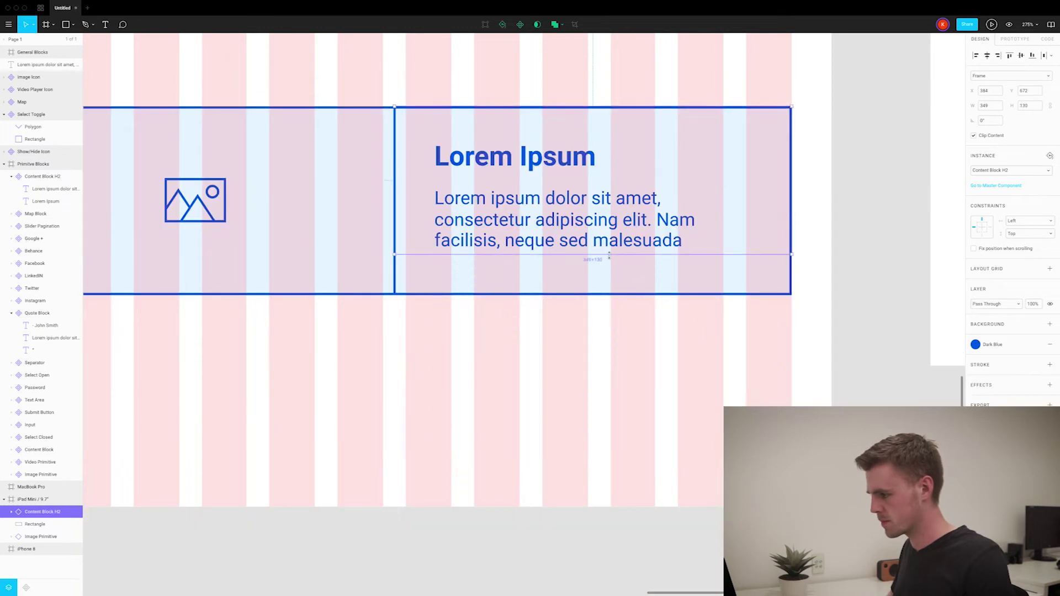
drag(593, 241, 746, 355)
text(.)
key(BackSpace)
key(BackSpace)
key(BackSpace)
key(BackSpace)
key(BackSpace)
key(BackSpace)
key(BackSpace)
key(BackSpace)
key(BackSpace)
key(BackSpace)
key(BackSpace)
key(BackSpace)
key(BackSpace)
key(BackSpace)
key(BackSpace)
key(BackSpace)
key(BackSpace)
key(BackSpace)
key(BackSpace)
key(BackSpace)
key(Escape)
key(Escape)
Step: Alt-drag a copy of the Primitive Blocks Submit Button under the row's body text
scroll(753, 393, down, 13)
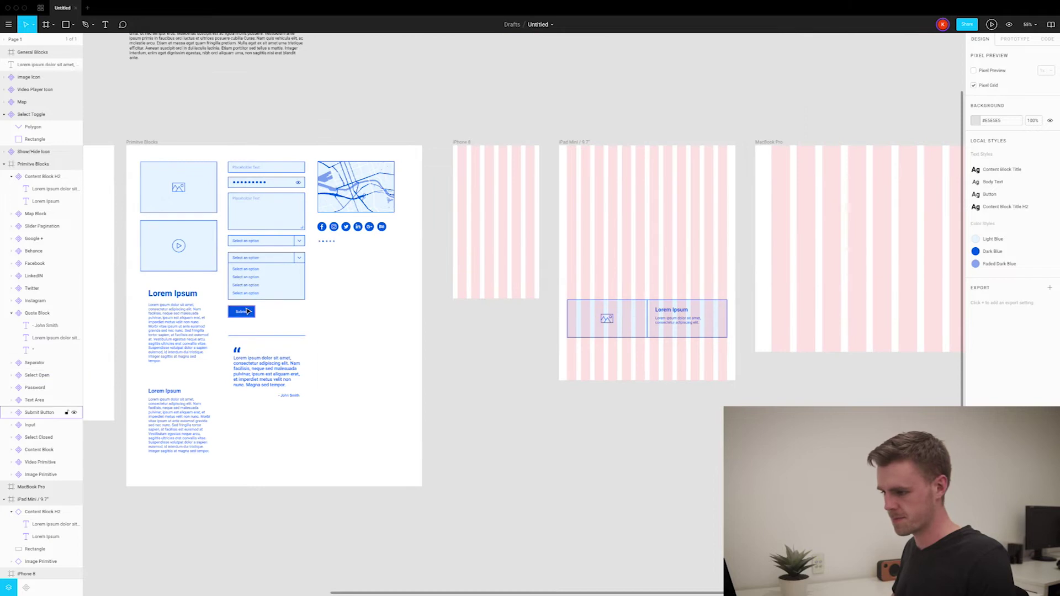
click(248, 312)
drag(267, 318, 685, 334)
scroll(685, 334, up, 10)
scroll(685, 334, down, 8)
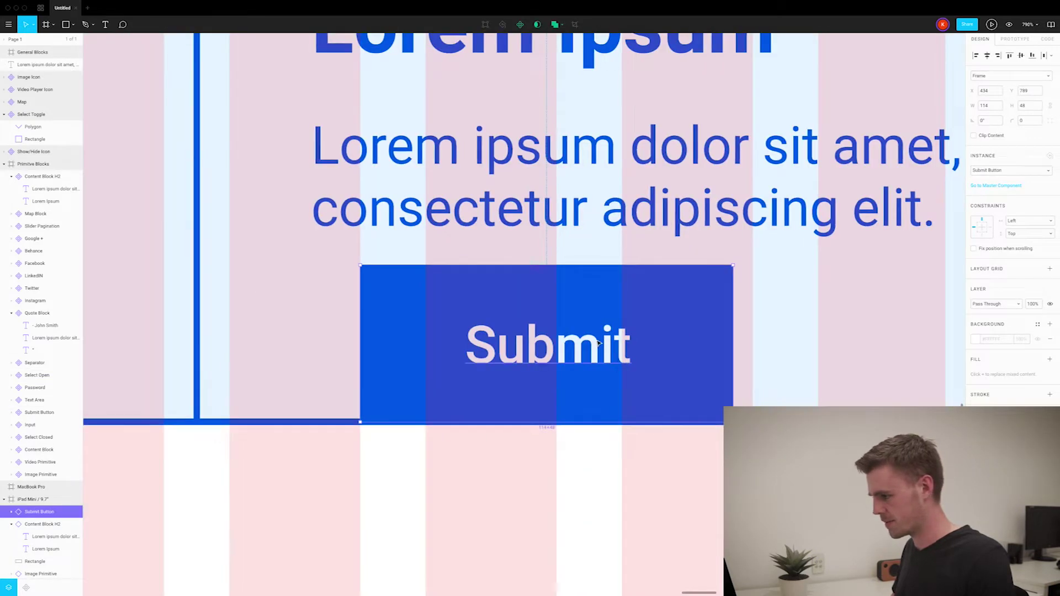
scroll(607, 353, up, 2)
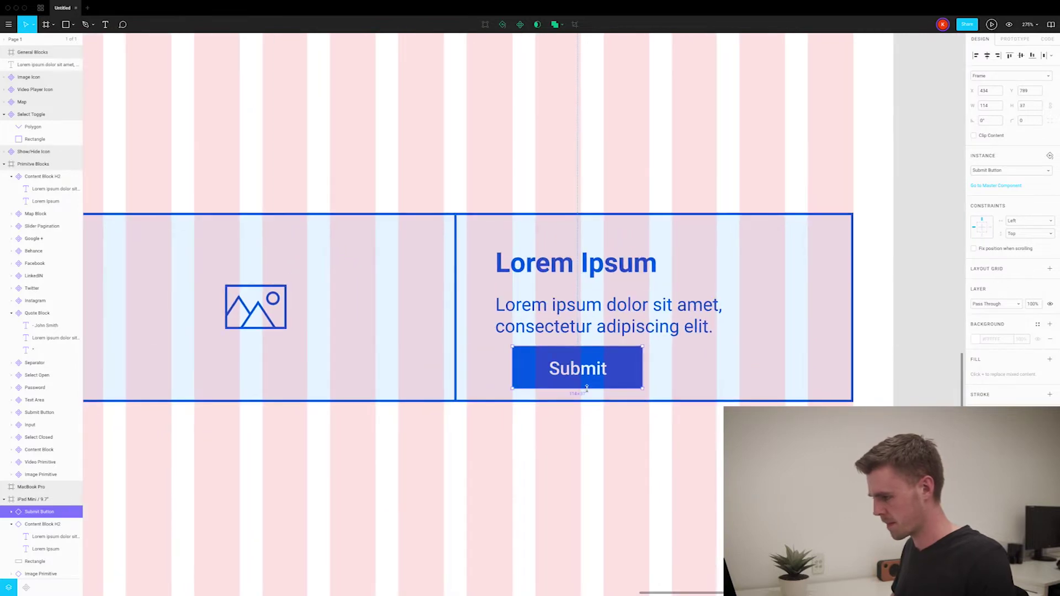
Step: Zoom out to the whole page and check the Submit button instance in the row
key(Escape)
scroll(580, 359, down, 10)
scroll(557, 364, up, 10)
scroll(558, 364, down, 10)
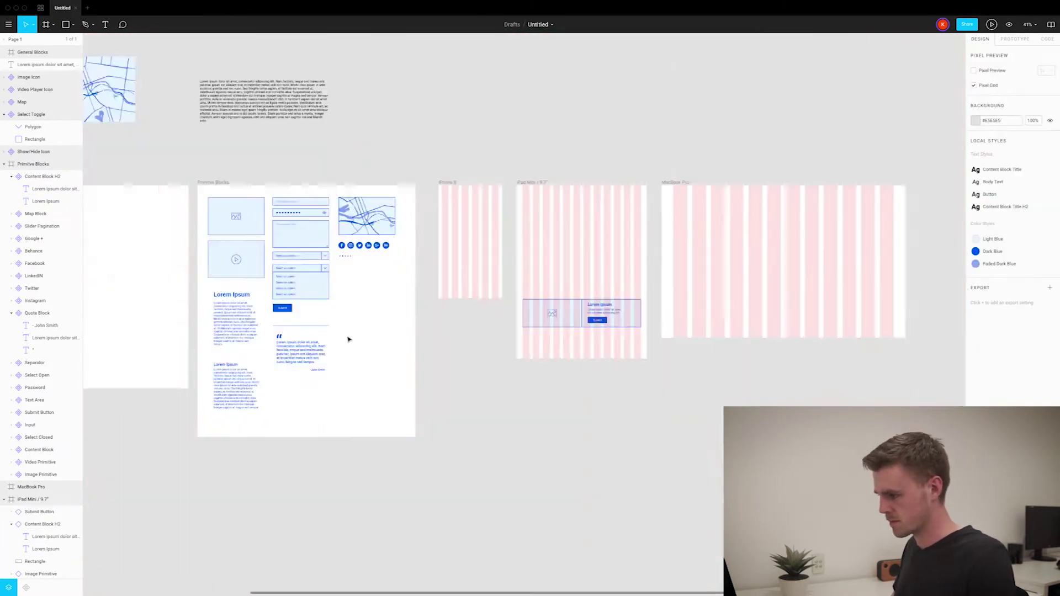
scroll(348, 339, up, 10)
click(474, 363)
scroll(546, 372, up, 1)
key(Escape)
scroll(546, 373, down, 10)
scroll(657, 223, up, 9)
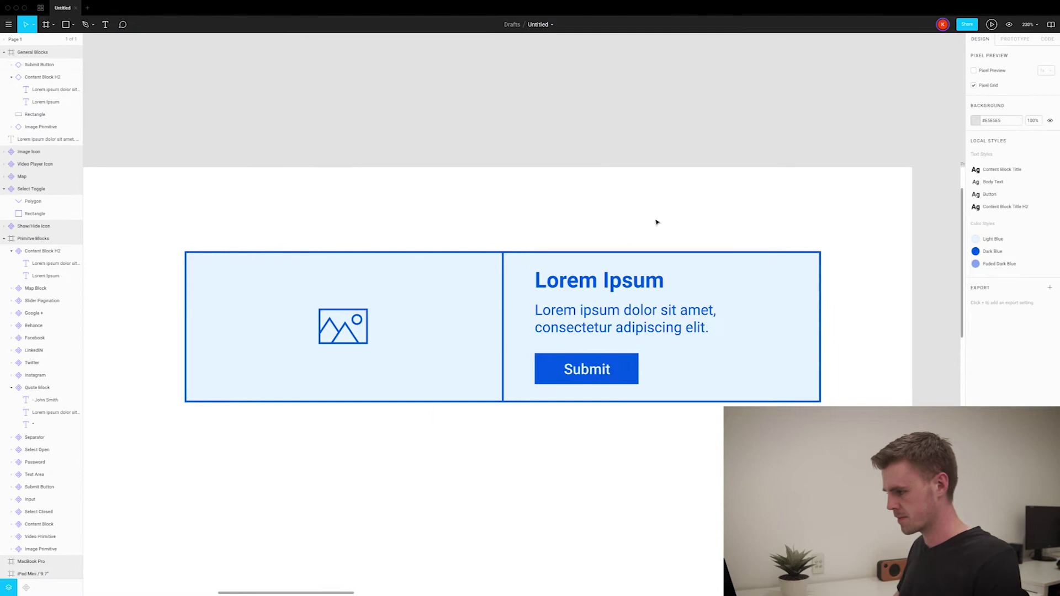
click(670, 350)
key(Escape)
scroll(518, 488, down, 1)
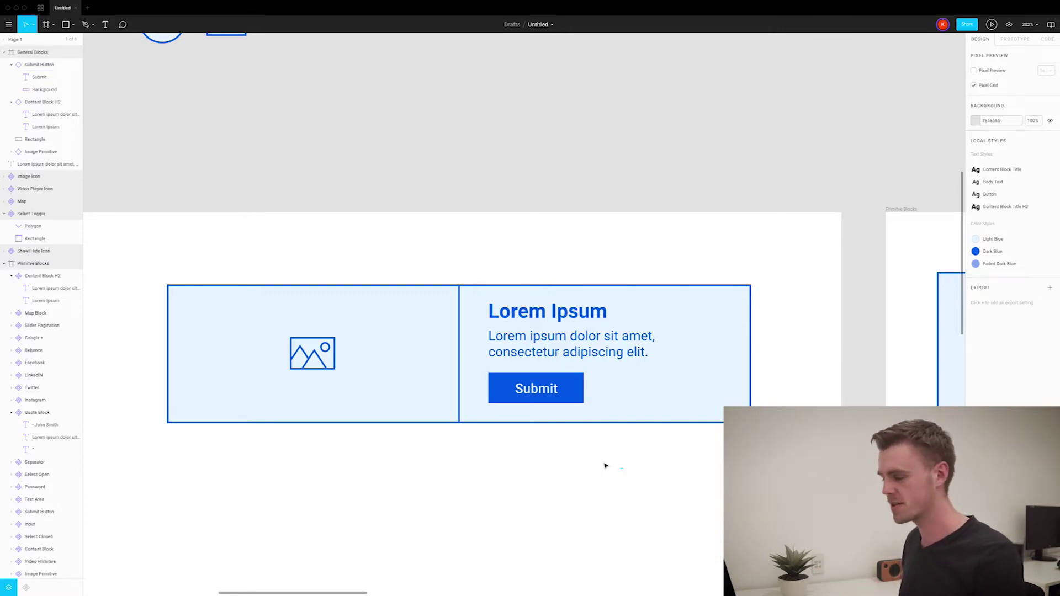
Step: Test stretching the image-text row taller, then undo the height change
drag(606, 466, 343, 271)
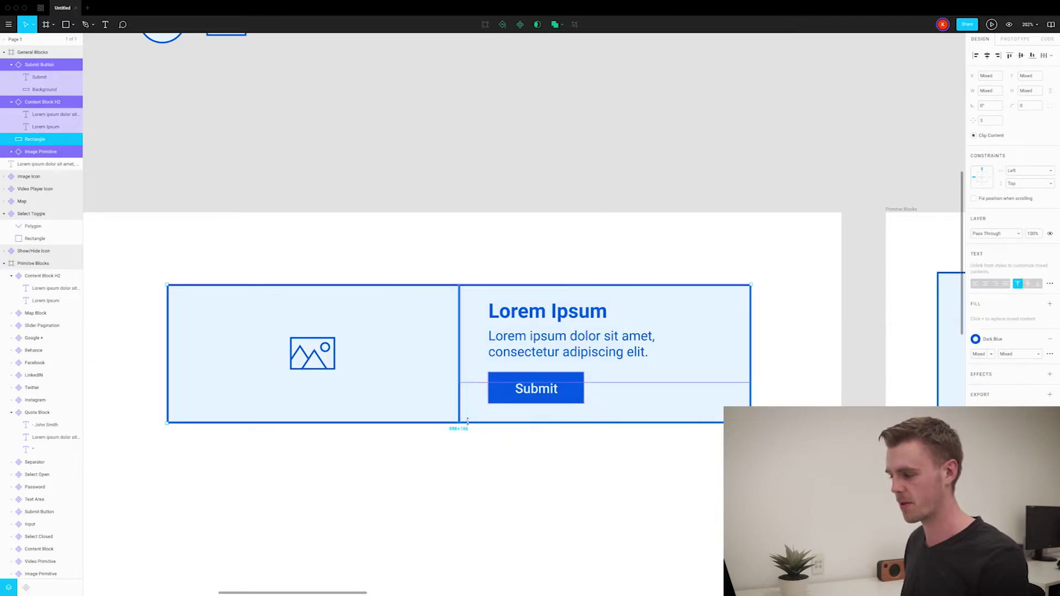
drag(467, 422, 464, 537)
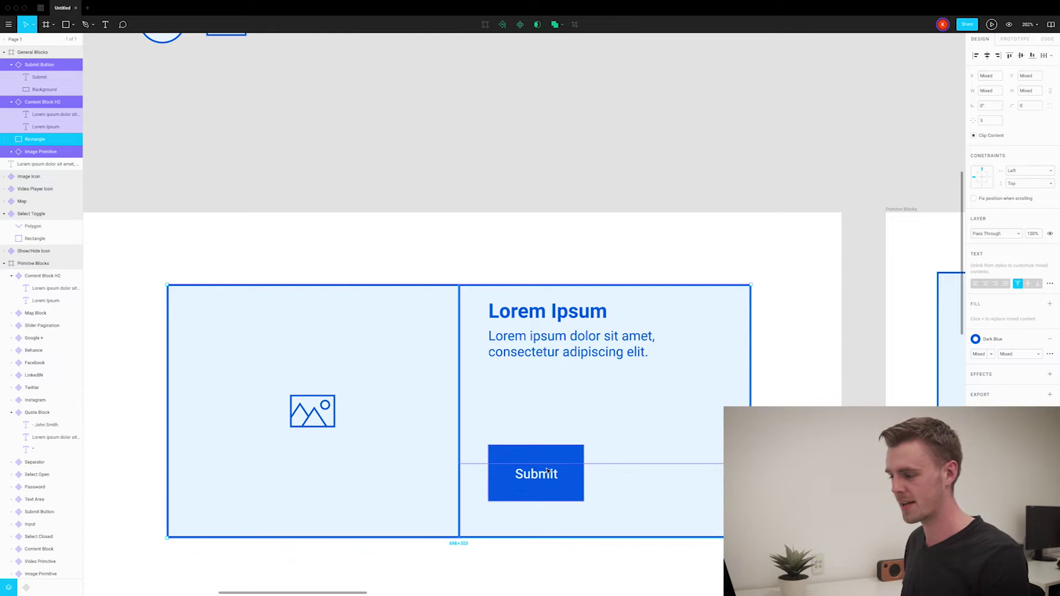
key(ctrl+z)
key(Escape)
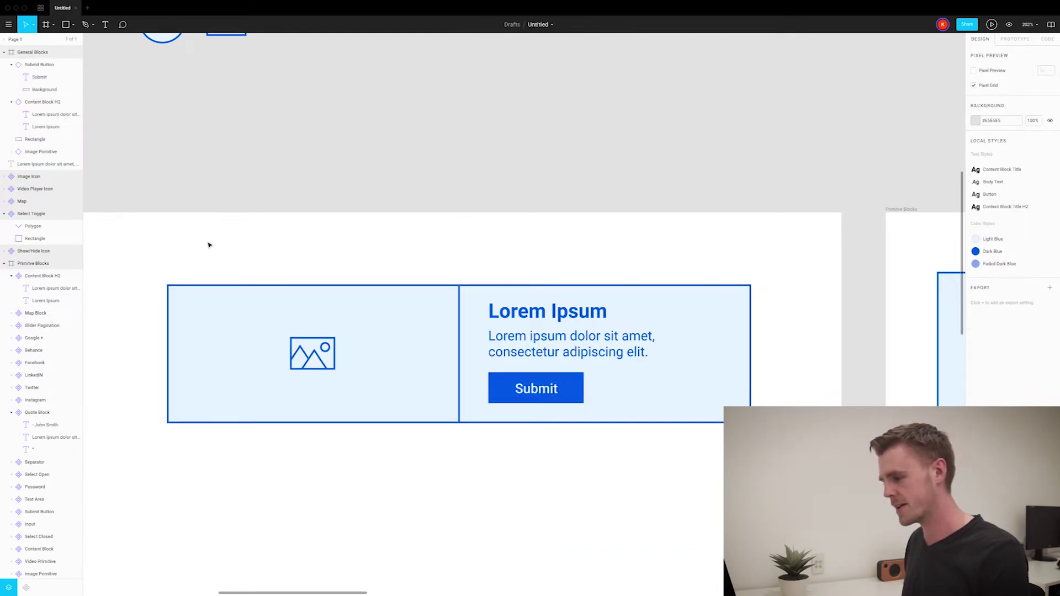
Step: Turn the row's image, rectangle, Content Block H2 and Submit button into one component
drag(138, 247, 802, 494)
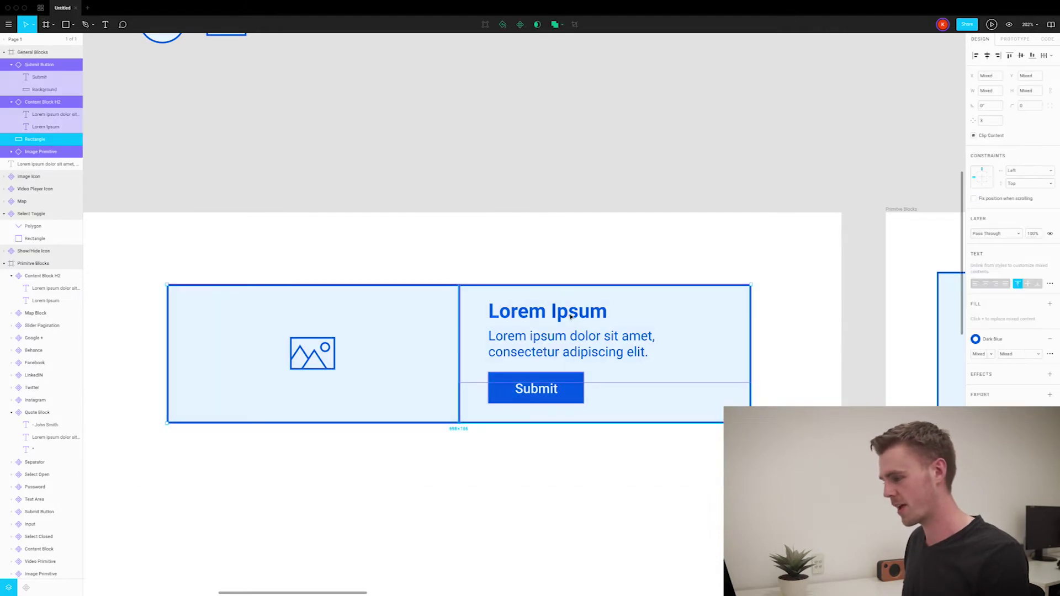
right_click(572, 313)
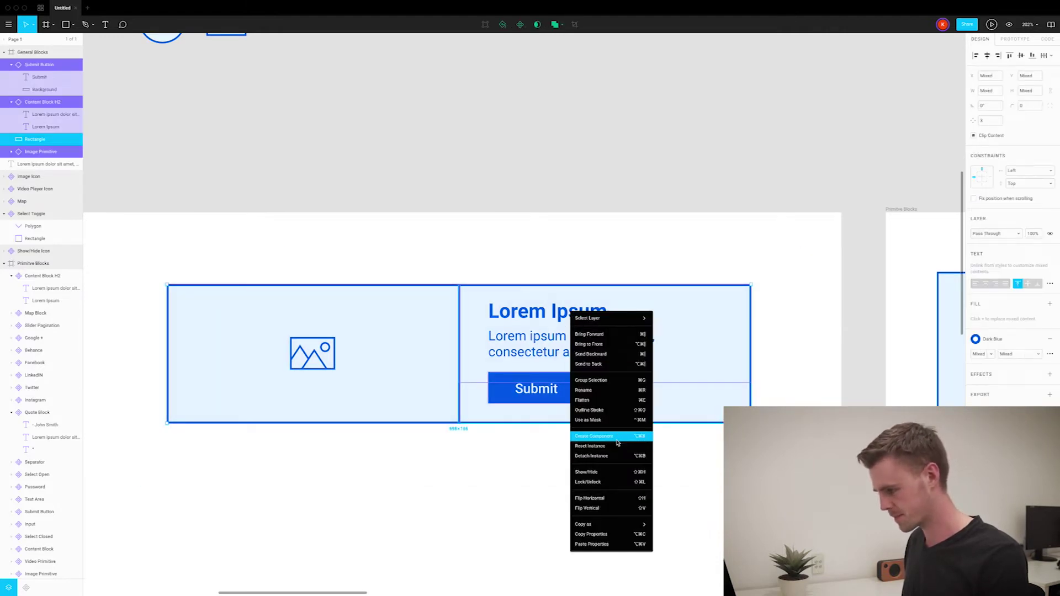
click(594, 437)
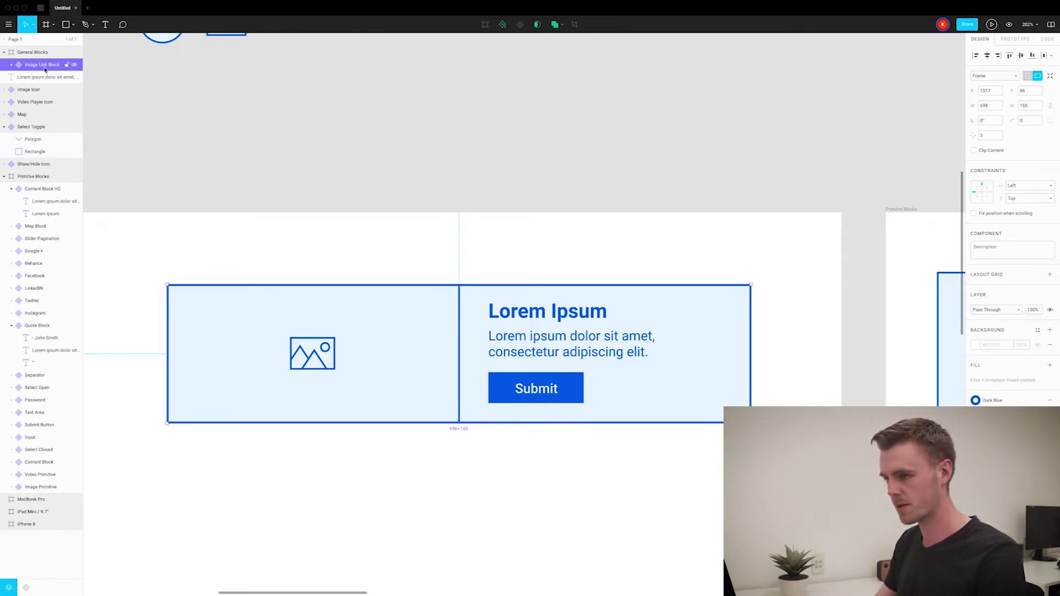
Step: Shorten Content Block H2 to height 97, constrain it Top & Bottom, and test-resize the card
double_click(562, 318)
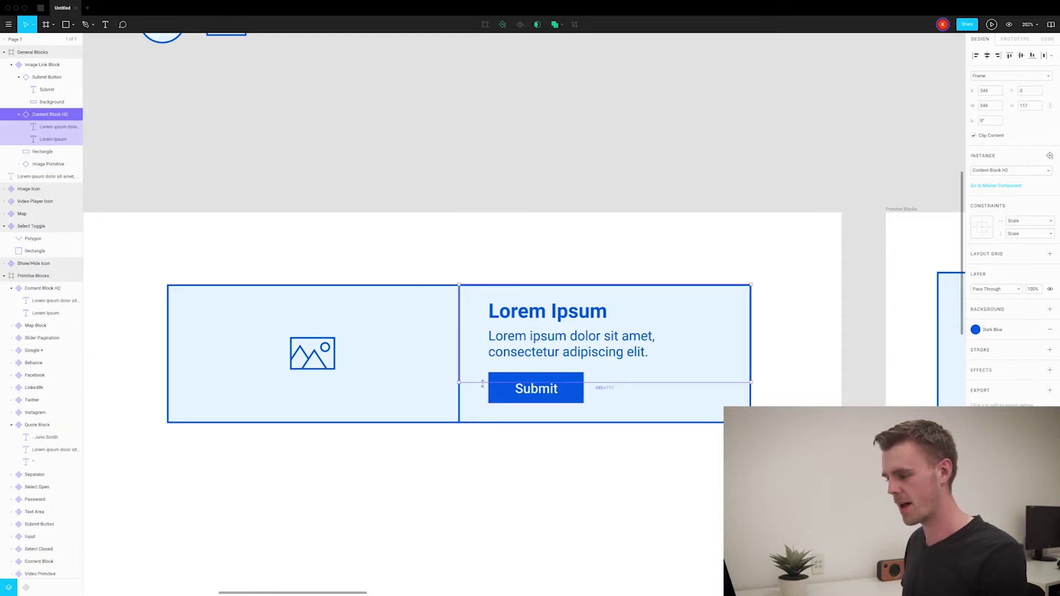
drag(483, 384, 483, 366)
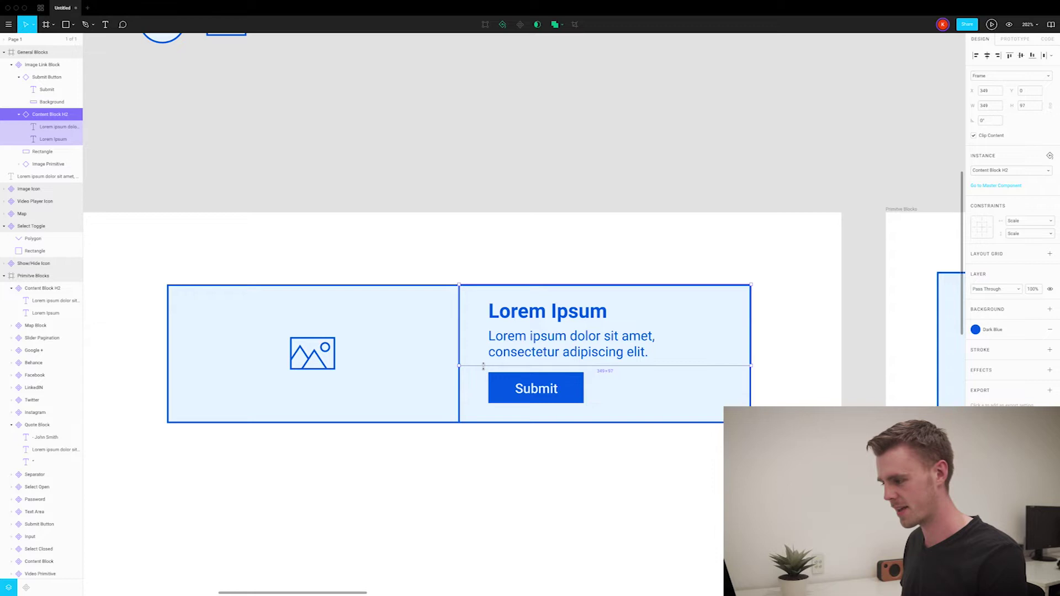
scroll(620, 345, up, 2)
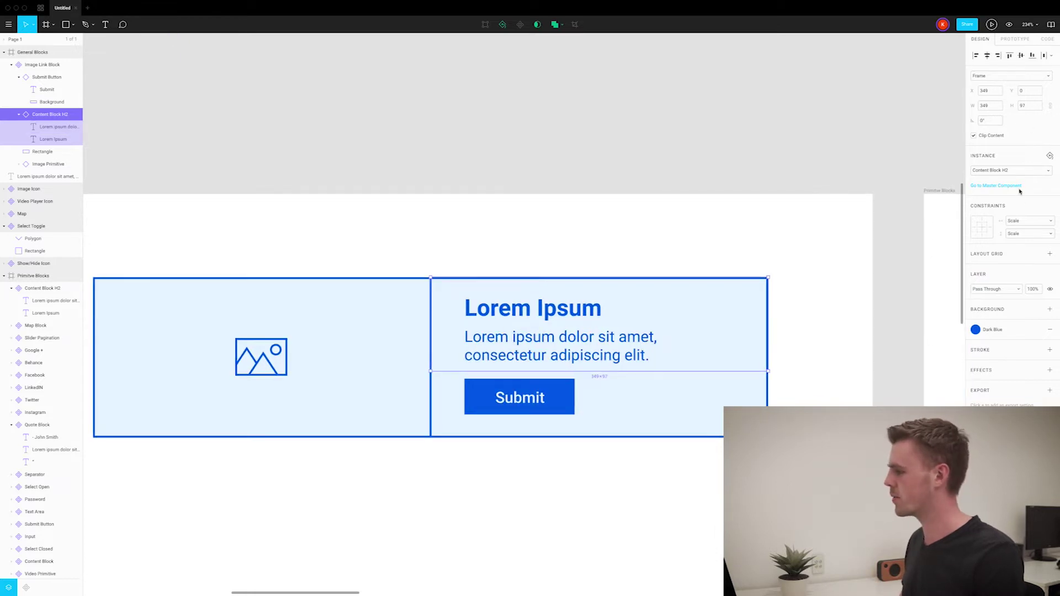
click(1037, 235)
click(1022, 214)
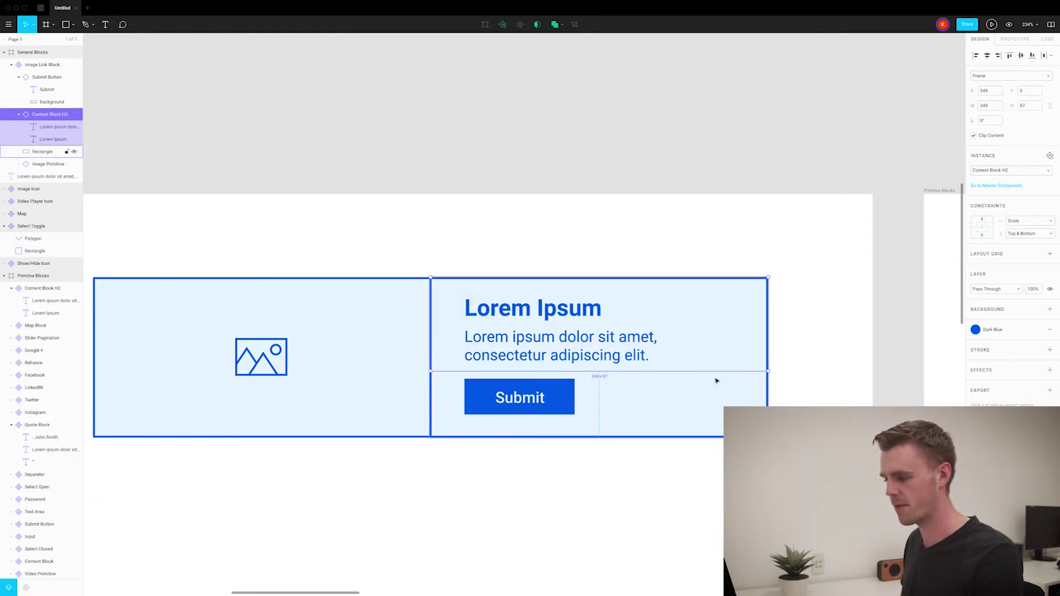
click(570, 430)
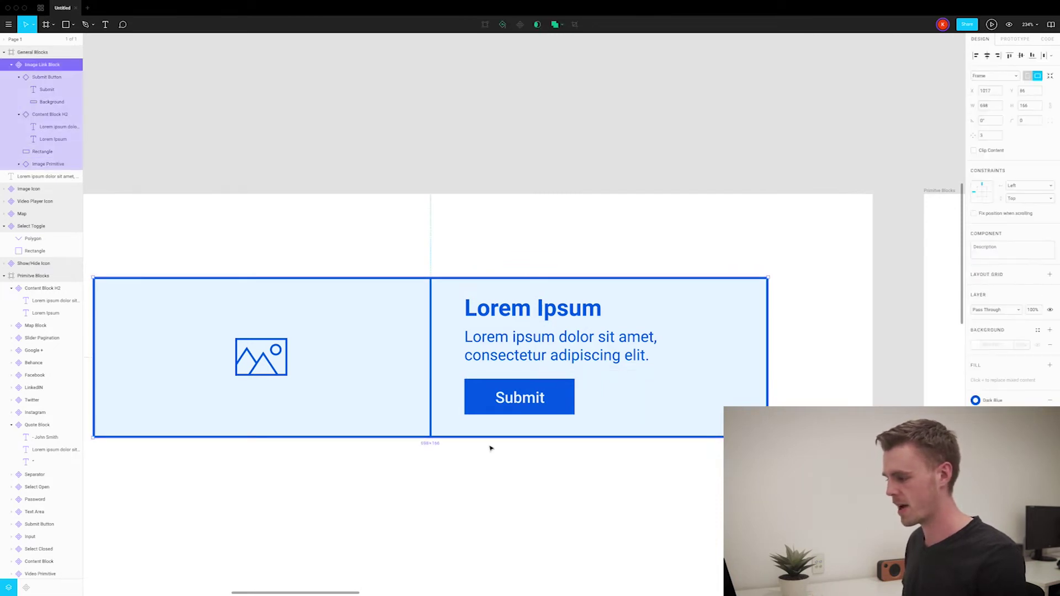
drag(470, 439, 474, 561)
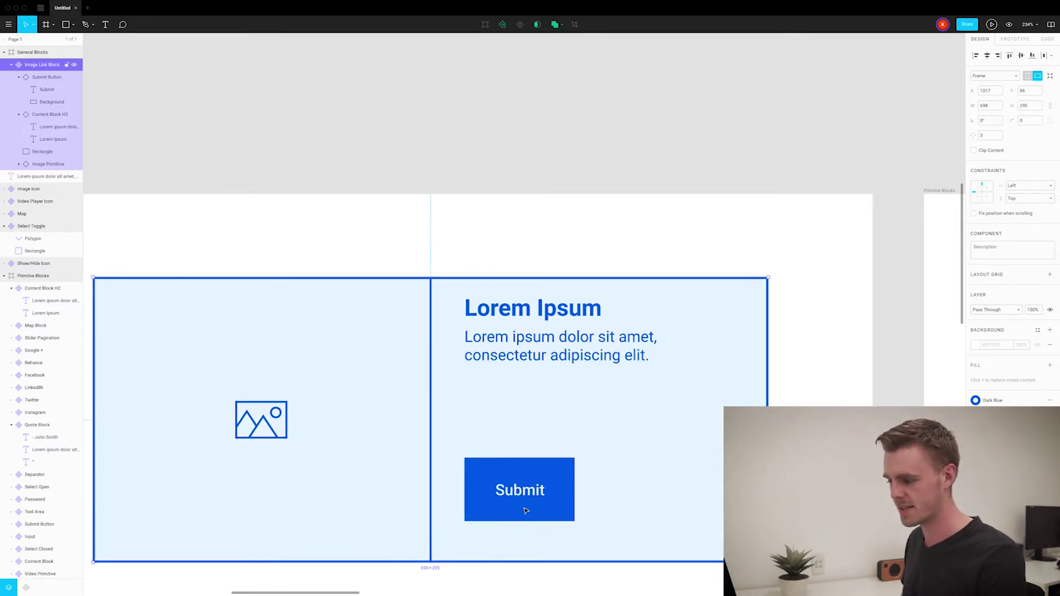
key(super+z)
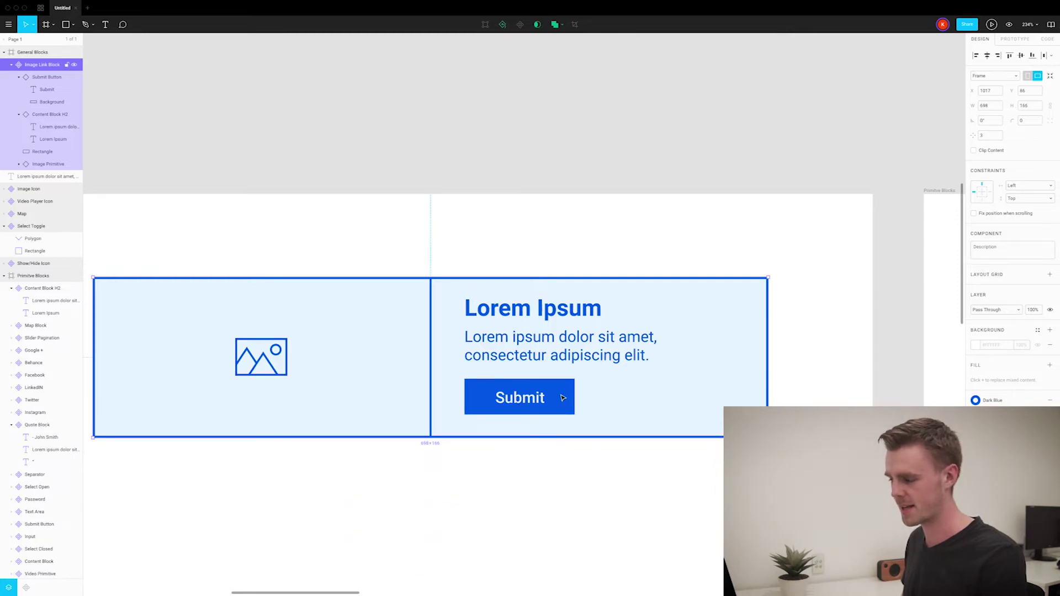
Step: Pin the Submit button to the card's bottom and test it by resizing the card
click(562, 398)
click(562, 398)
click(562, 397)
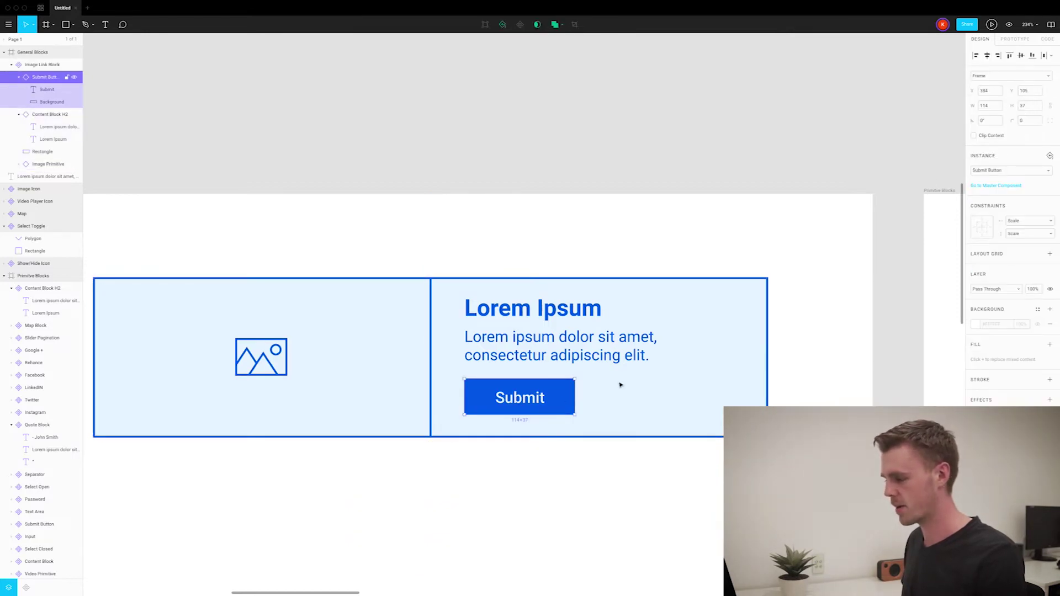
click(1032, 239)
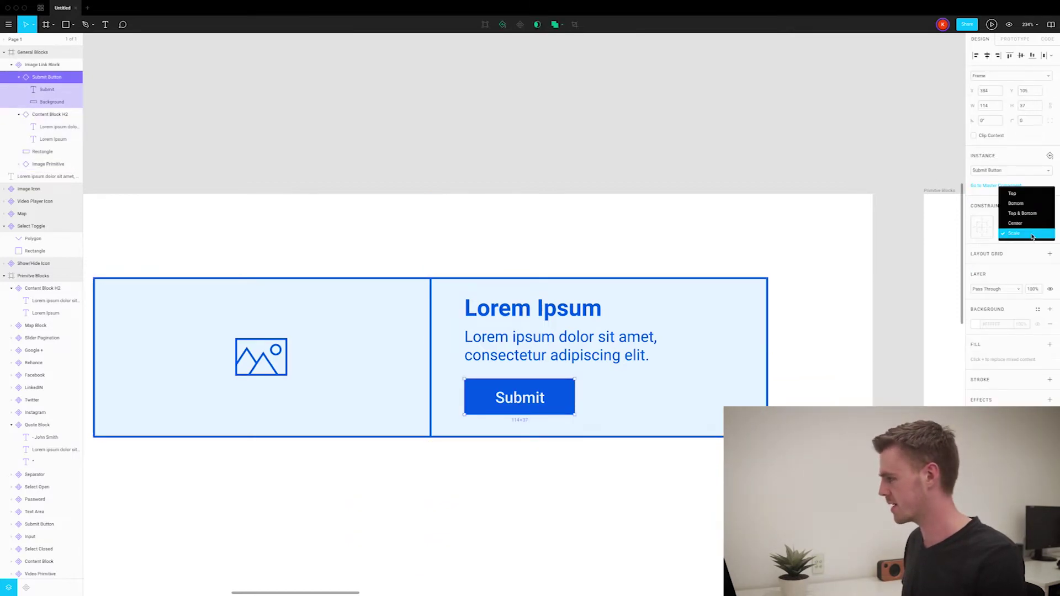
click(1027, 202)
key(Escape)
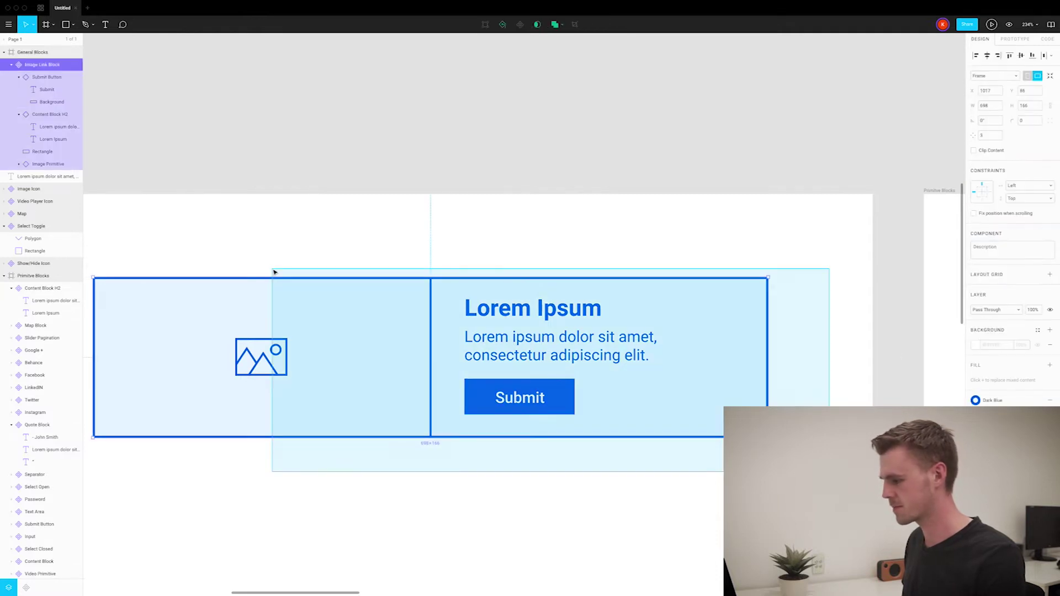
click(388, 399)
drag(429, 439, 429, 415)
Step: Scroll through General Blocks to review the Call To Action, blue and circular-image variants
key(Escape)
scroll(472, 352, down, 5)
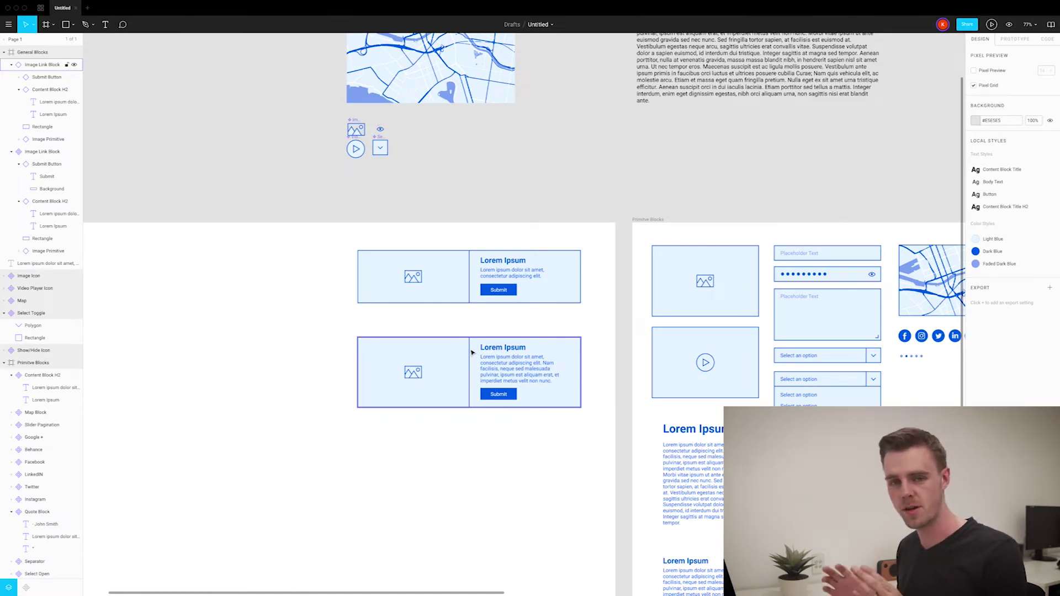
scroll(472, 352, down, 4)
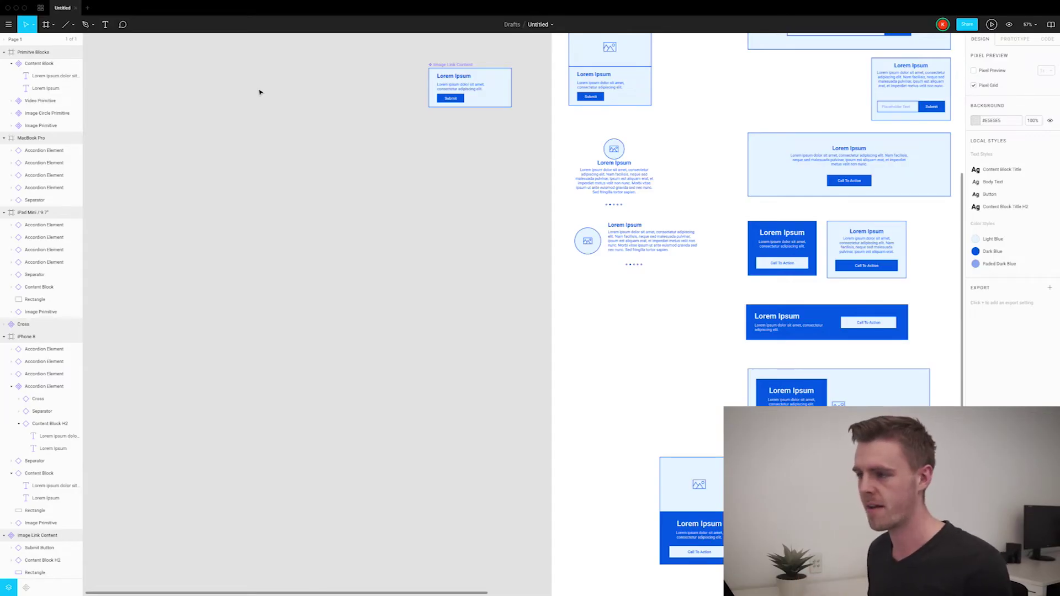
Step: Draw a square frame with a rectangle placeholder, giving its crossing lines the Dark Blue colour
click(47, 26)
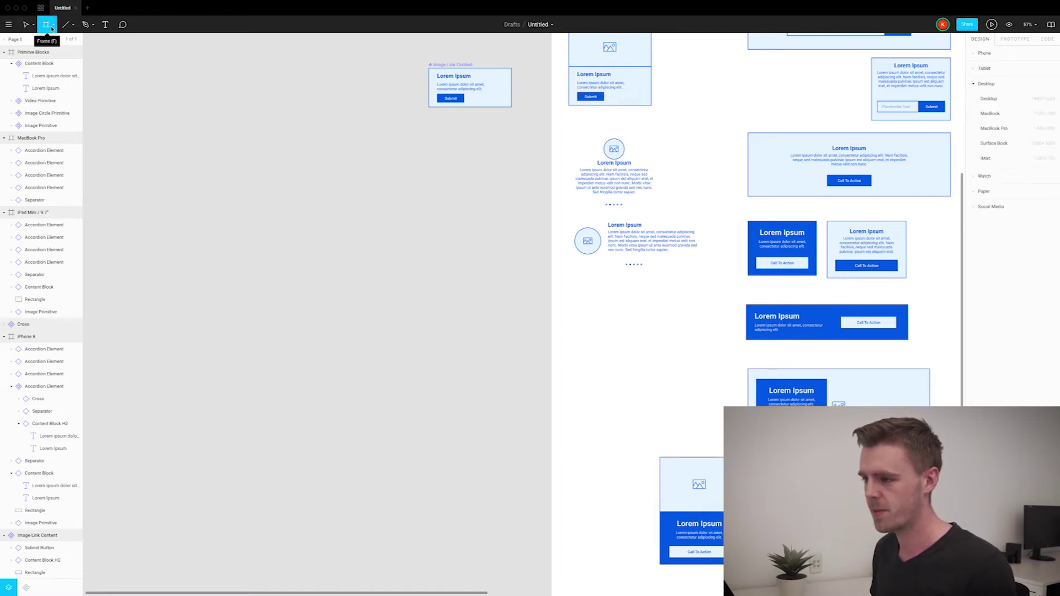
drag(228, 186, 382, 339)
scroll(234, 197, up, 3)
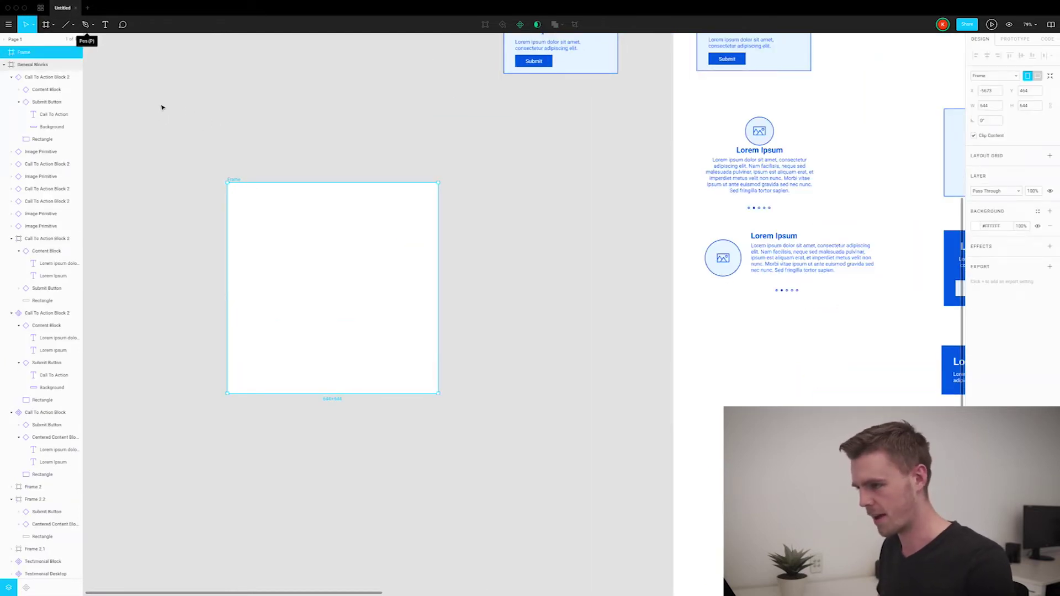
key(r)
drag(249, 206, 416, 370)
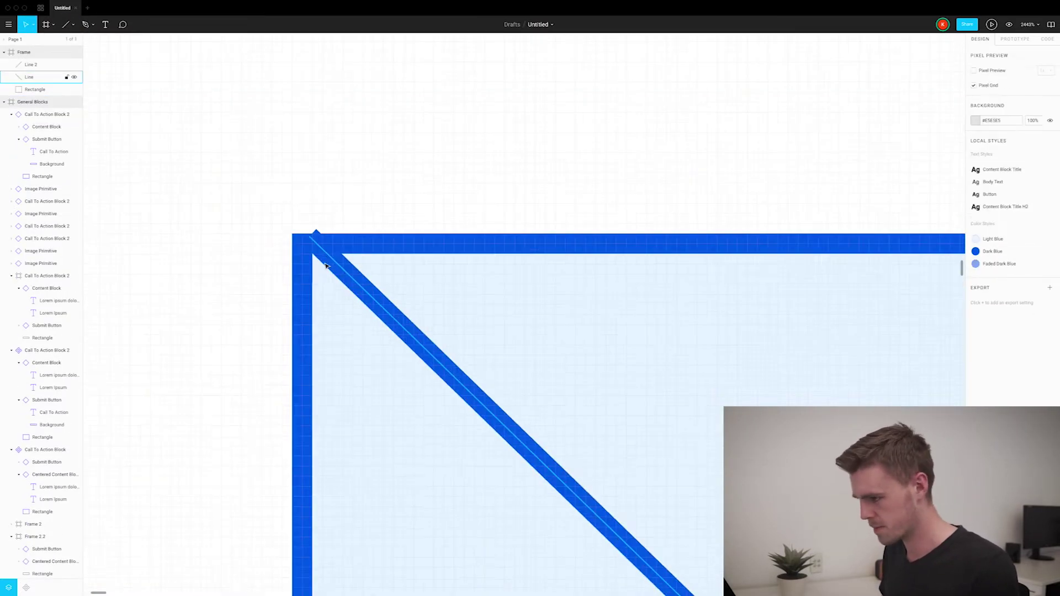
click(1010, 245)
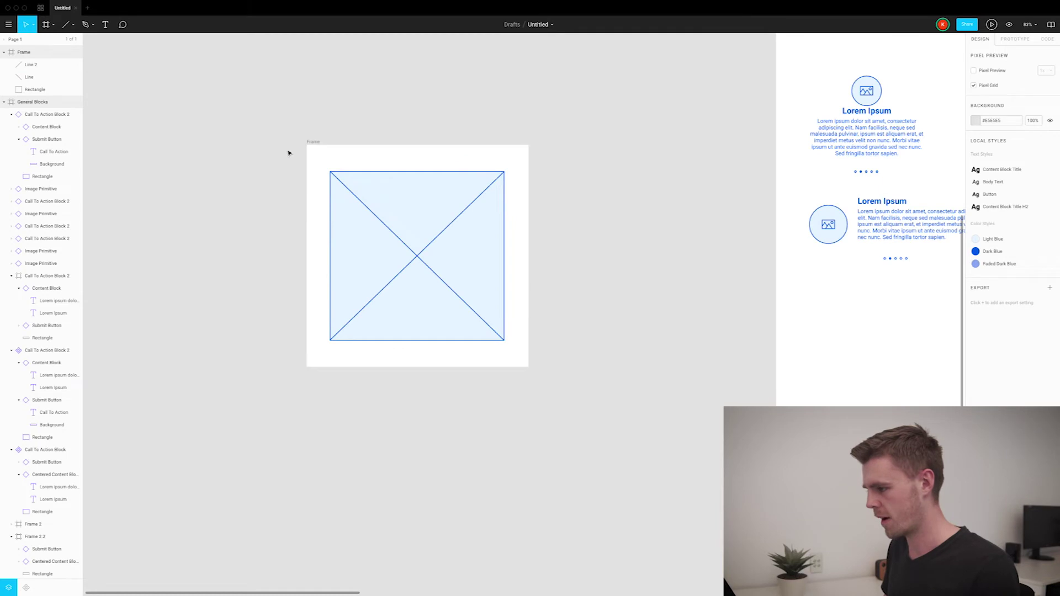
Step: Make the crossed-box placeholder a component and name the layer Content
drag(288, 153, 538, 393)
right_click(471, 255)
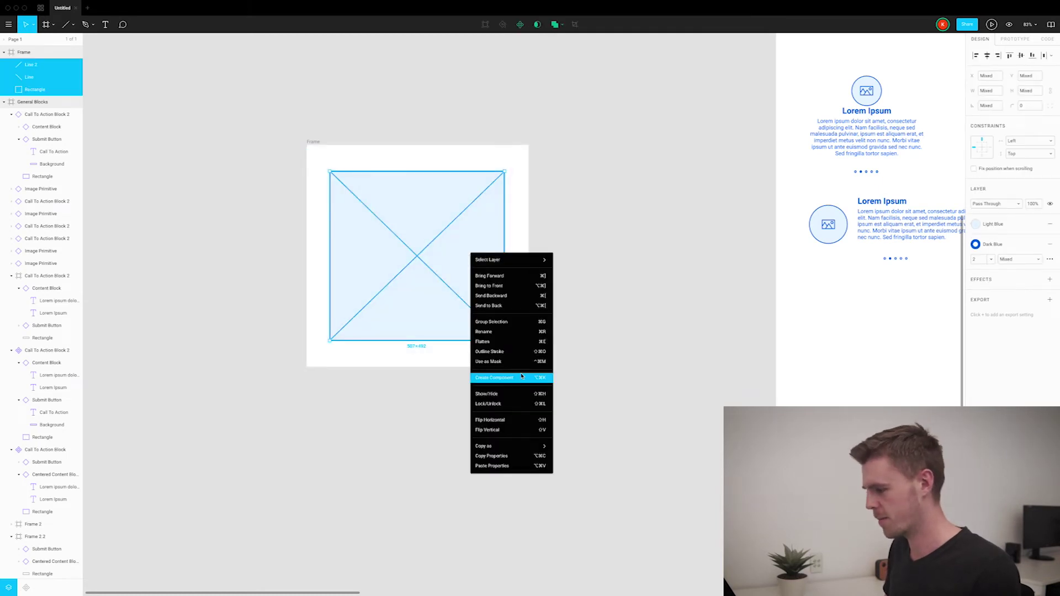
click(520, 380)
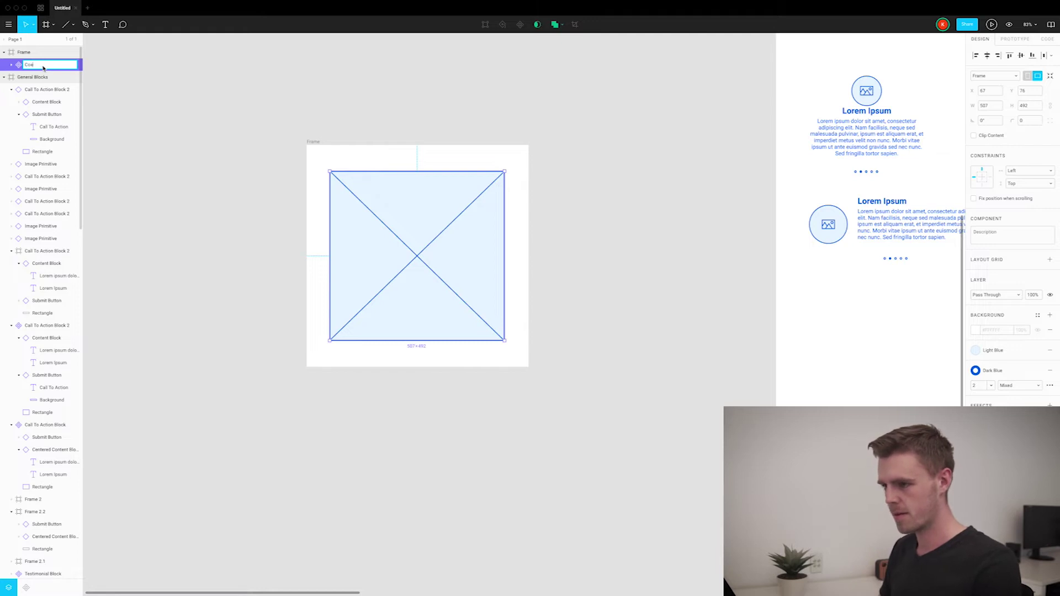
click(43, 67)
text(Content)
scroll(362, 159, up, 5)
key(Return)
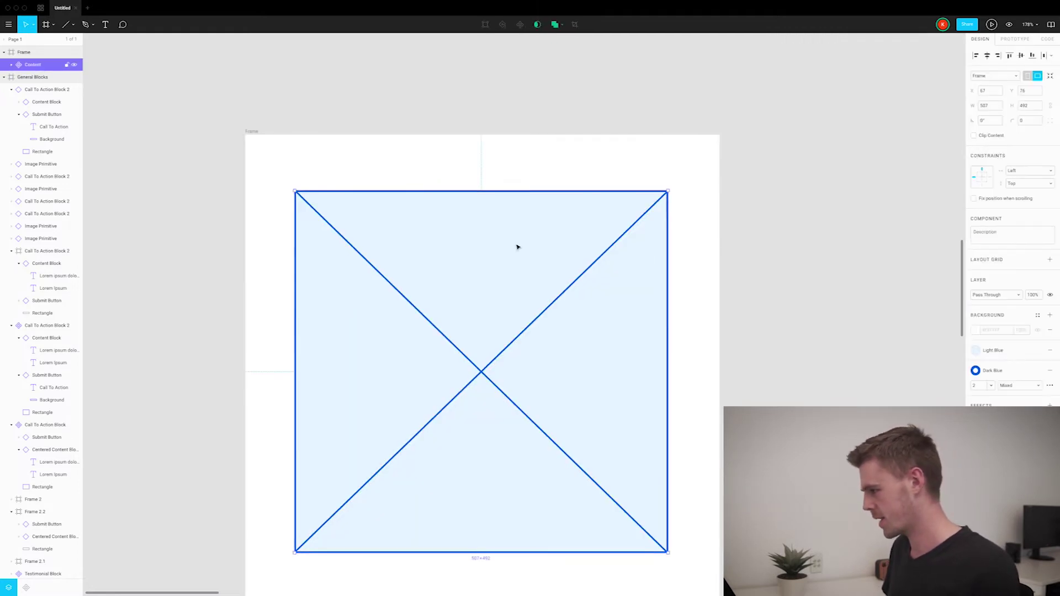
Step: Resize the Content placeholder to fill the frame at 572×583
drag(668, 276, 675, 276)
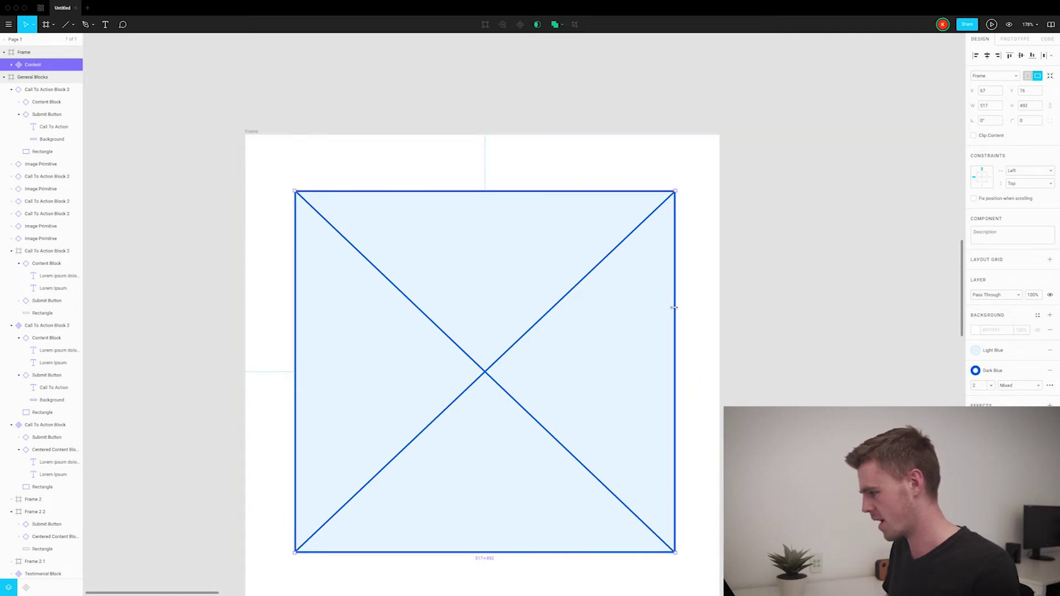
drag(673, 308, 691, 303)
scroll(691, 303, up, 5)
drag(295, 308, 272, 308)
scroll(482, 306, down, 6)
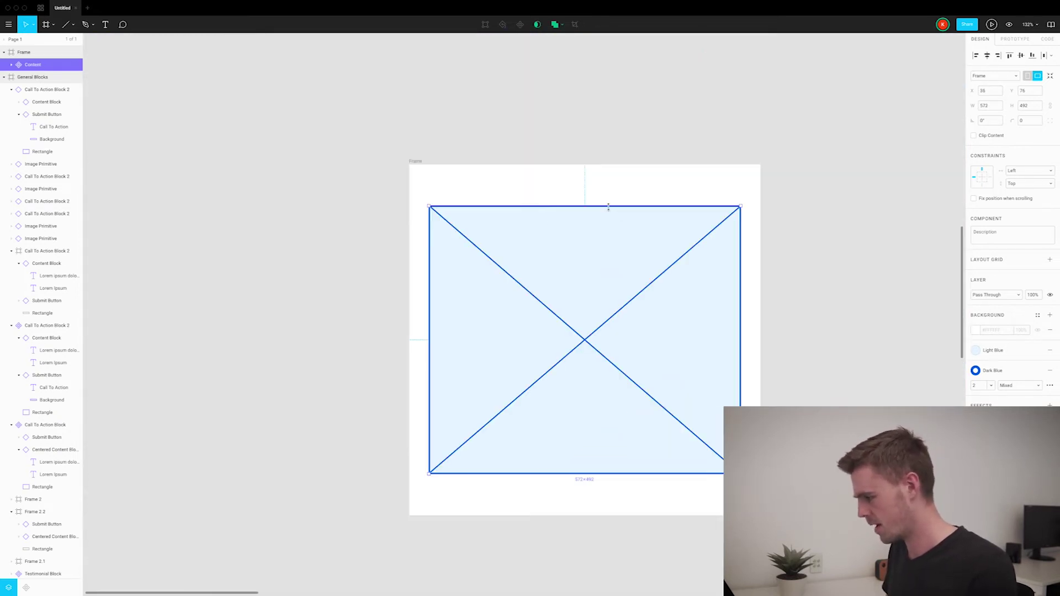
scroll(548, 230, up, 2)
scroll(601, 277, up, 5)
drag(601, 277, 554, 226)
scroll(553, 227, down, 6)
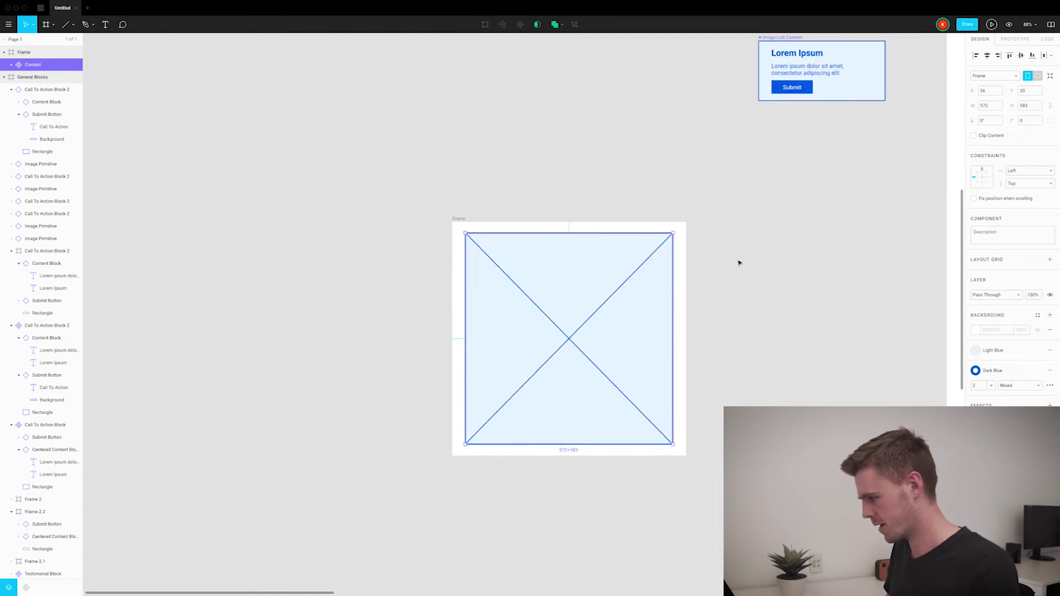
Step: Set the placeholder's constraints to Left & Right and Top & Bottom
click(1019, 173)
click(1045, 195)
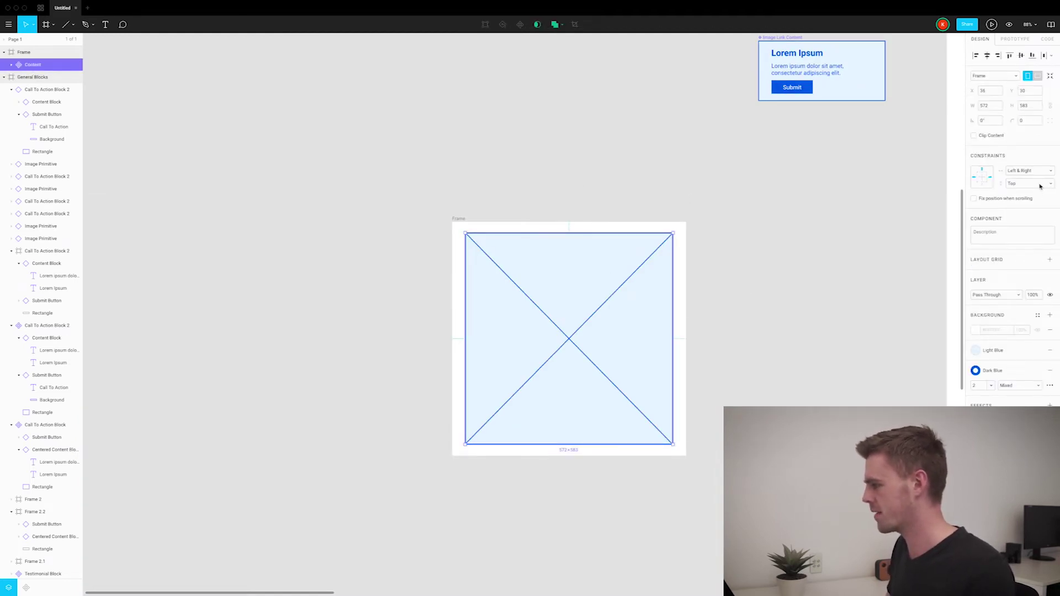
click(1028, 183)
click(1026, 203)
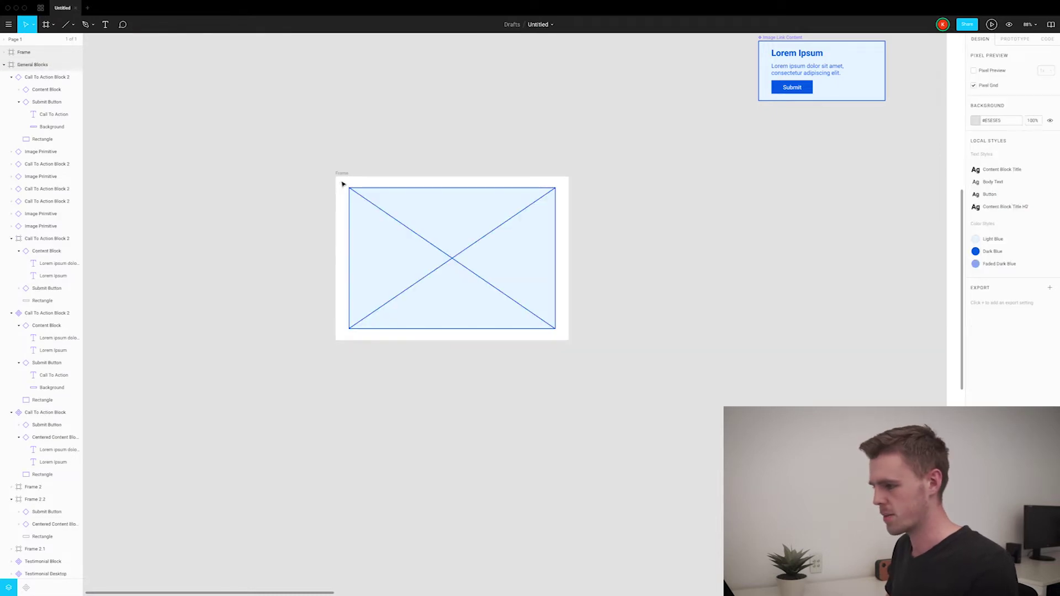
click(343, 173)
Step: Make the frame the Padding Regular component and remove its white background fill
right_click(344, 173)
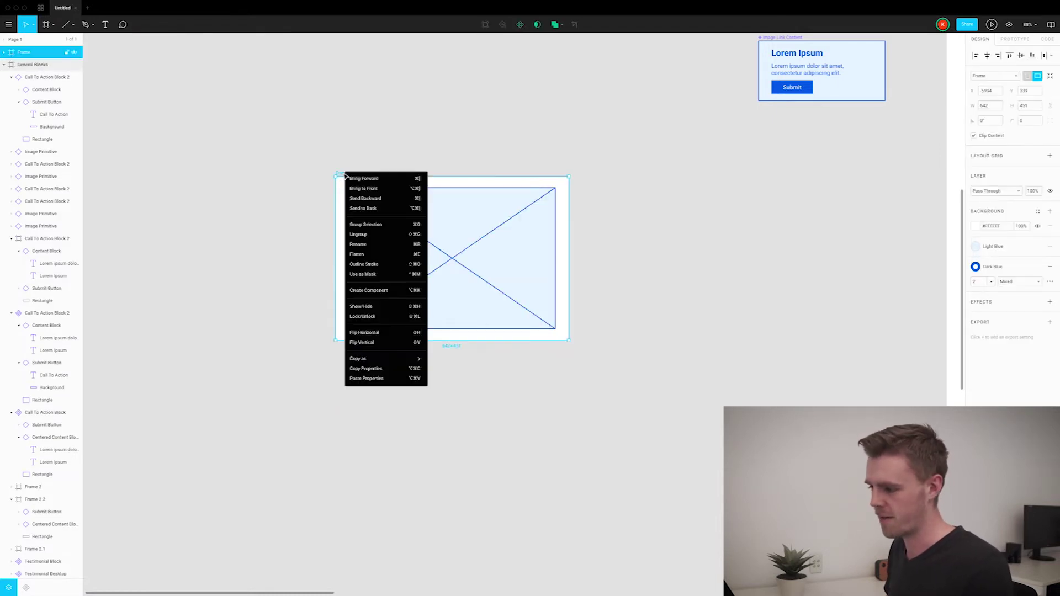
click(399, 290)
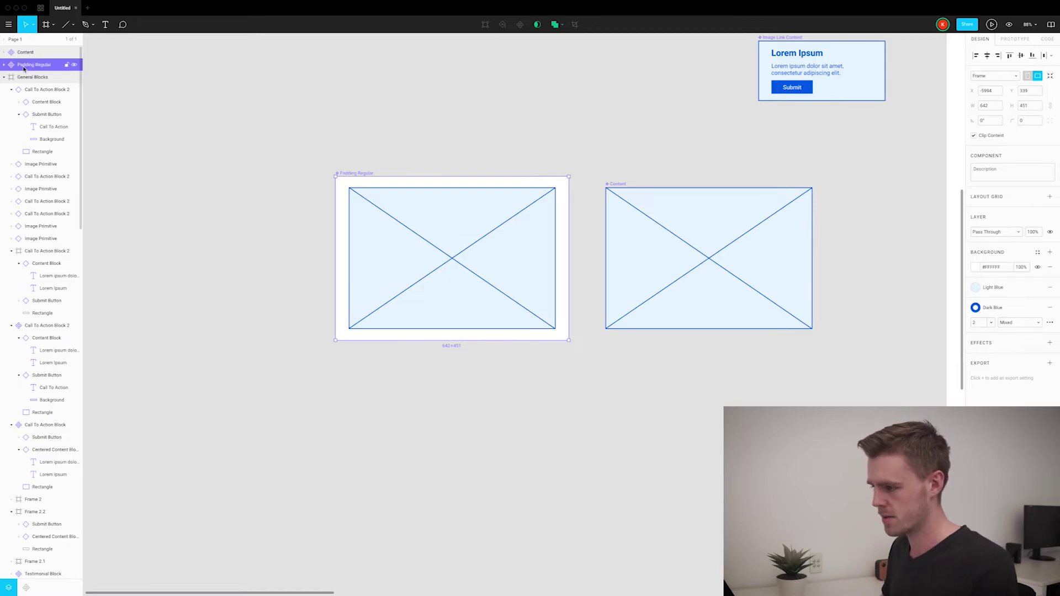
scroll(208, 52, up, 3)
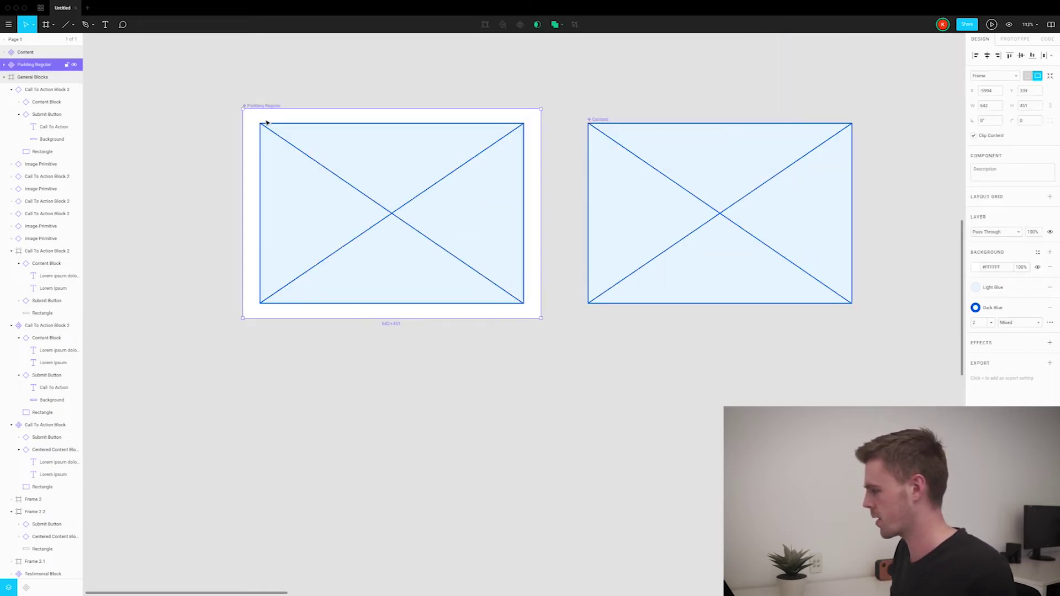
click(1050, 267)
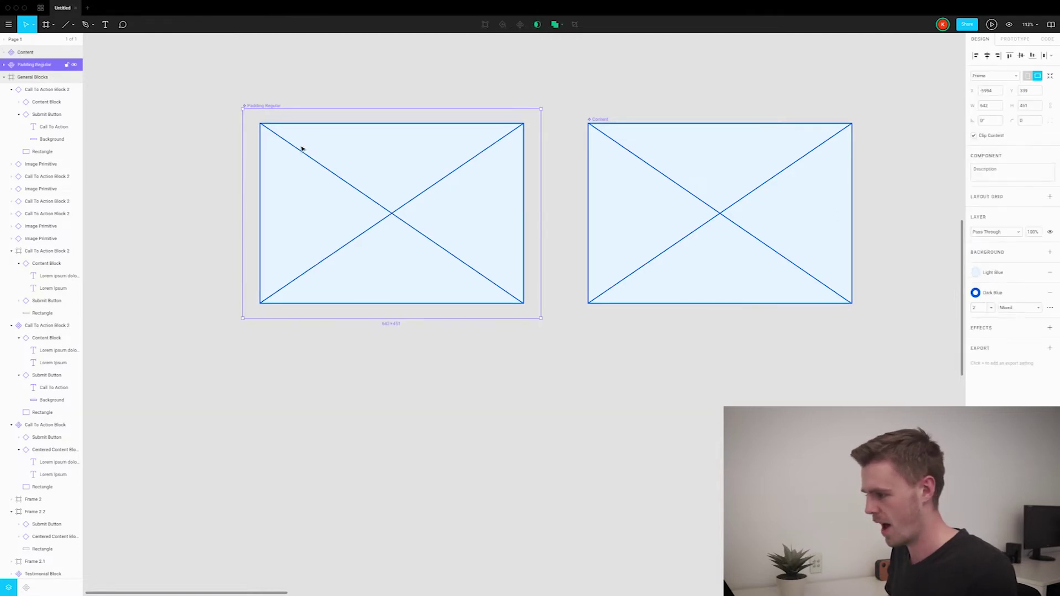
Step: Test-resize the Padding Regular frame, then undo the change
drag(543, 315, 447, 302)
key(ctrl+z)
scroll(497, 116, down, 3)
Step: Add a Padding Regular instance below, swap its Content to Content Block, and fit it to 609×325
drag(469, 142, 497, 360)
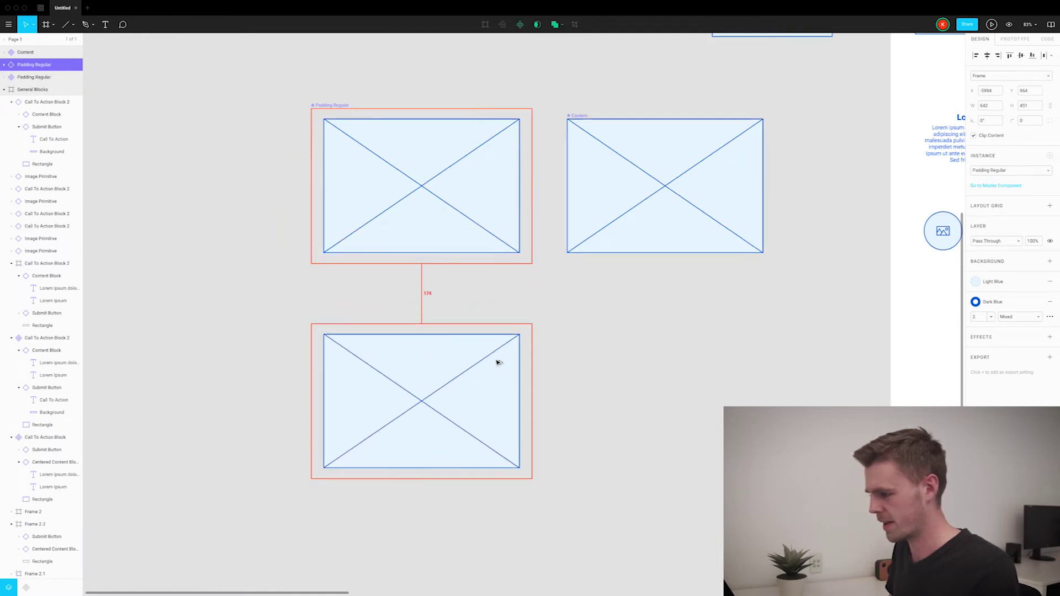
scroll(318, 301, down, 4)
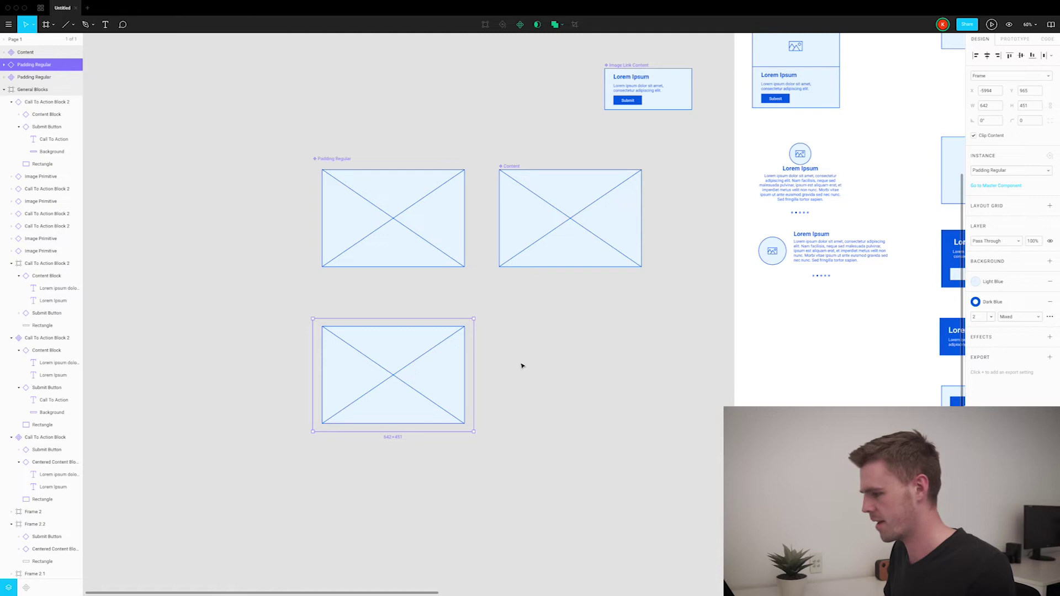
double_click(406, 361)
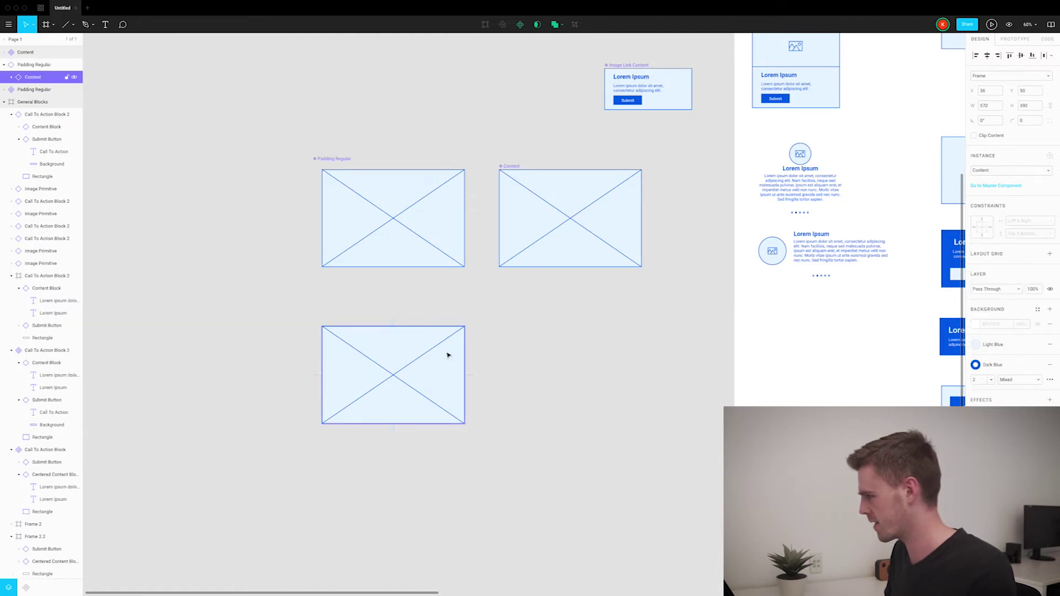
click(1023, 175)
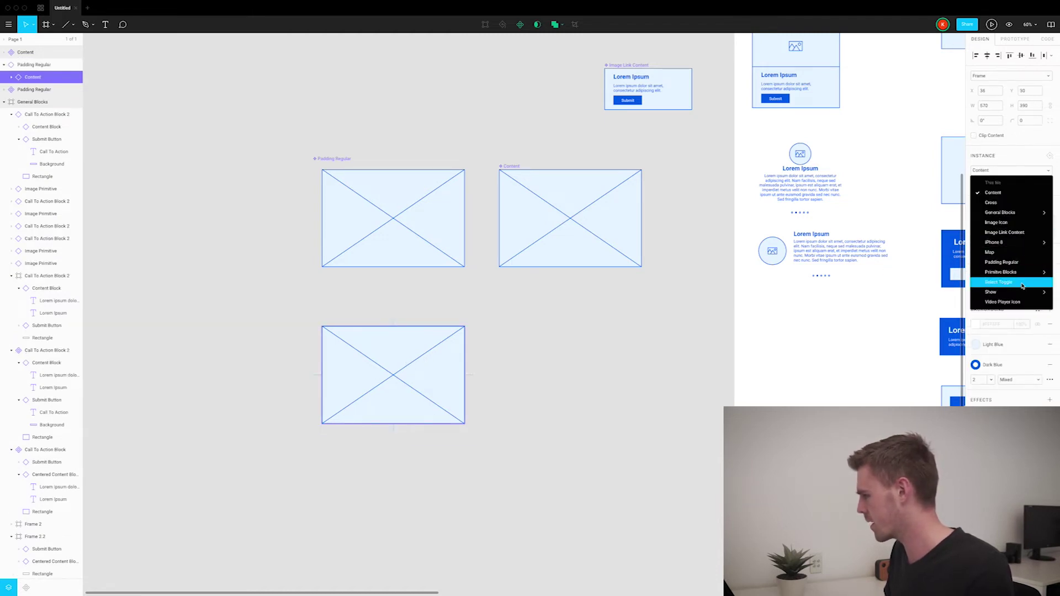
mouse_move(1025, 279)
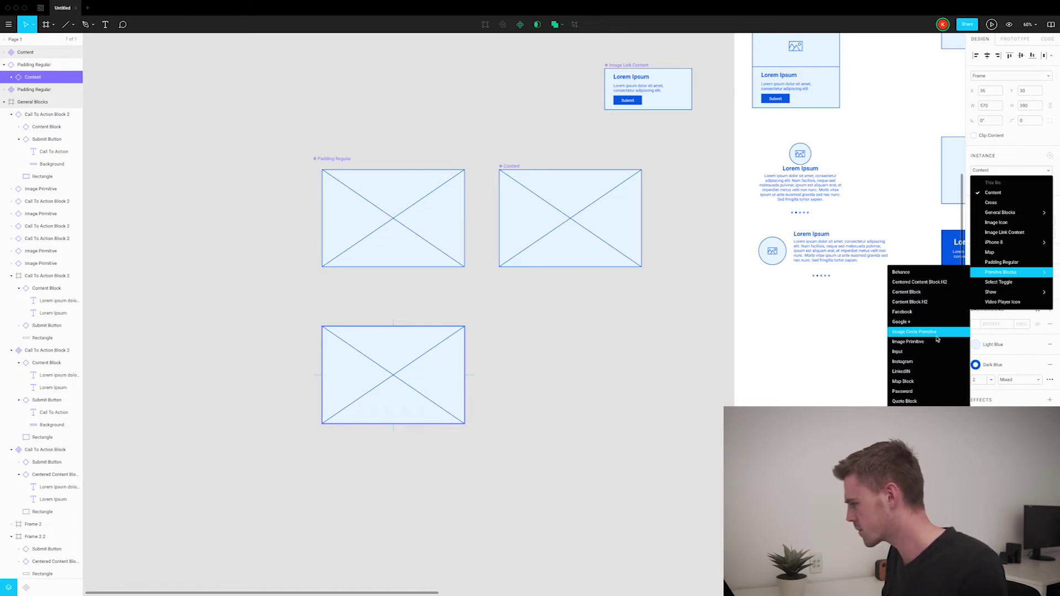
click(930, 292)
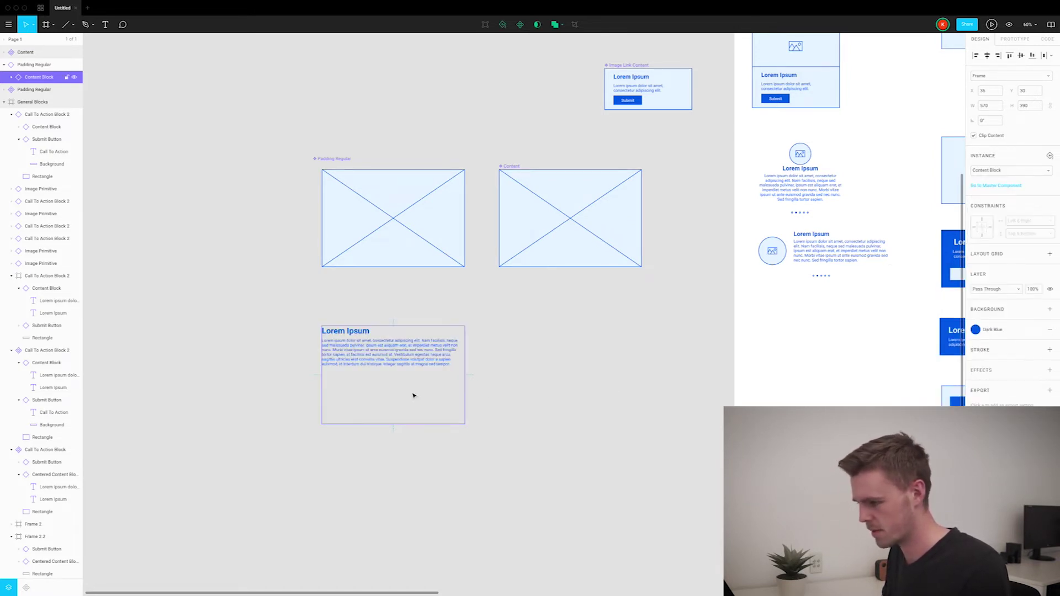
key(Escape)
scroll(366, 364, up, 3)
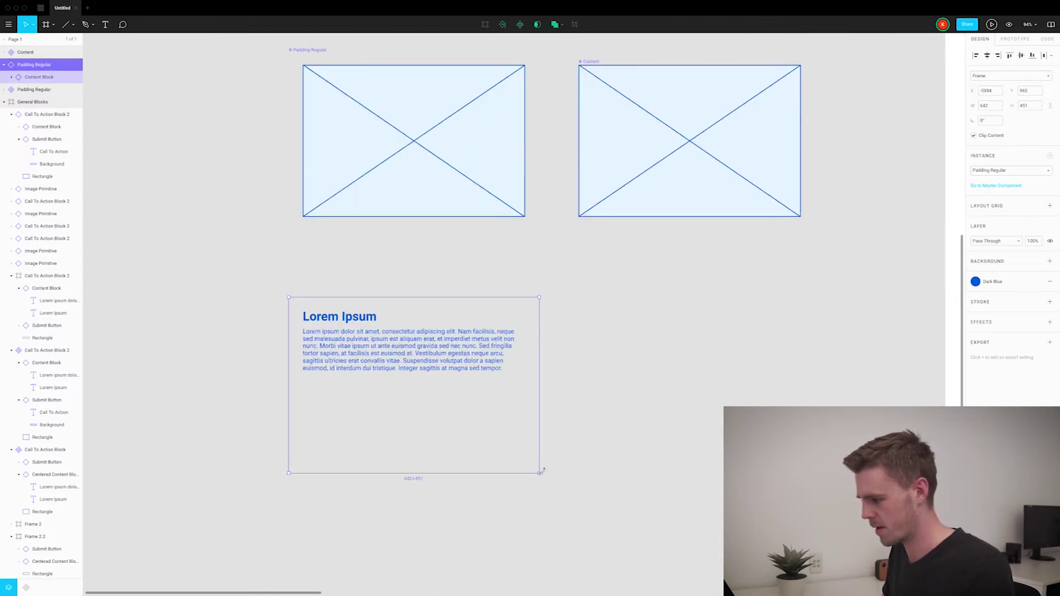
drag(539, 474, 525, 425)
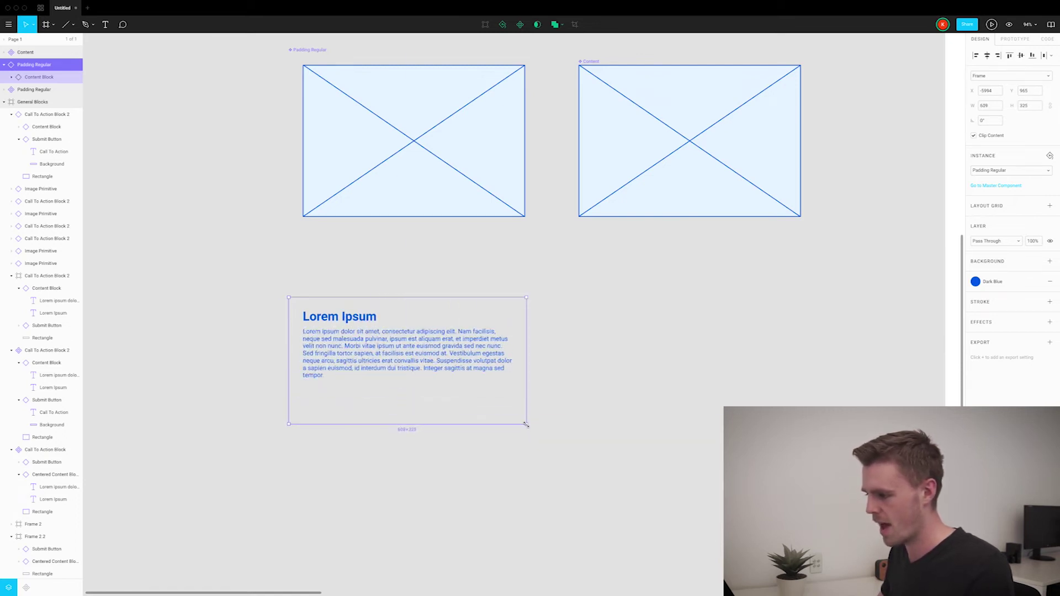
Step: Copy the text instance to the right and below, then test the top placeholder's width
drag(394, 362, 649, 363)
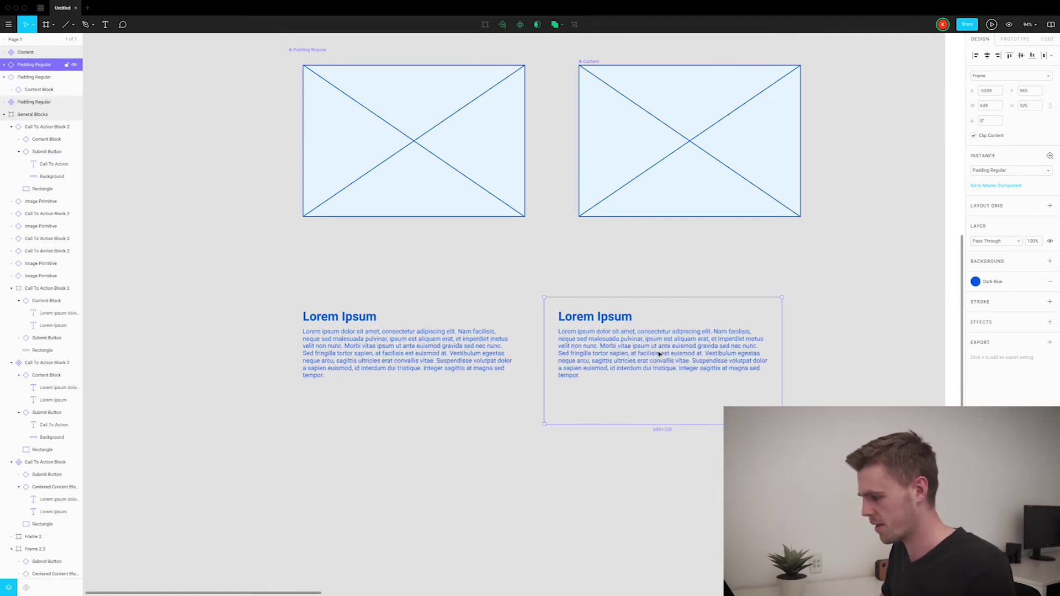
drag(630, 404, 407, 480)
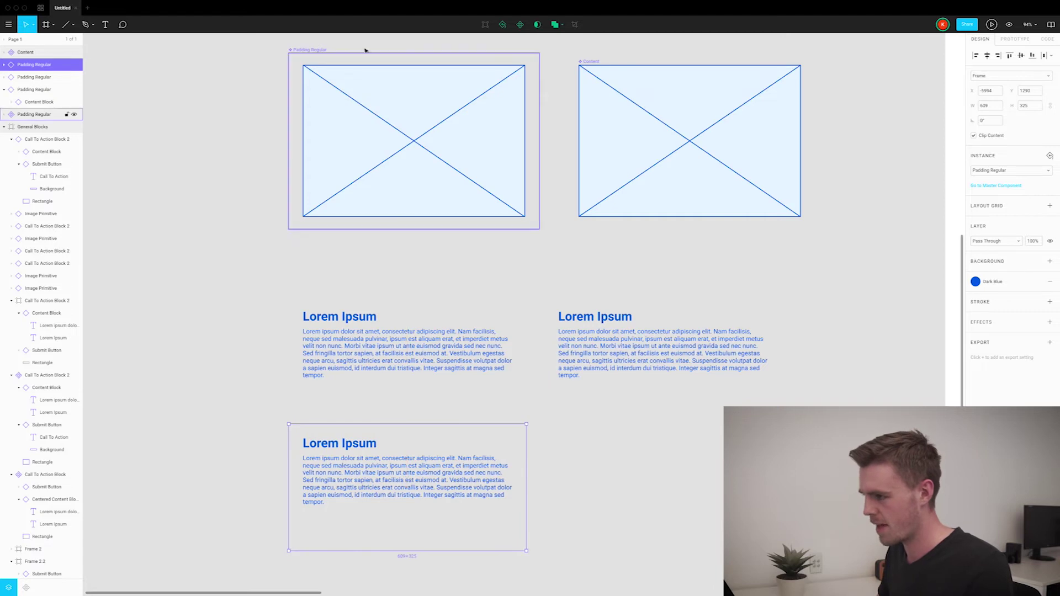
double_click(367, 83)
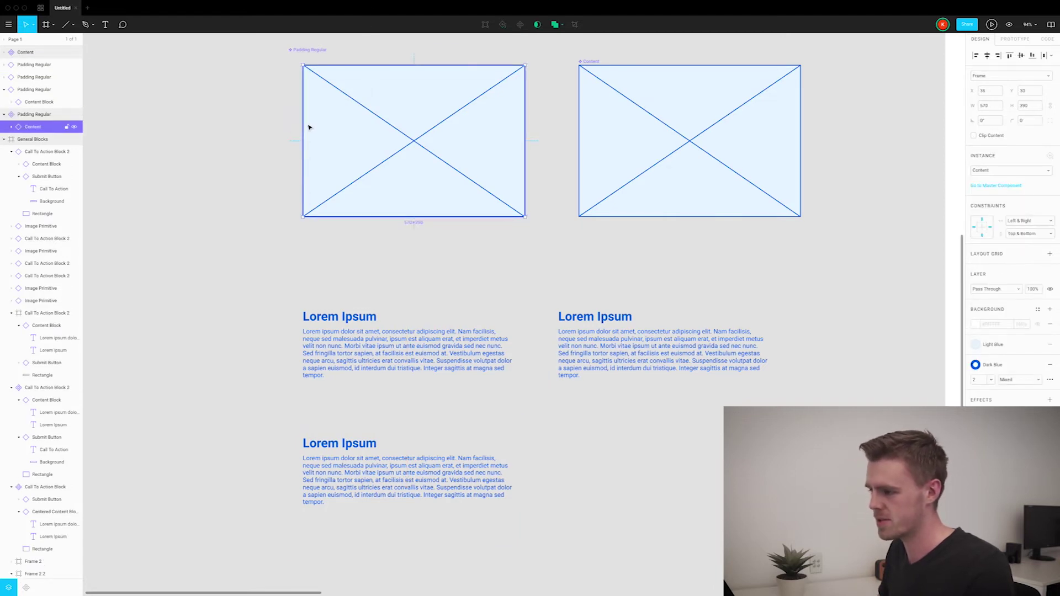
mouse_move(304, 124)
mouse_down()
mouse_move(342, 121)
mouse_move(303, 119)
mouse_up()
Step: Test resizing the first Lorem Ipsum card and the video card, undoing the change
click(225, 124)
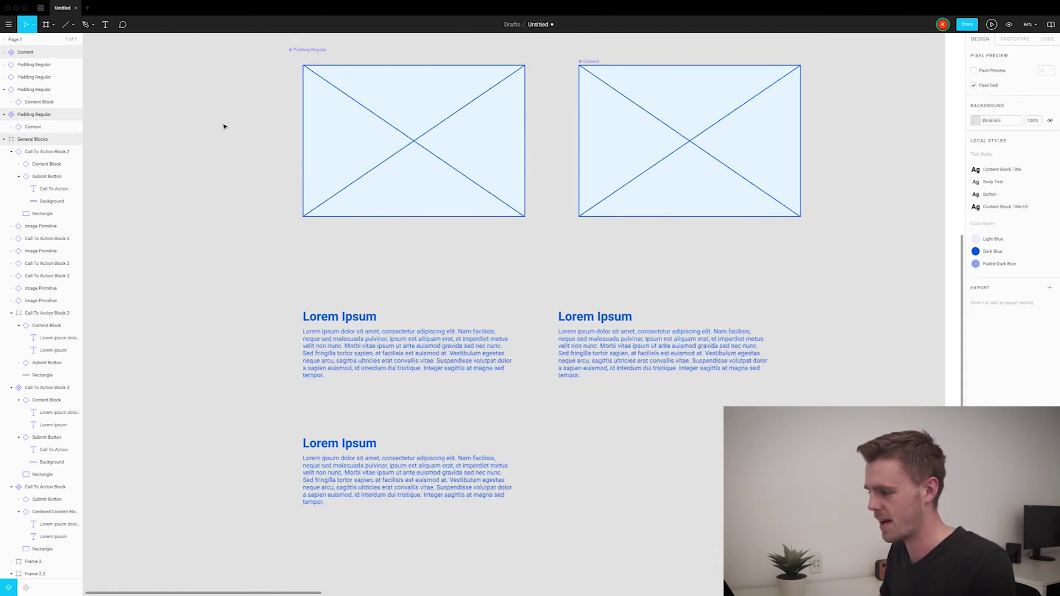
scroll(225, 147, down, 1)
scroll(224, 148, down, 1)
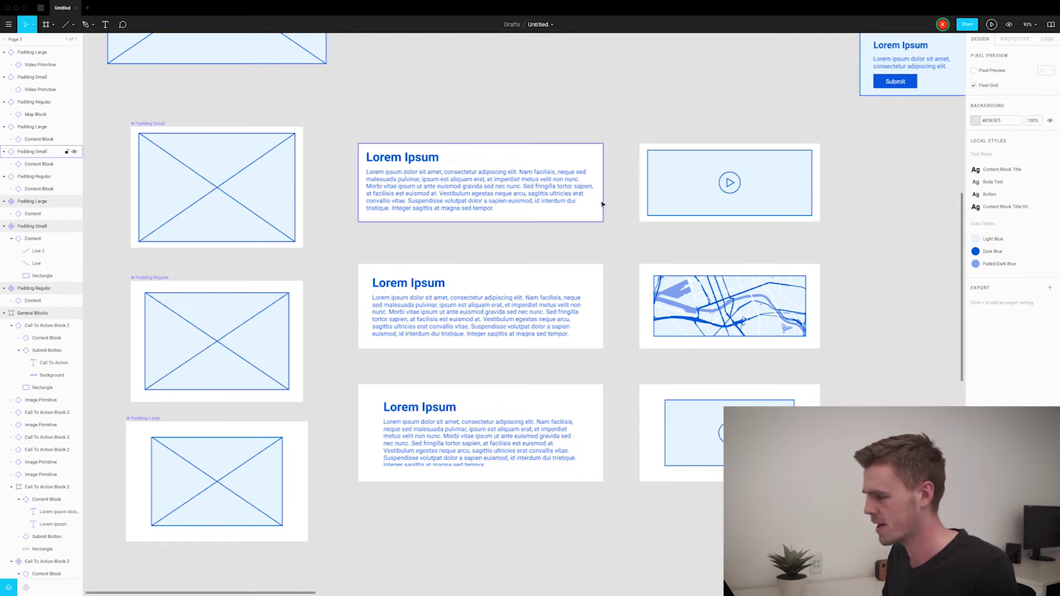
click(601, 182)
mouse_move(603, 182)
mouse_down()
mouse_move(507, 182)
mouse_move(603, 182)
mouse_up()
click(820, 180)
mouse_move(822, 180)
mouse_down()
mouse_move(773, 182)
mouse_move(822, 182)
mouse_up()
key(ctrl+z)
Step: Test stretching the map card and the small-padding card's inner placeholder
click(817, 313)
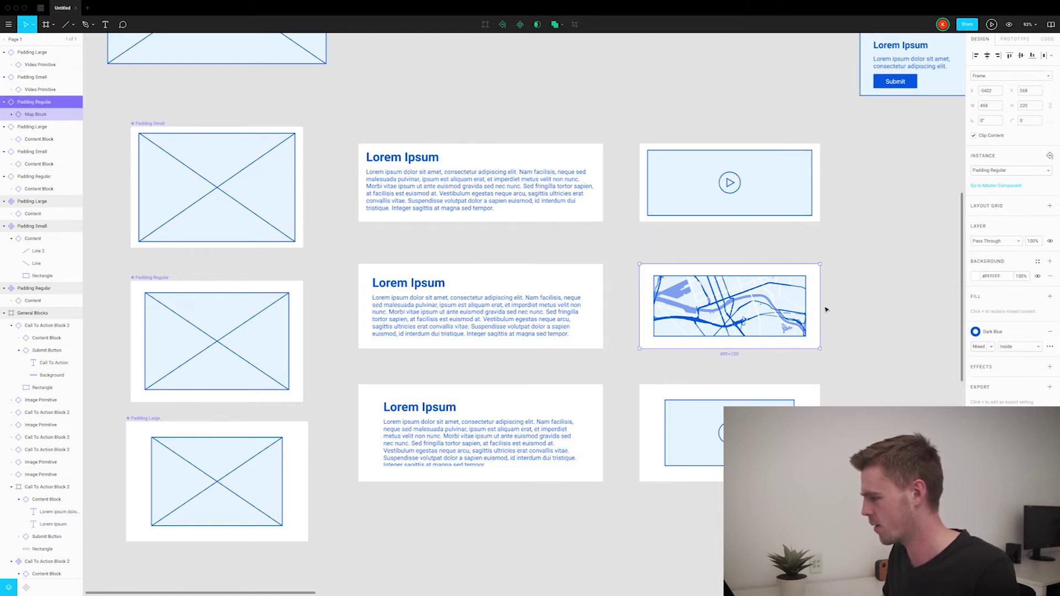
mouse_move(815, 307)
mouse_down()
mouse_move(839, 296)
mouse_move(820, 298)
mouse_up()
click(902, 280)
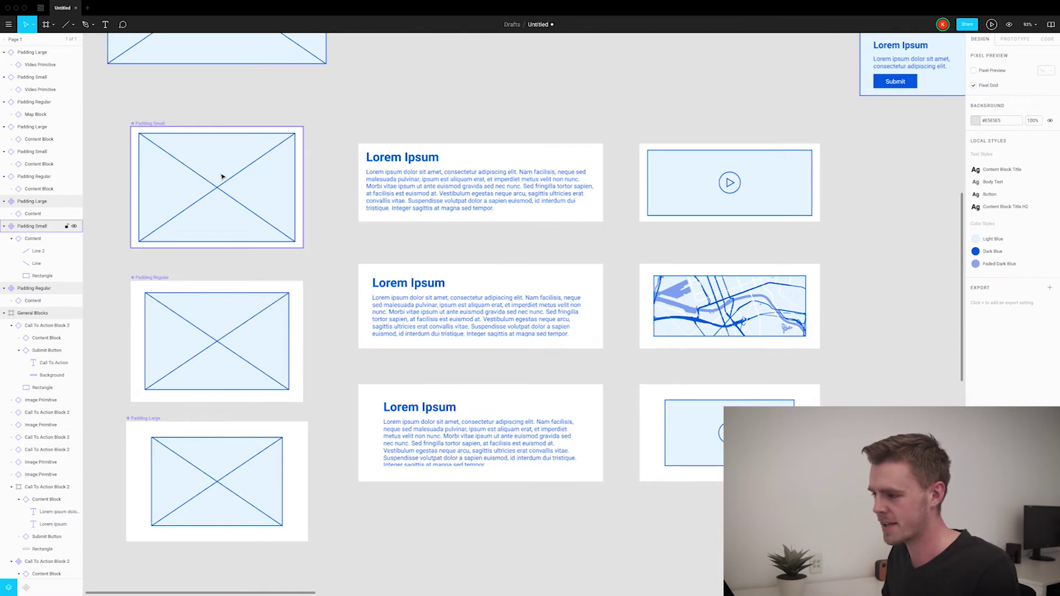
double_click(243, 175)
mouse_move(294, 175)
mouse_down()
mouse_move(270, 173)
mouse_move(292, 175)
mouse_up()
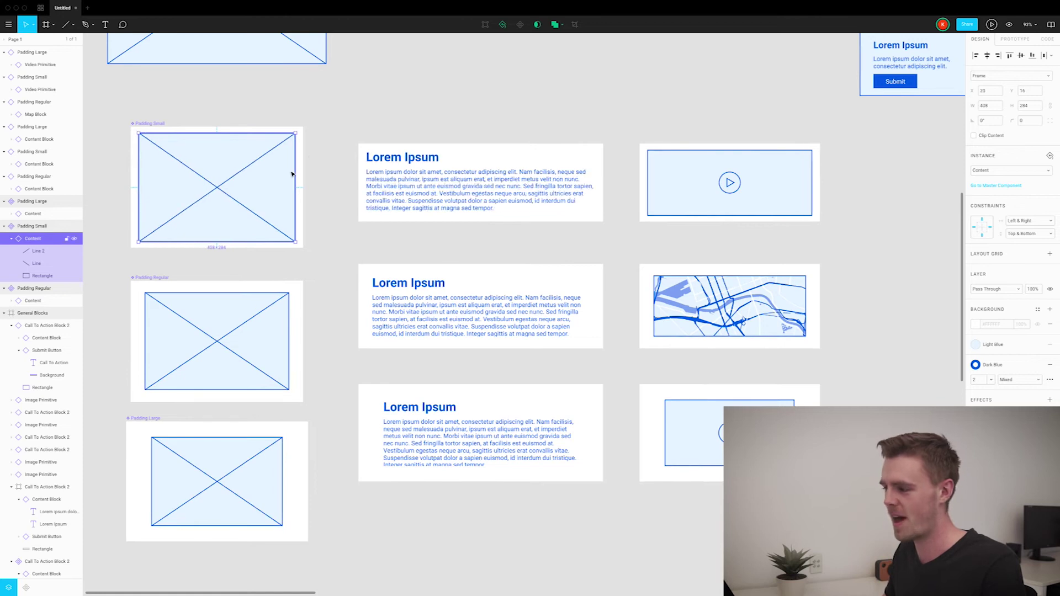
click(422, 102)
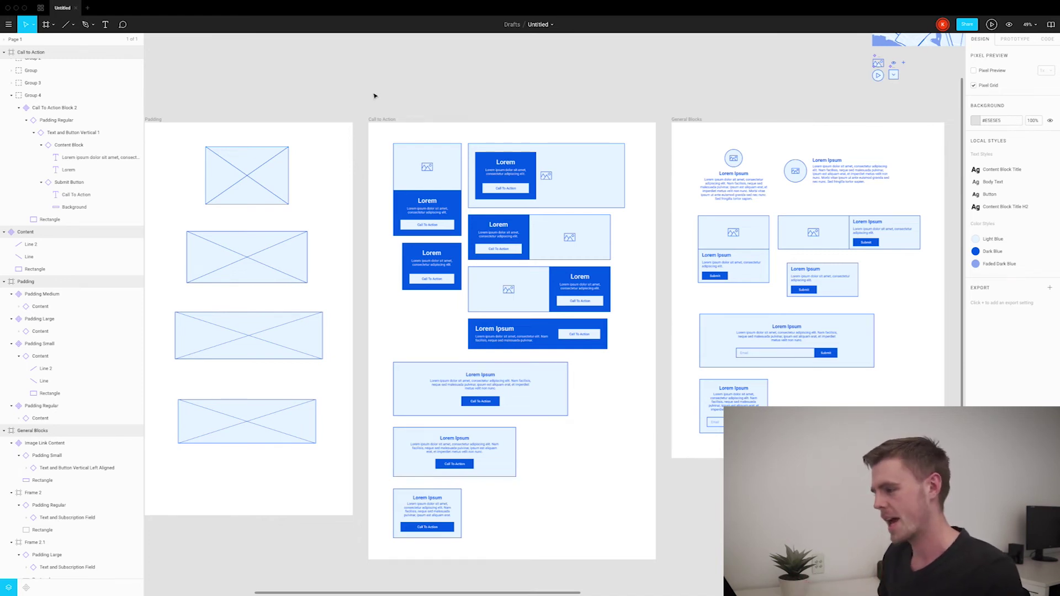
Step: Select the second Padding board placeholder and test narrowing its inner Content
click(273, 262)
double_click(302, 257)
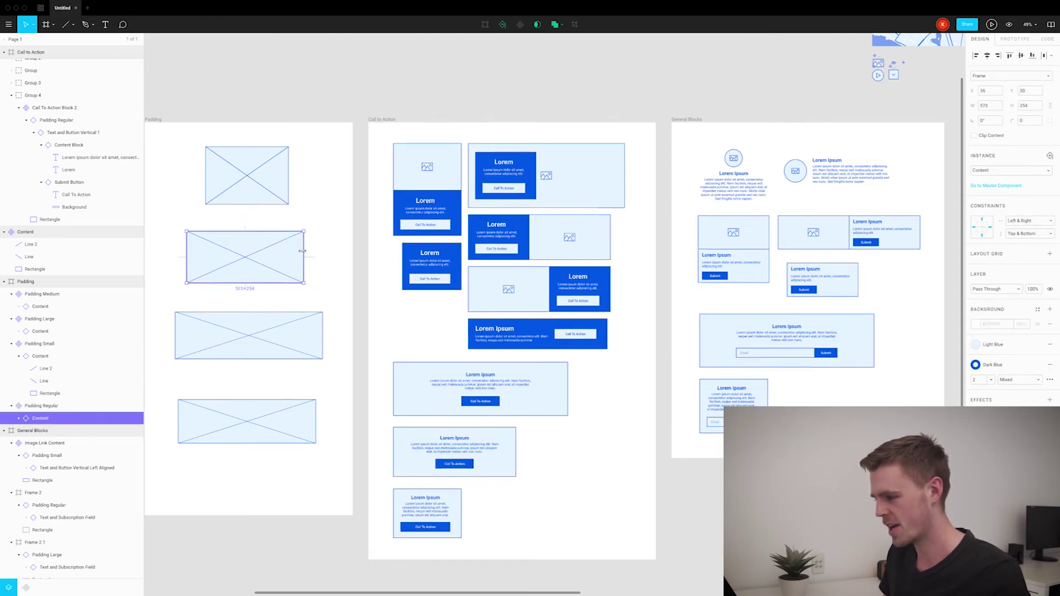
mouse_move(307, 251)
mouse_down()
mouse_move(298, 251)
mouse_move(312, 251)
mouse_move(300, 250)
mouse_move(307, 234)
mouse_up()
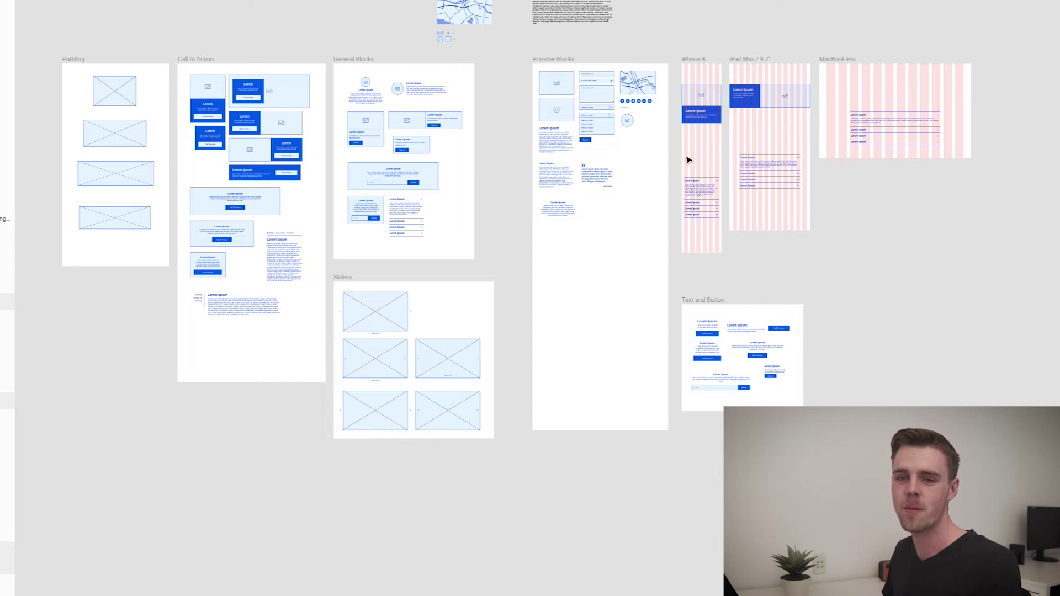
Step: Alt-drag the white Padding frame down and left to duplicate its placeholder column
scroll(687, 160, down, 2)
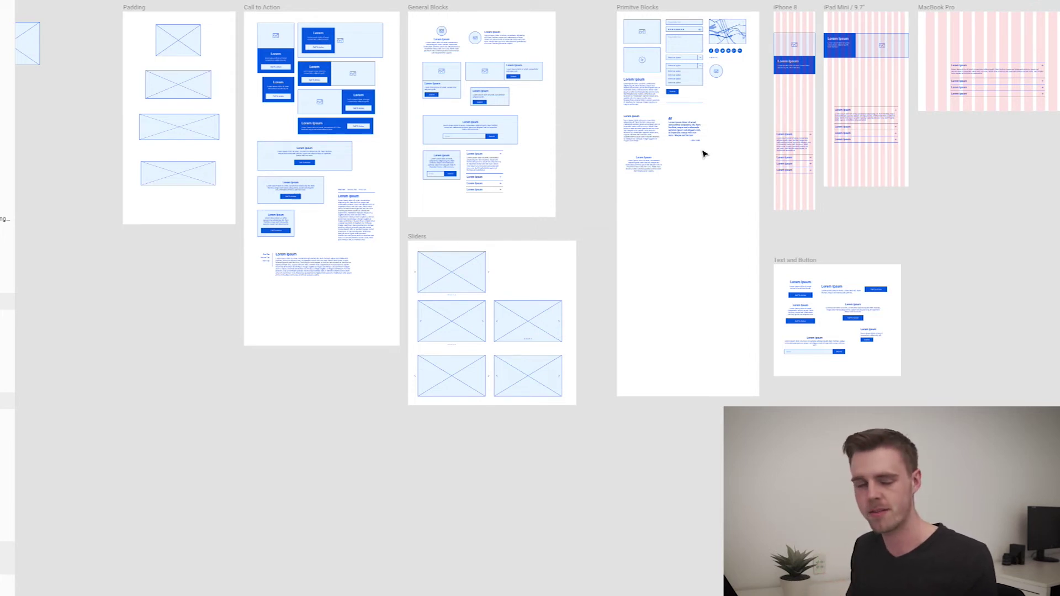
scroll(510, 16, up, 5)
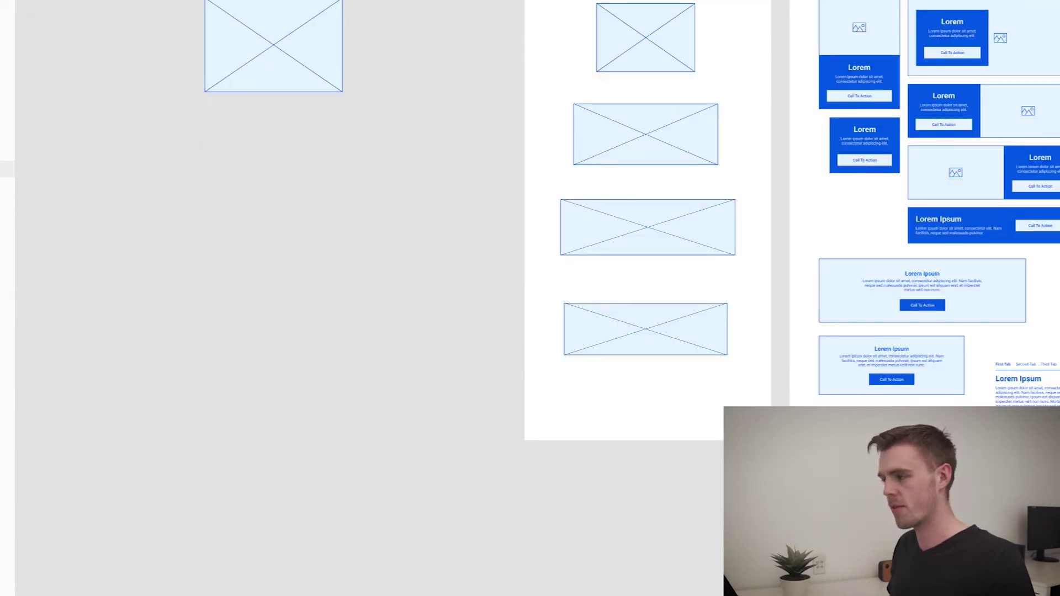
click(635, 398)
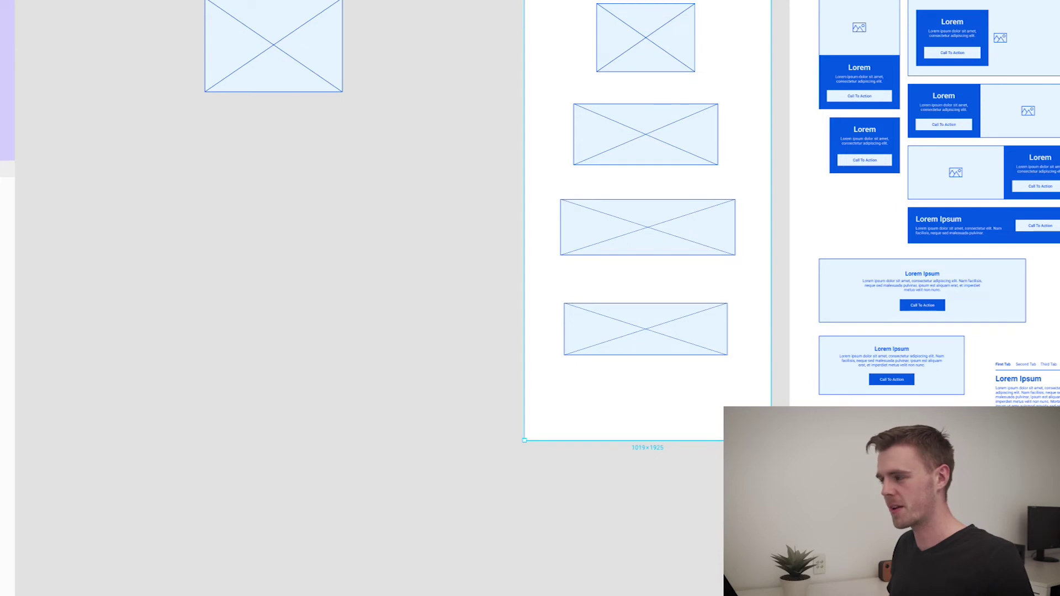
drag(546, 1, 207, 150)
scroll(265, 163, up, 10)
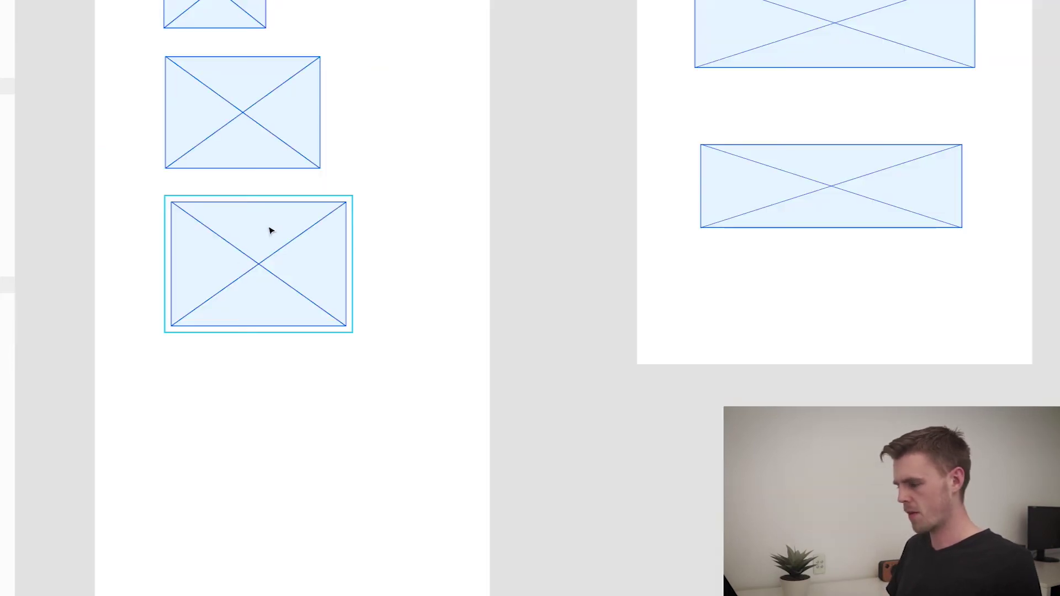
Step: Alt-drag rectangle copies into three side-by-side pairs with small, regular and large gutters
drag(267, 230, 399, 372)
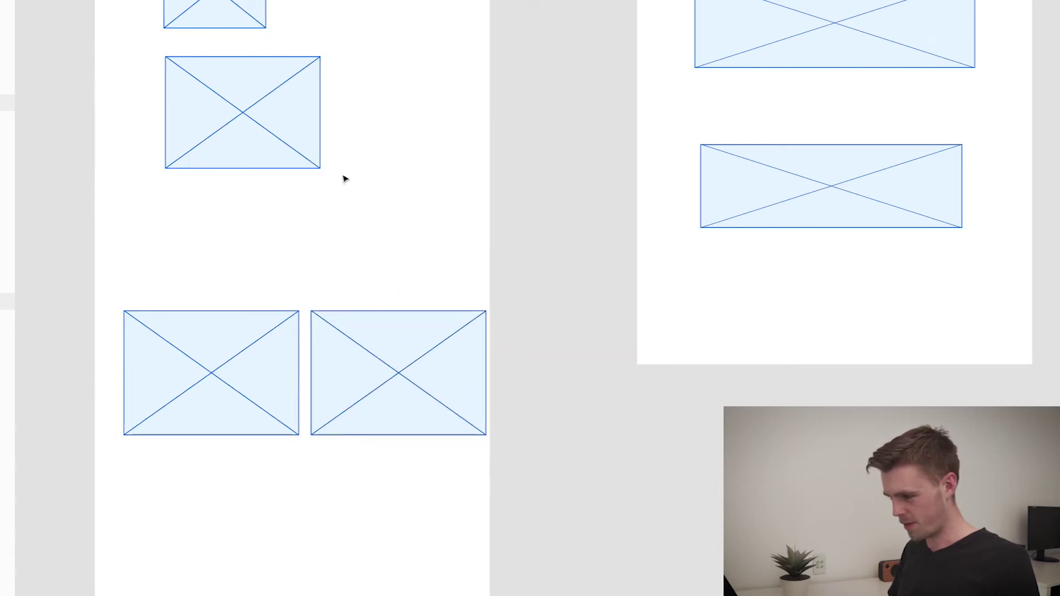
drag(291, 106, 394, 225)
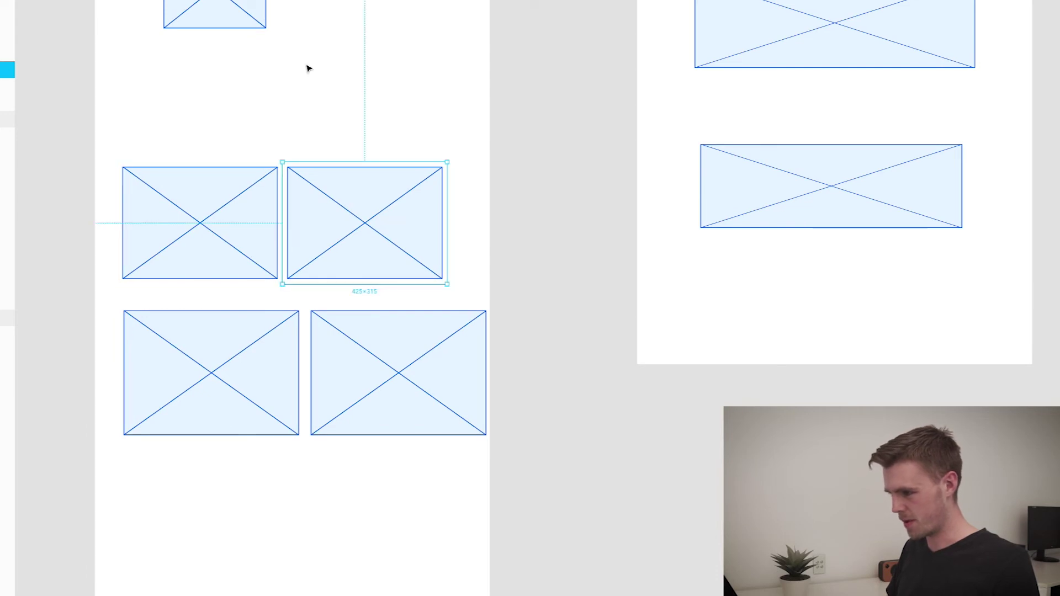
drag(218, 6, 295, 111)
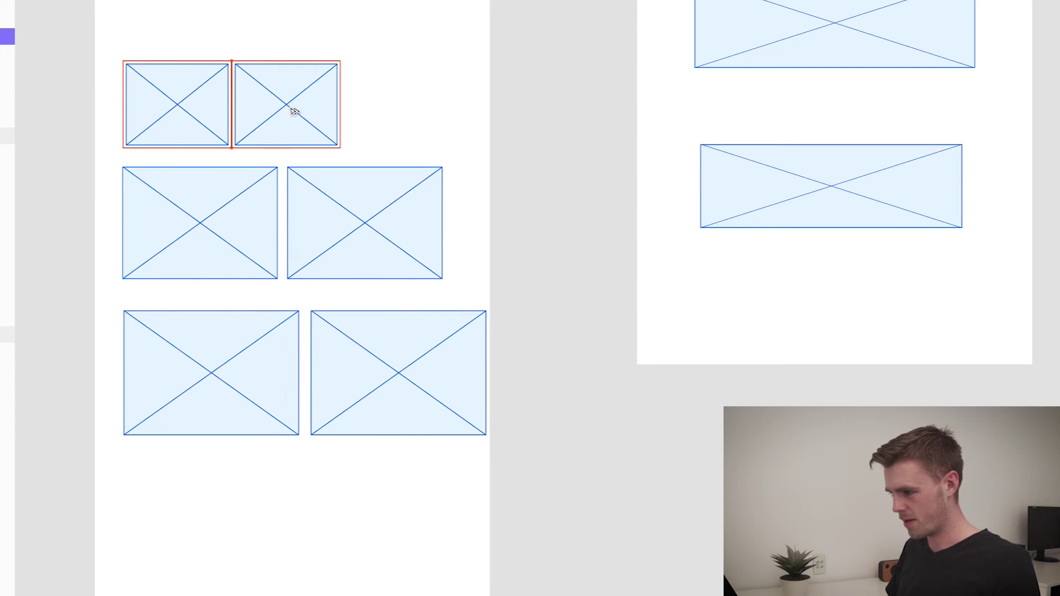
Step: Try narrowing the first small rectangle's width, undo it, then zoom out
click(99, 71)
scroll(111, 77, up, 6)
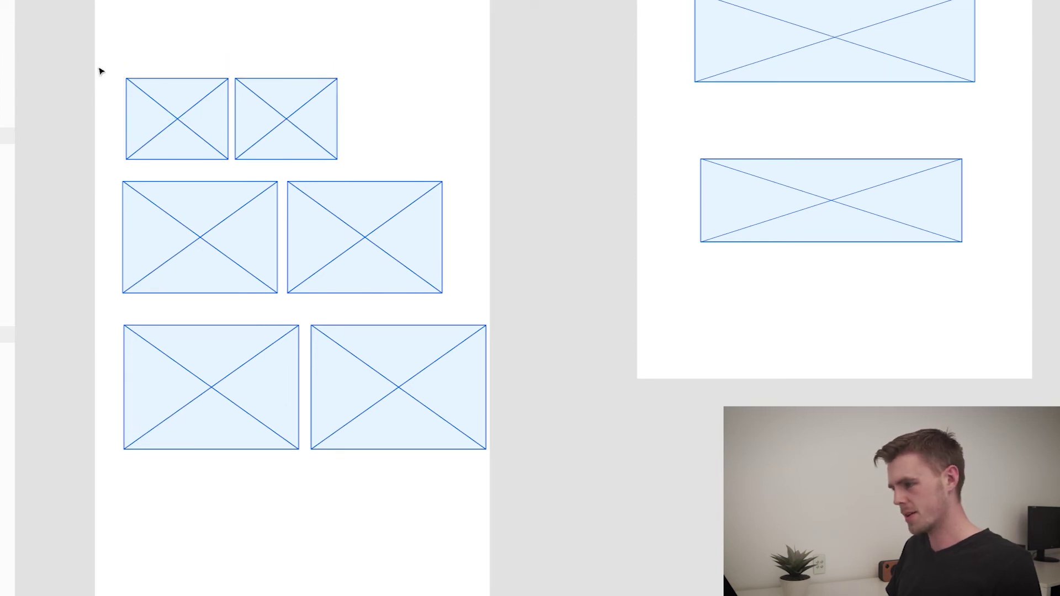
scroll(383, 180, down, 1)
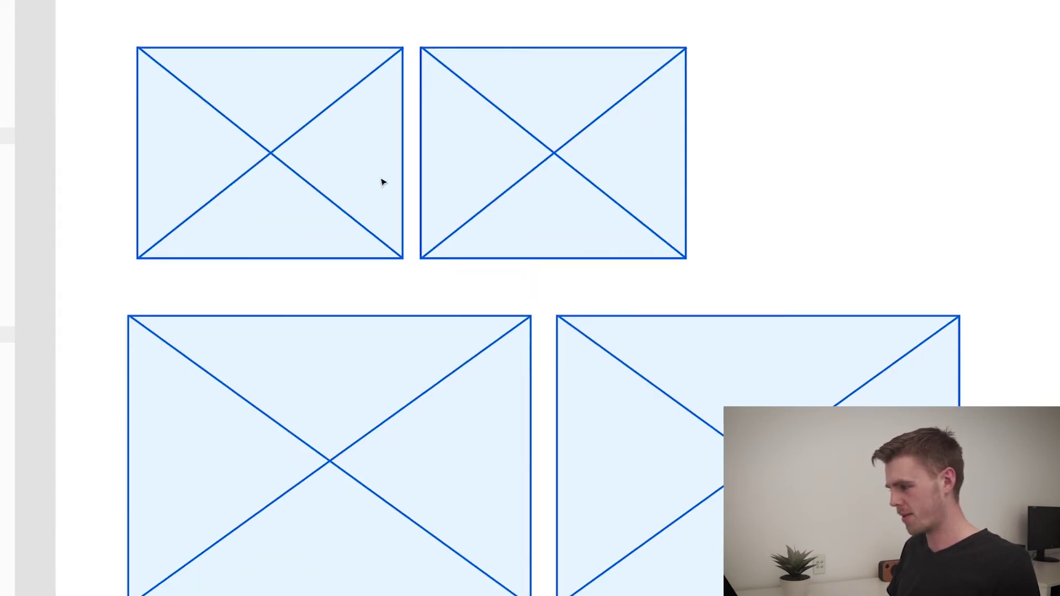
click(323, 126)
drag(403, 129, 383, 129)
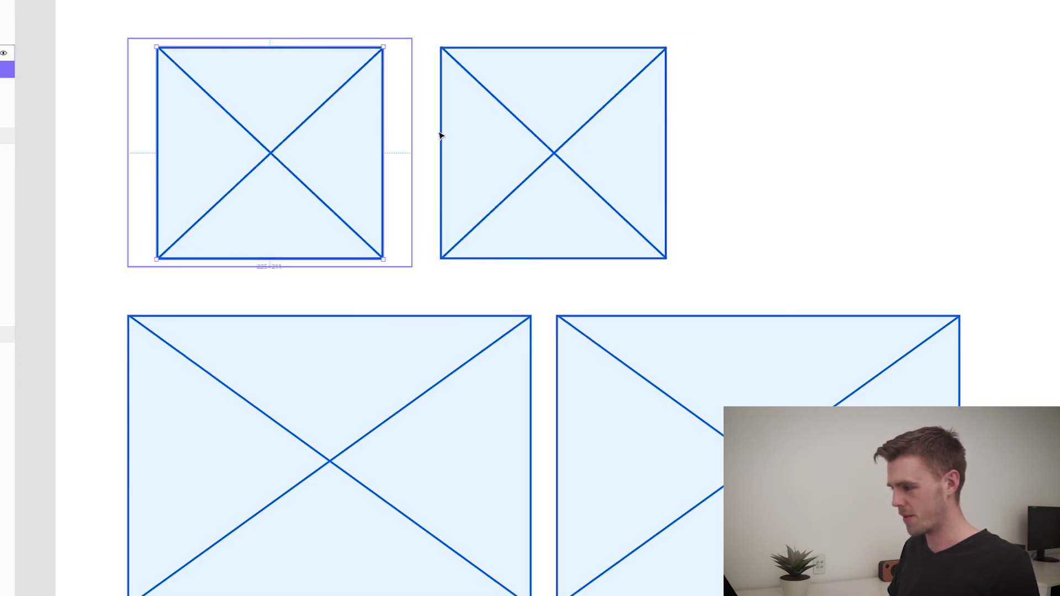
key(ctrl+z)
scroll(166, 94, down, 1)
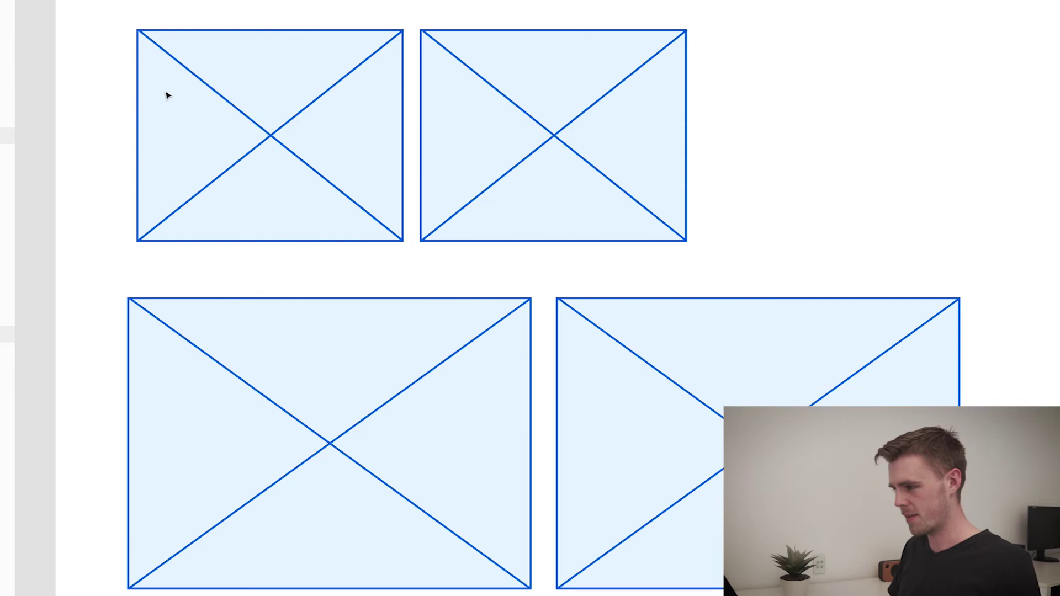
scroll(401, 347, down, 5)
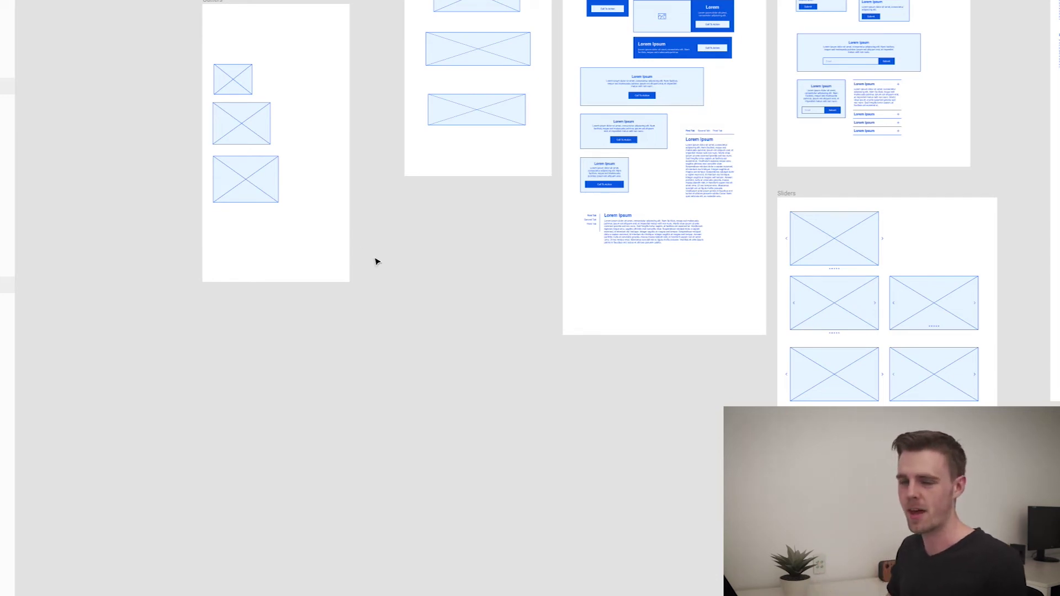
Step: Place a rectangle into a new grid layout and review the two-, three- and four-column layouts
click(236, 165)
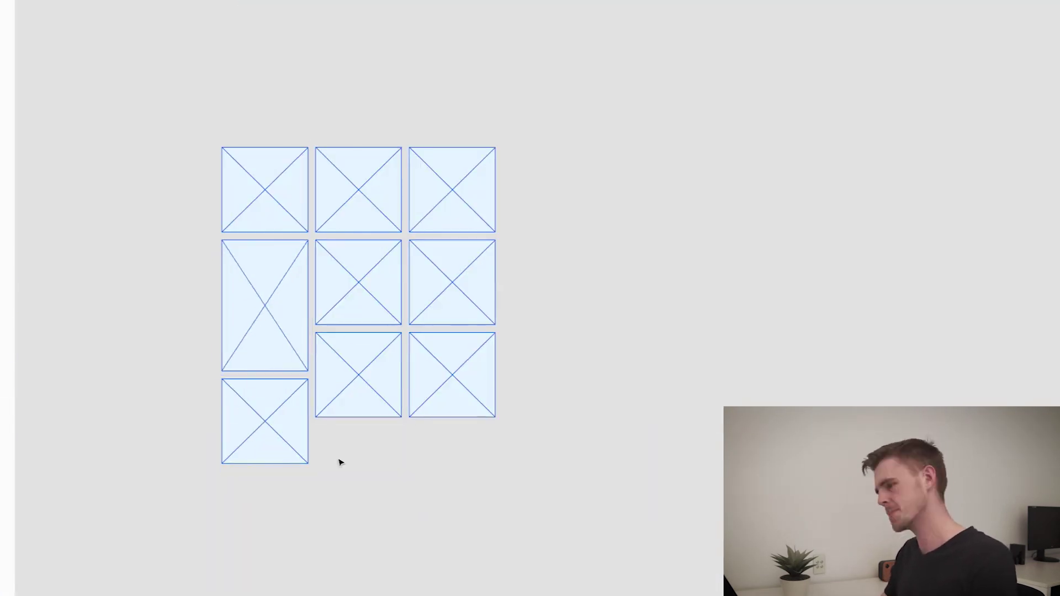
drag(339, 462, 372, 398)
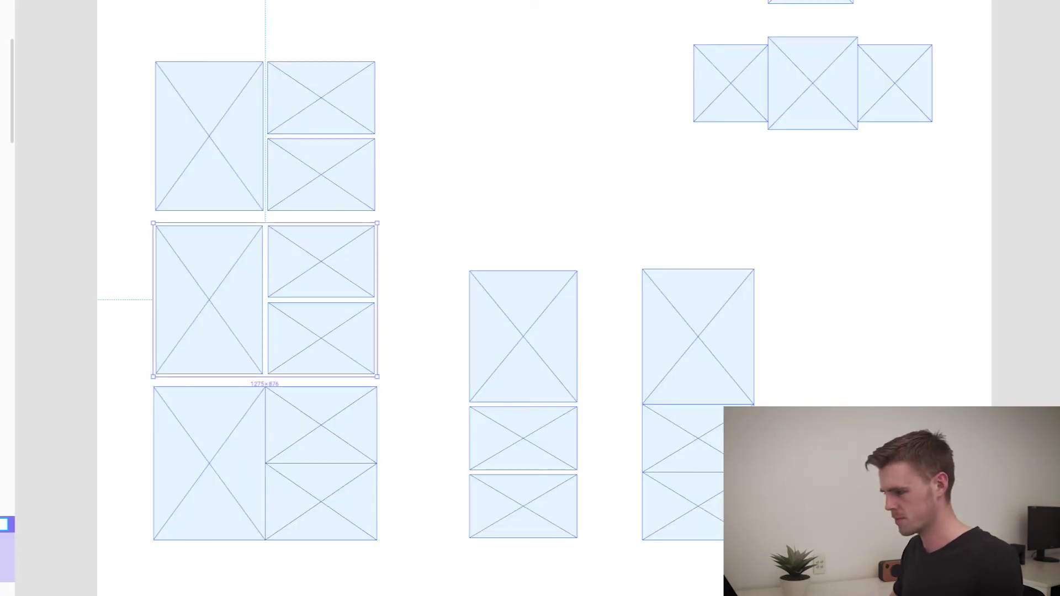
click(562, 539)
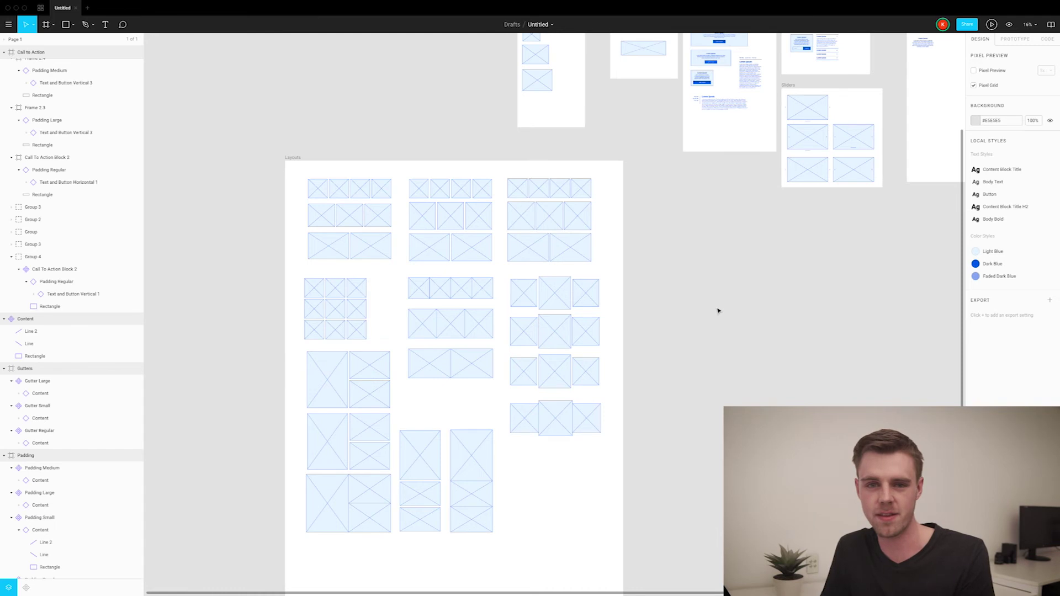
scroll(637, 286, down, 3)
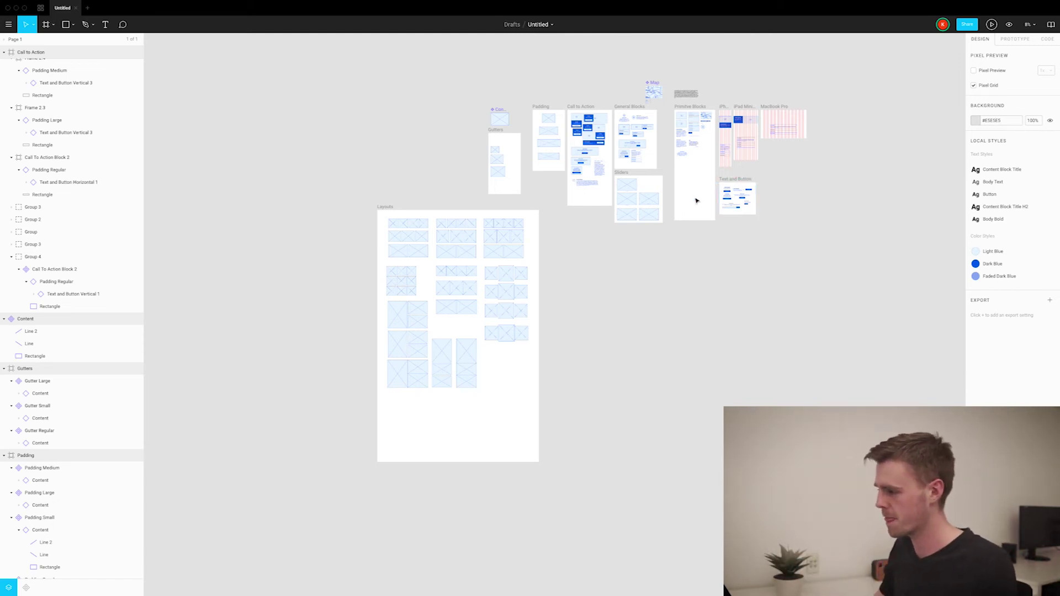
scroll(695, 201, up, 2)
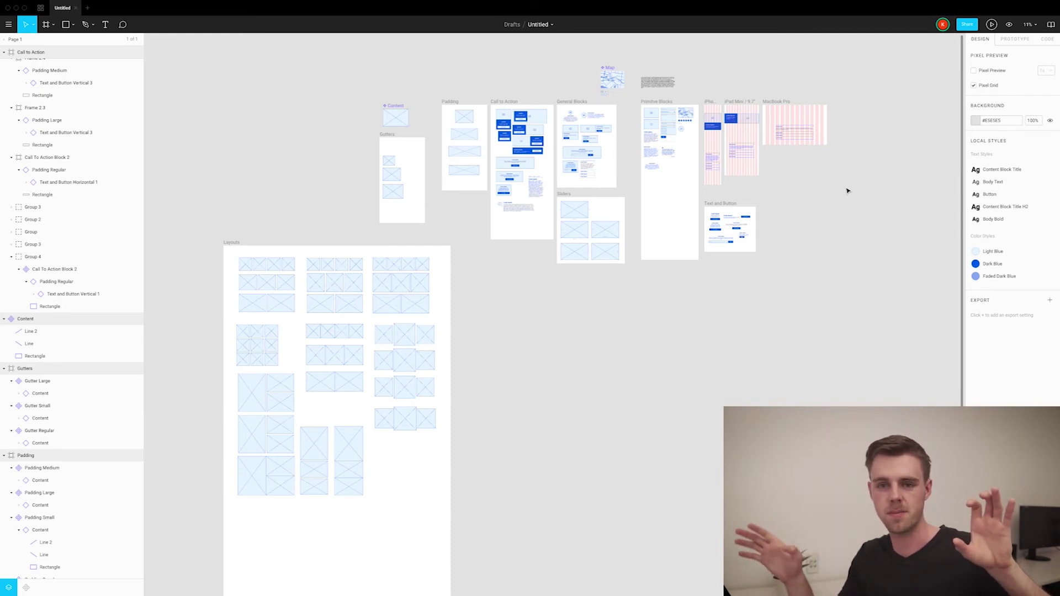
Step: Paste the 2 Column Large Gutter layout into the MacBook Pro frame
scroll(516, 287, up, 5)
click(517, 287)
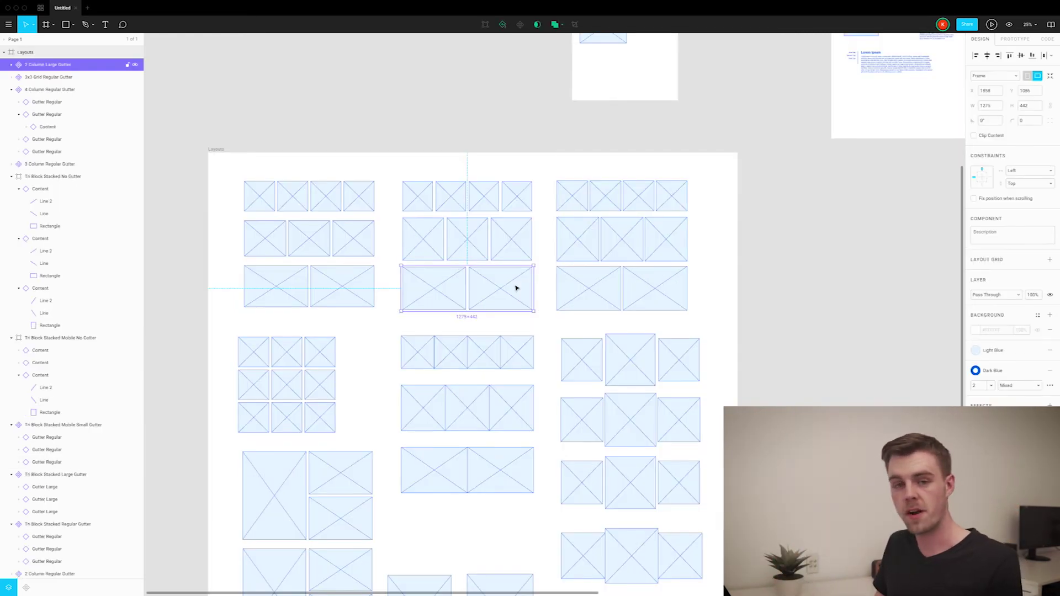
scroll(421, 291, down, 8)
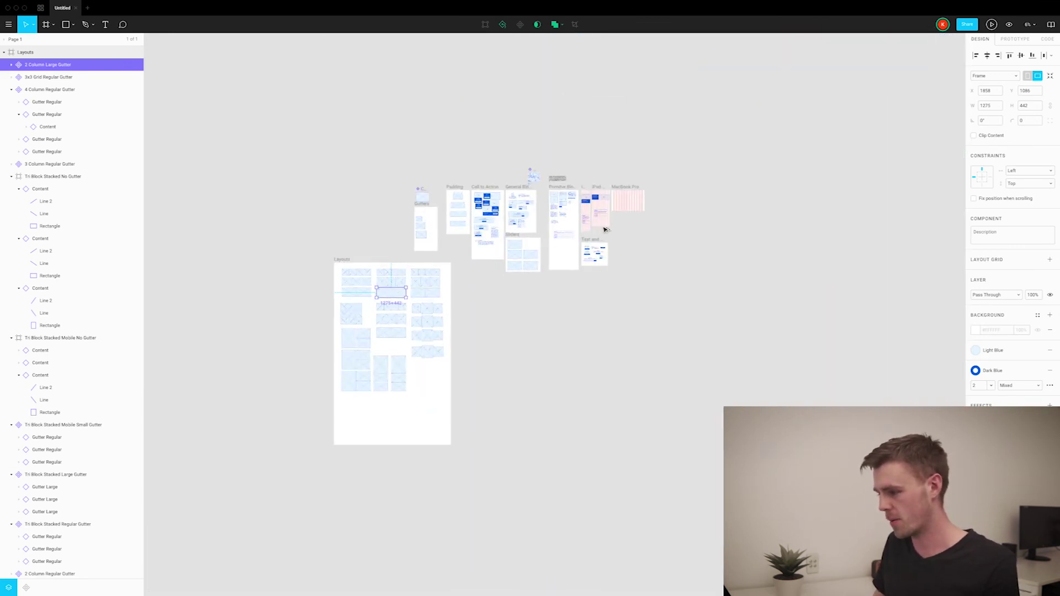
click(639, 190)
key(ctrl+v)
key(shift+2)
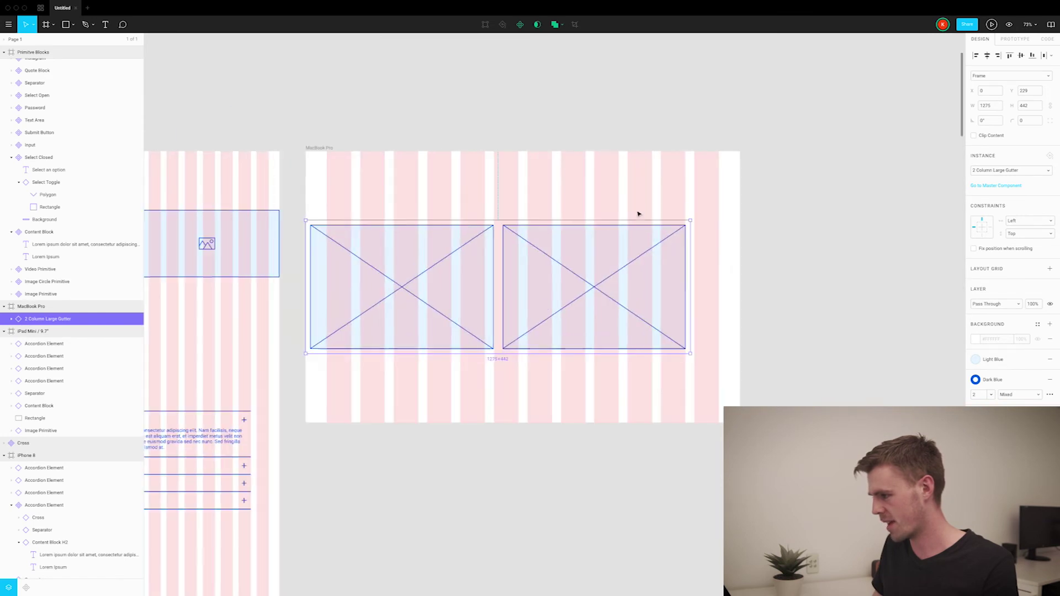
Step: Move the layout up and shrink it about its centre to 1107×310
drag(607, 276, 629, 254)
scroll(592, 247, up, 2)
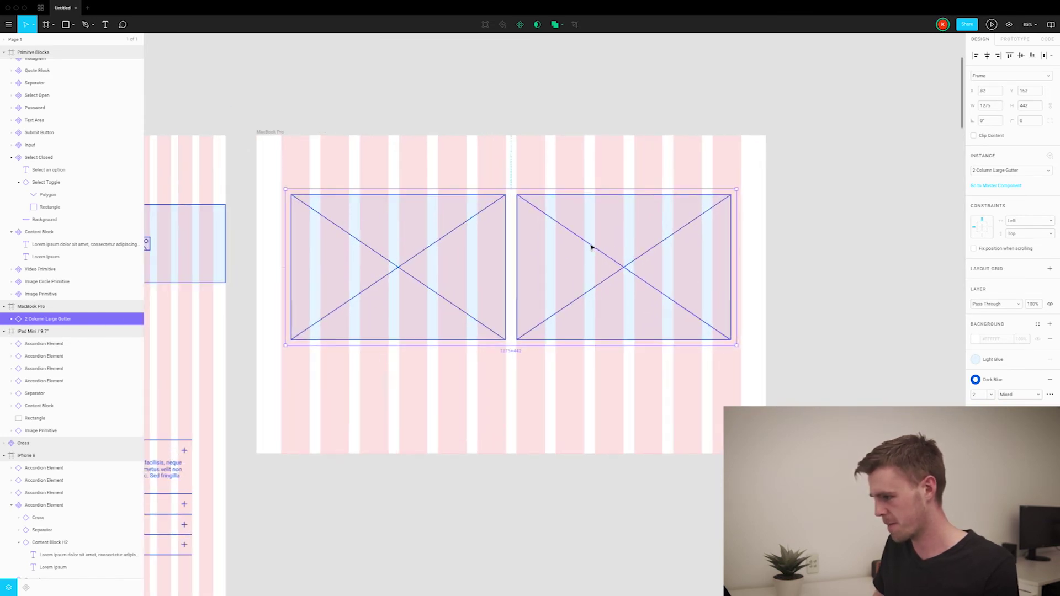
drag(283, 250, 316, 244)
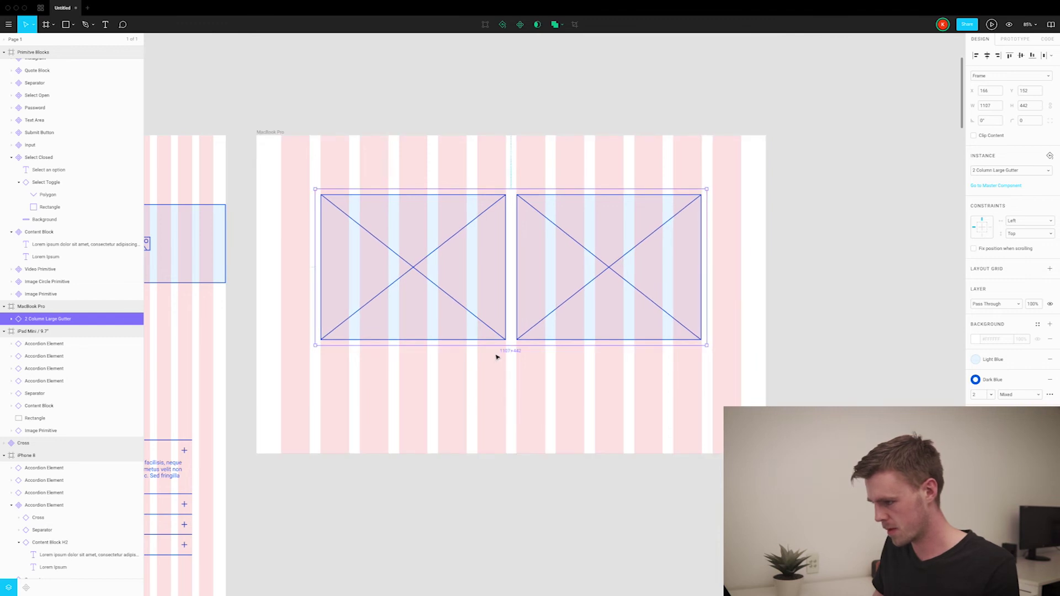
mouse_move(497, 343)
mouse_down()
mouse_move(500, 308)
mouse_move(502, 325)
mouse_up()
click(823, 299)
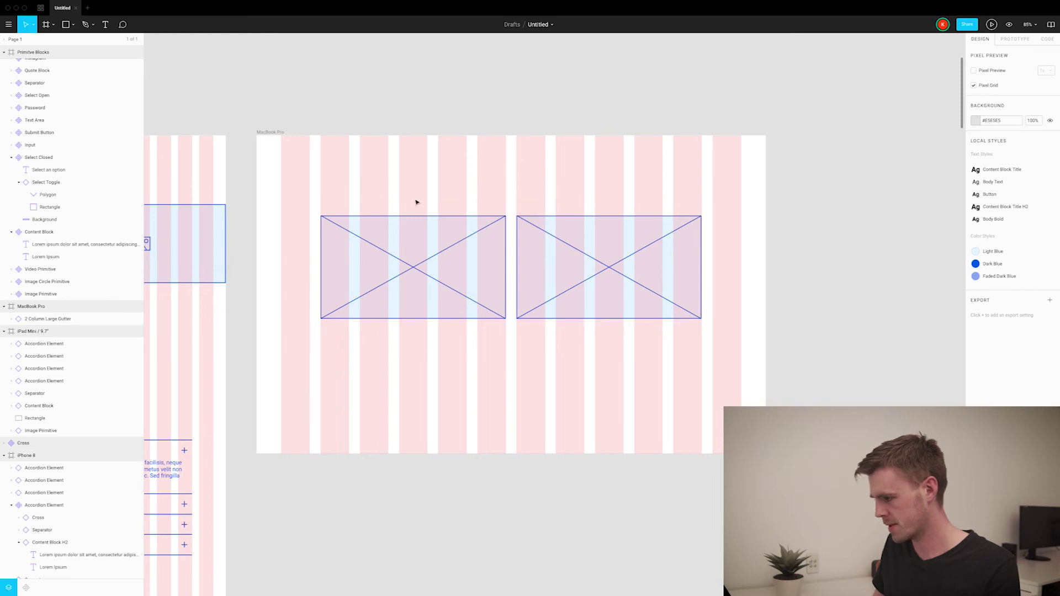
scroll(416, 203, up, 3)
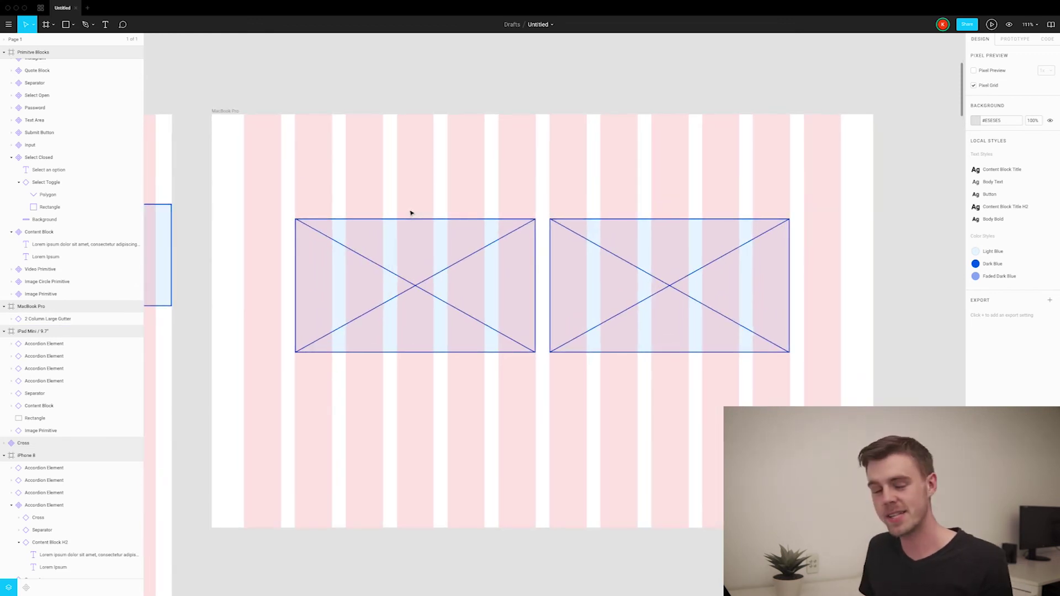
Step: Swap the left column's Content placeholder for Image Primitive
double_click(375, 265)
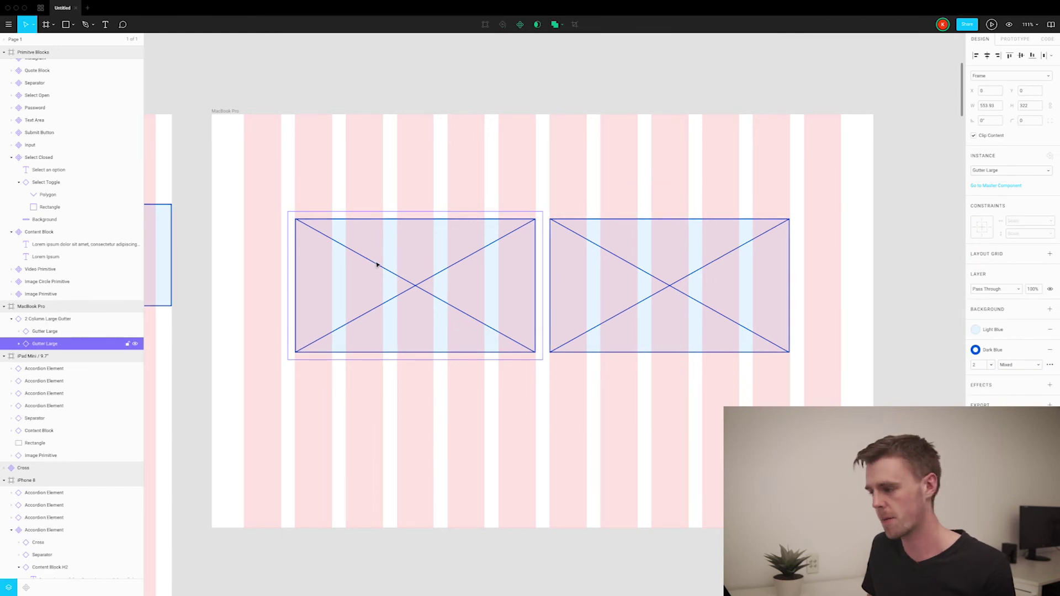
double_click(377, 265)
click(1029, 174)
click(929, 372)
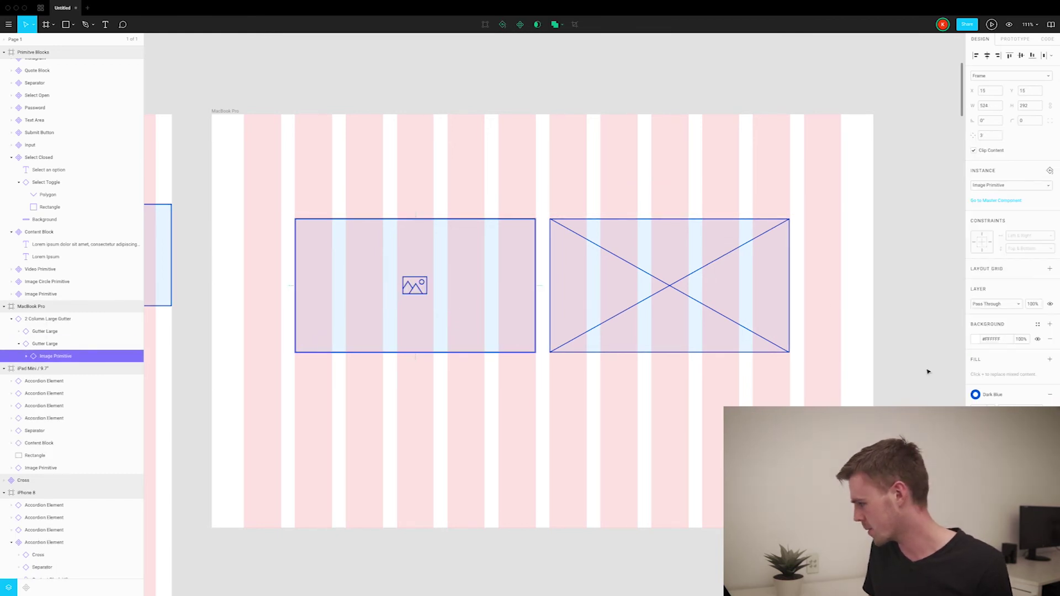
click(777, 139)
Step: Swap the right column to Padding Regular holding a Content Block
double_click(710, 271)
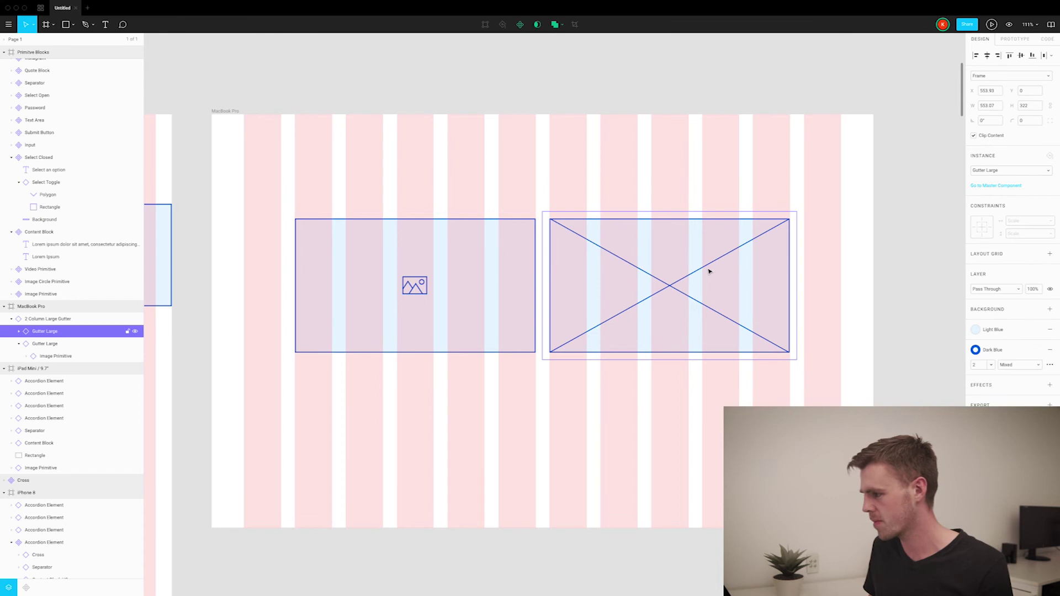
double_click(710, 271)
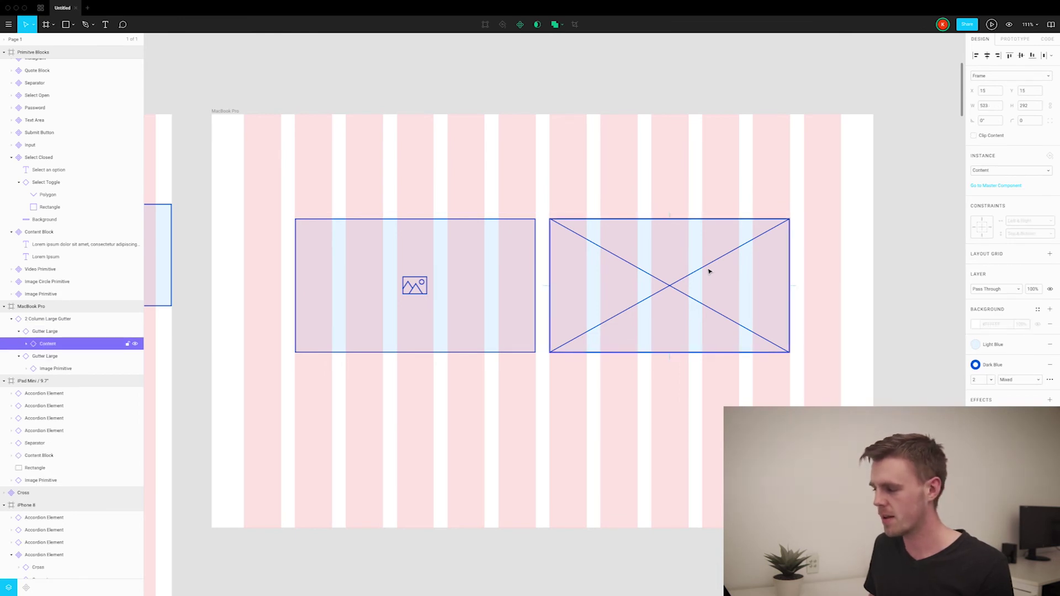
click(1028, 171)
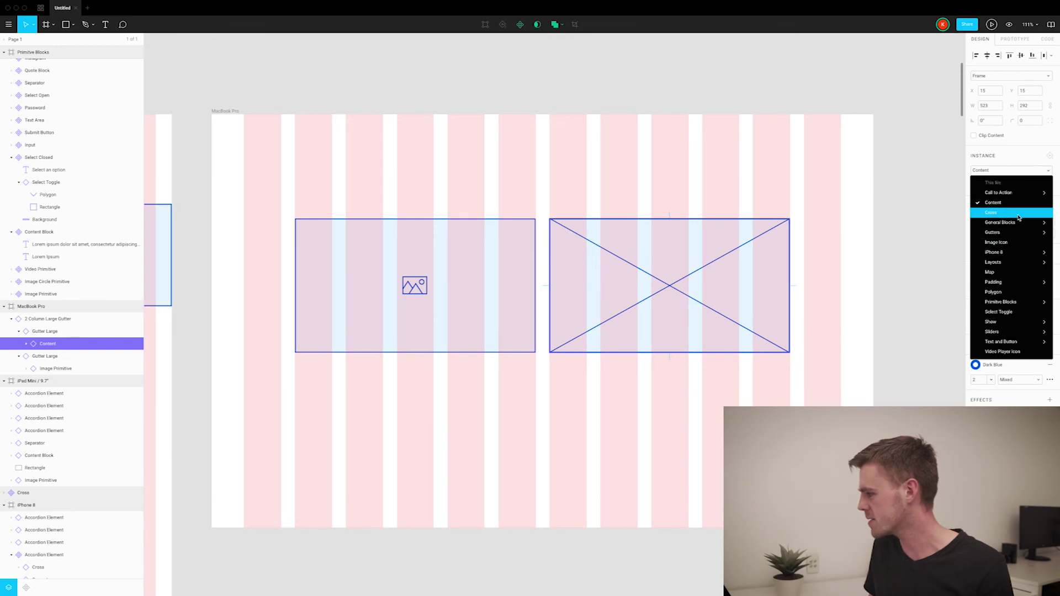
mouse_move(1014, 284)
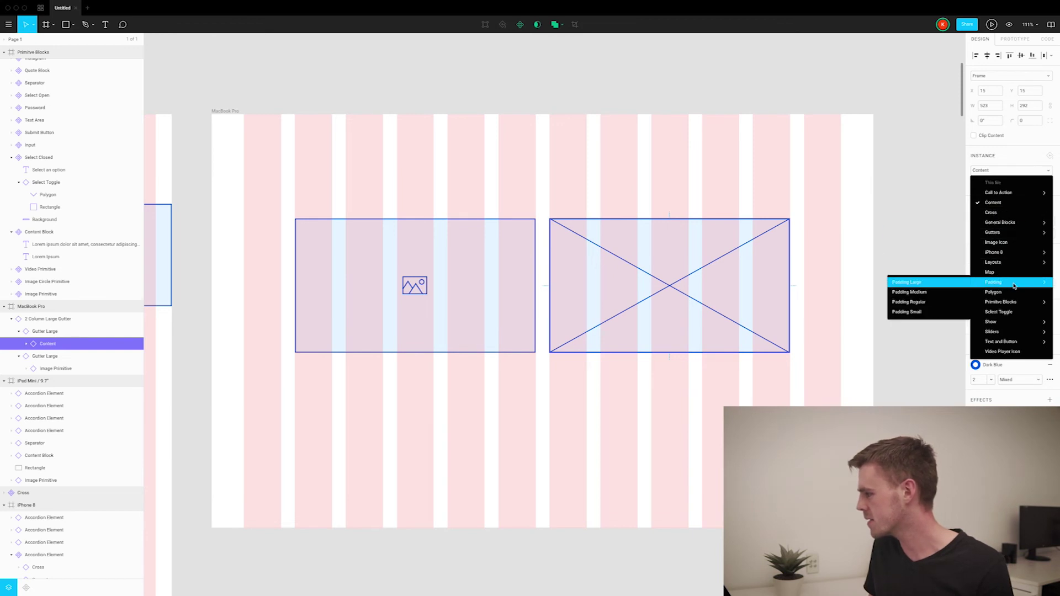
click(928, 304)
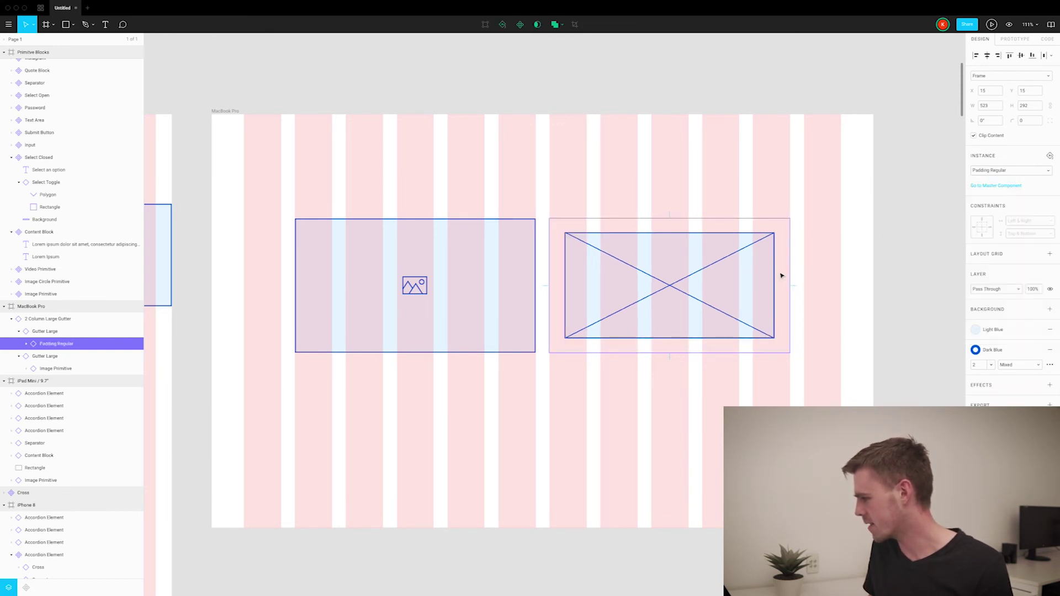
double_click(724, 267)
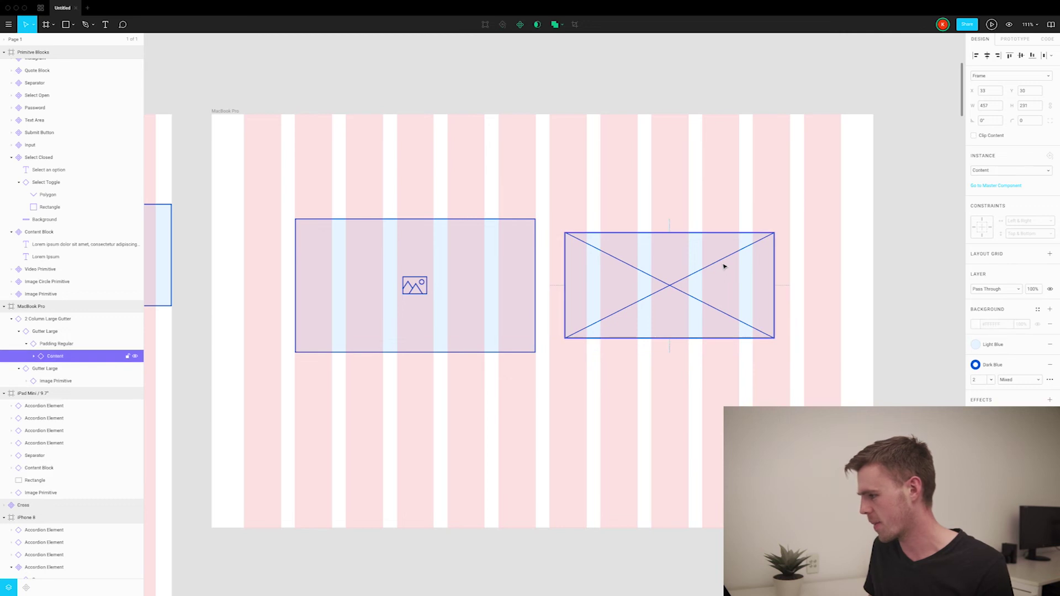
click(1024, 172)
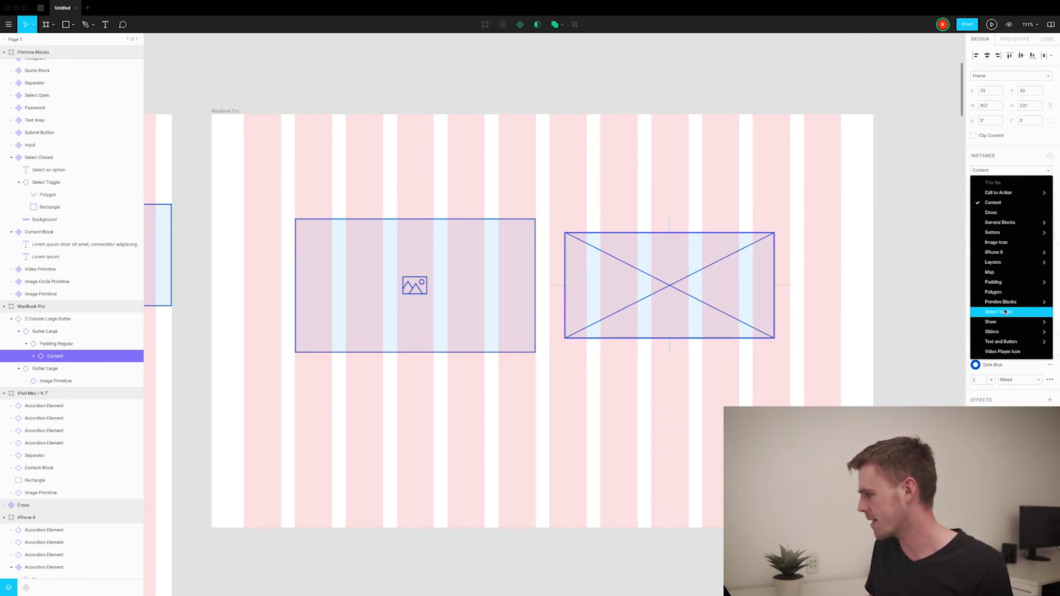
mouse_move(1018, 302)
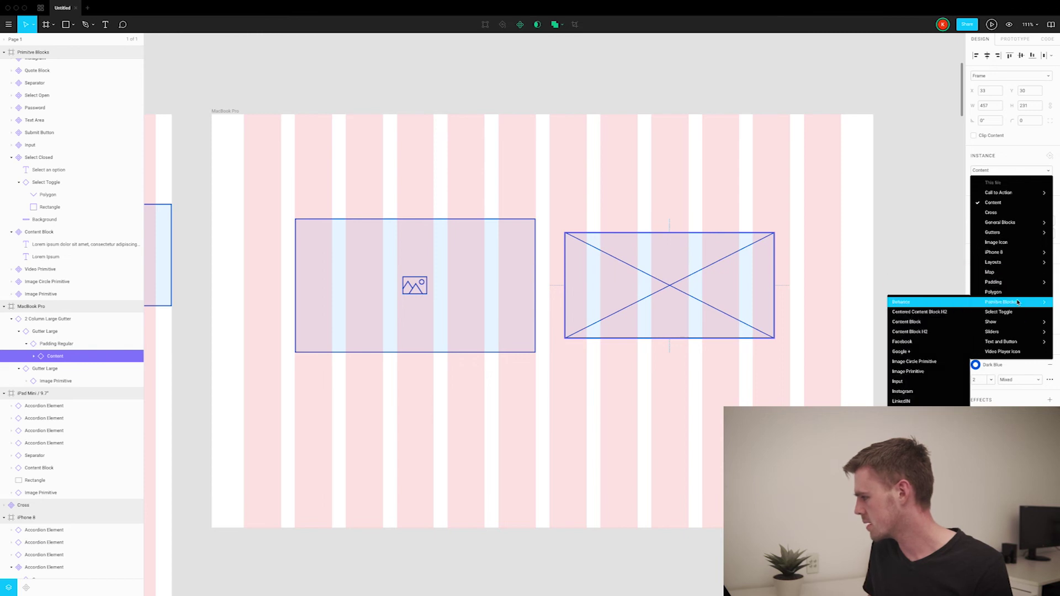
click(942, 321)
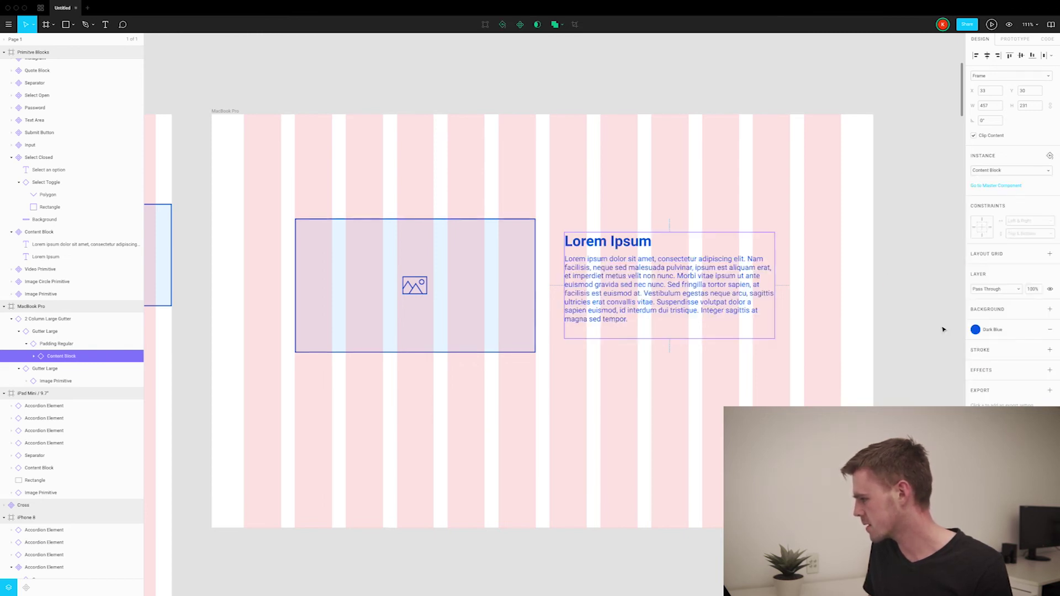
click(884, 246)
Step: Resize the 2 Column Large Gutter layout to 891×311
click(512, 311)
drag(525, 360, 527, 349)
click(759, 152)
key(shift+1)
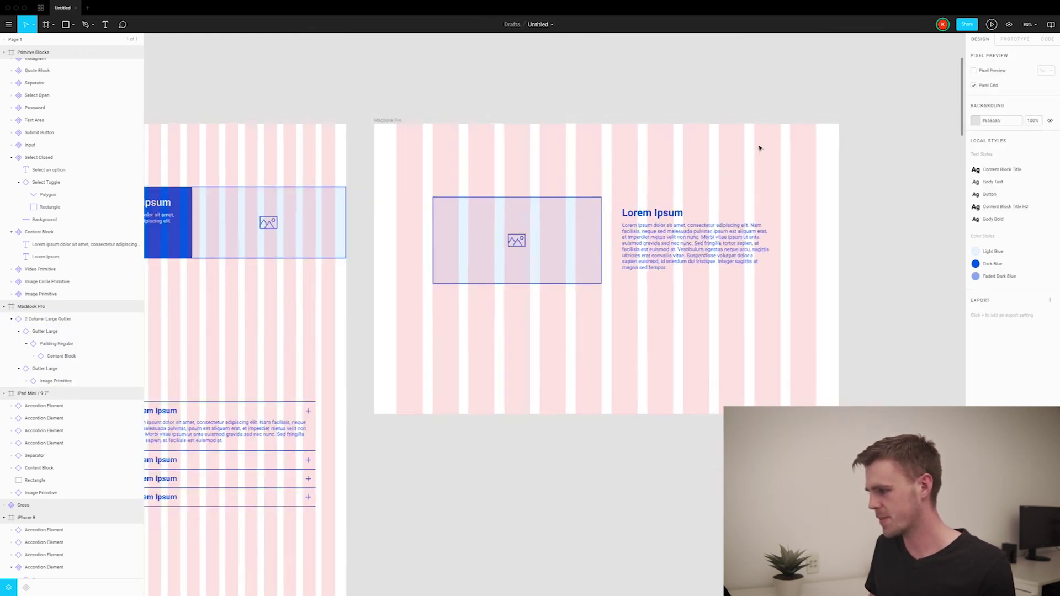
scroll(855, 185, up, 10)
scroll(797, 171, down, 6)
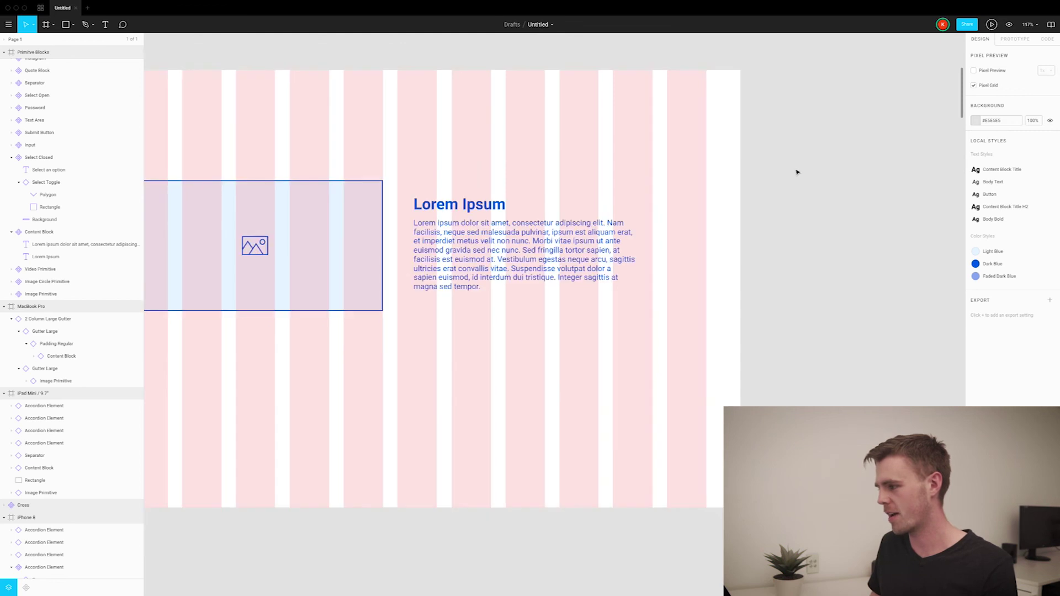
click(695, 196)
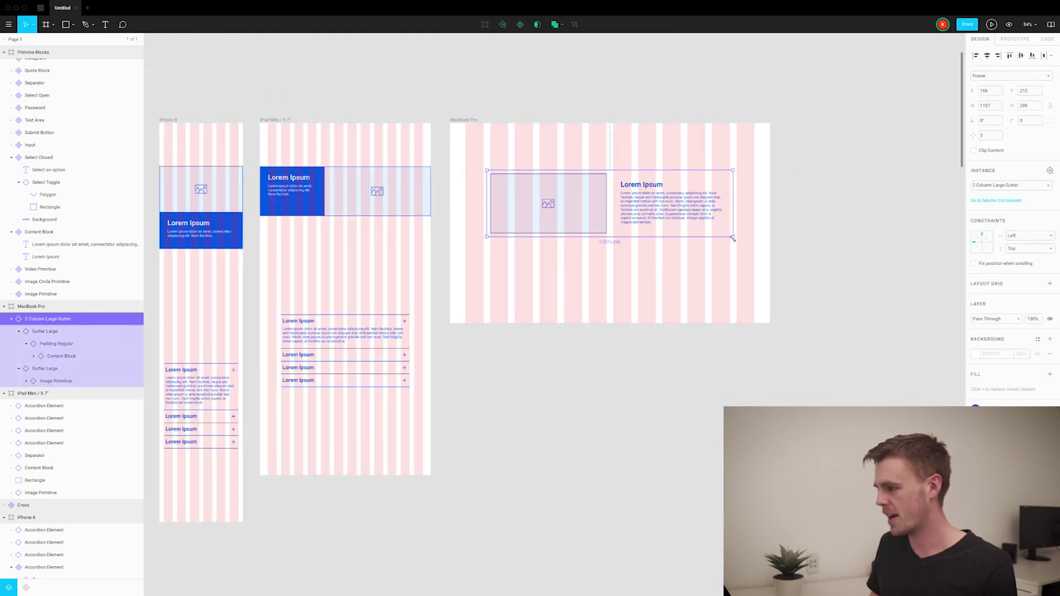
mouse_move(733, 239)
mouse_down()
mouse_move(710, 246)
mouse_move(760, 243)
mouse_move(683, 240)
mouse_move(748, 239)
mouse_up()
Step: Drag Slider With Indicator V2 into the MacBook Pro frame below the image-text block
click(784, 221)
scroll(791, 203, up, 5)
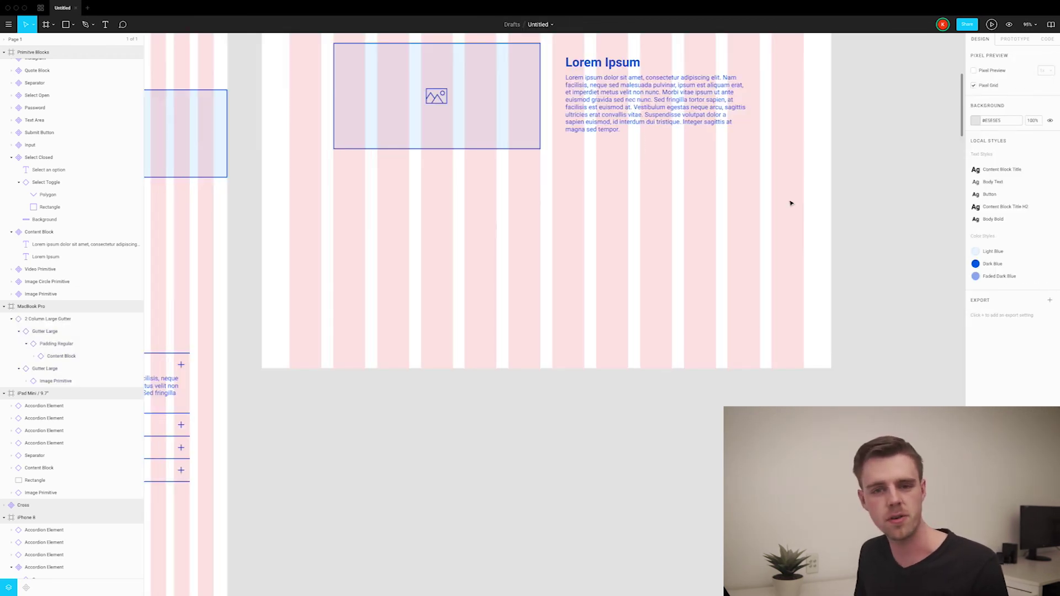
scroll(791, 204, down, 15)
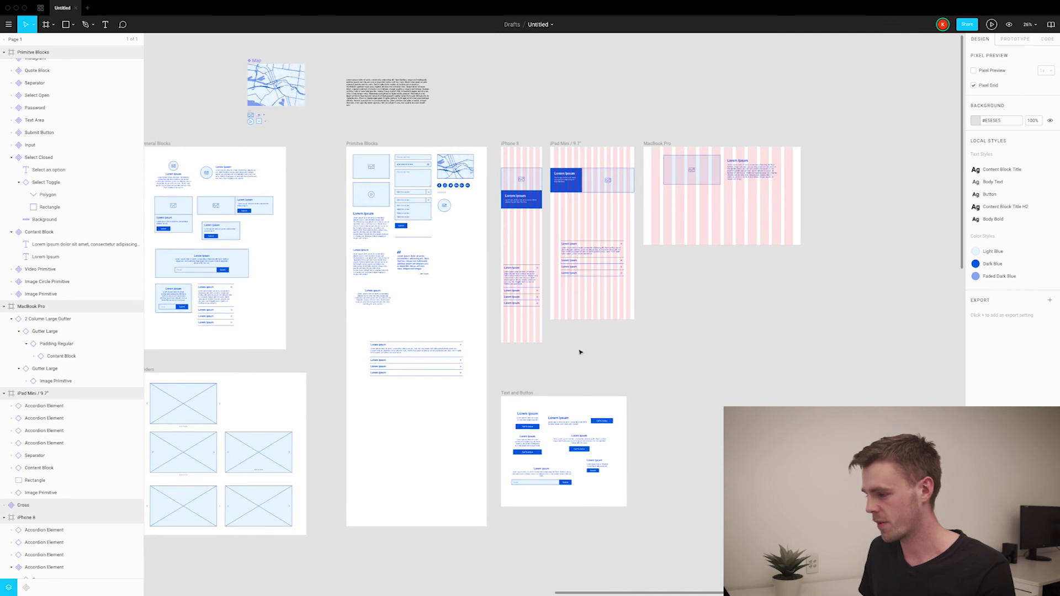
drag(196, 408, 707, 219)
scroll(712, 215, up, 10)
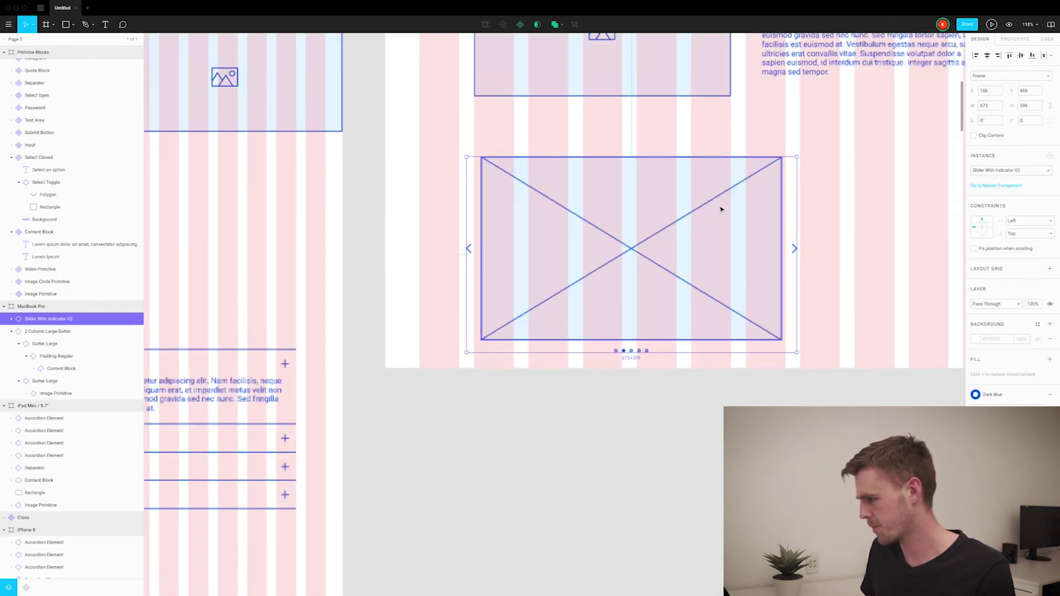
drag(627, 246, 617, 246)
Step: Widen the slider to 1138×399 and select its inner Content placeholder
scroll(712, 248, down, 1)
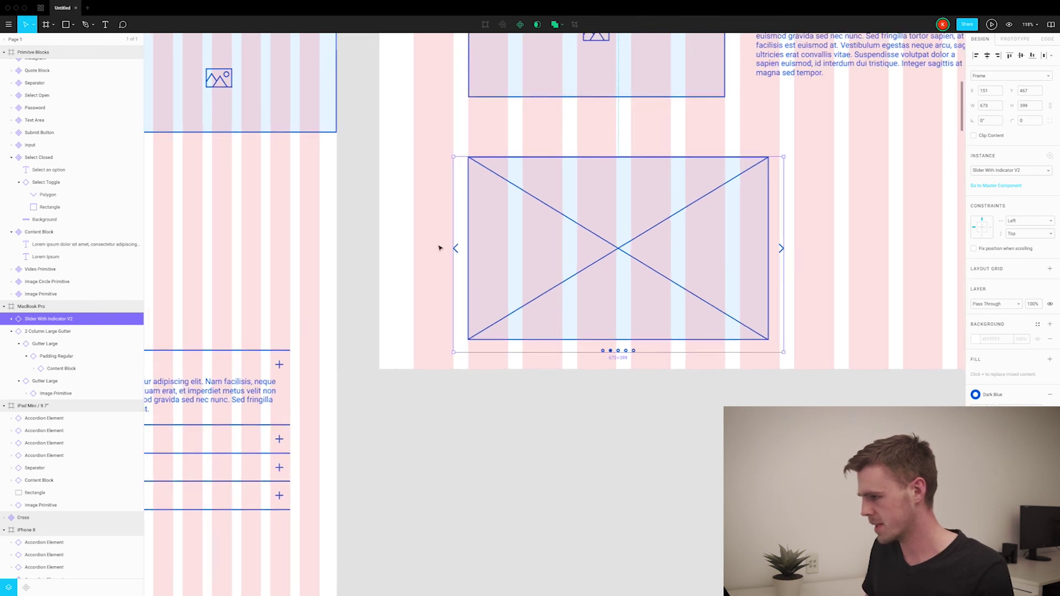
drag(784, 245, 842, 238)
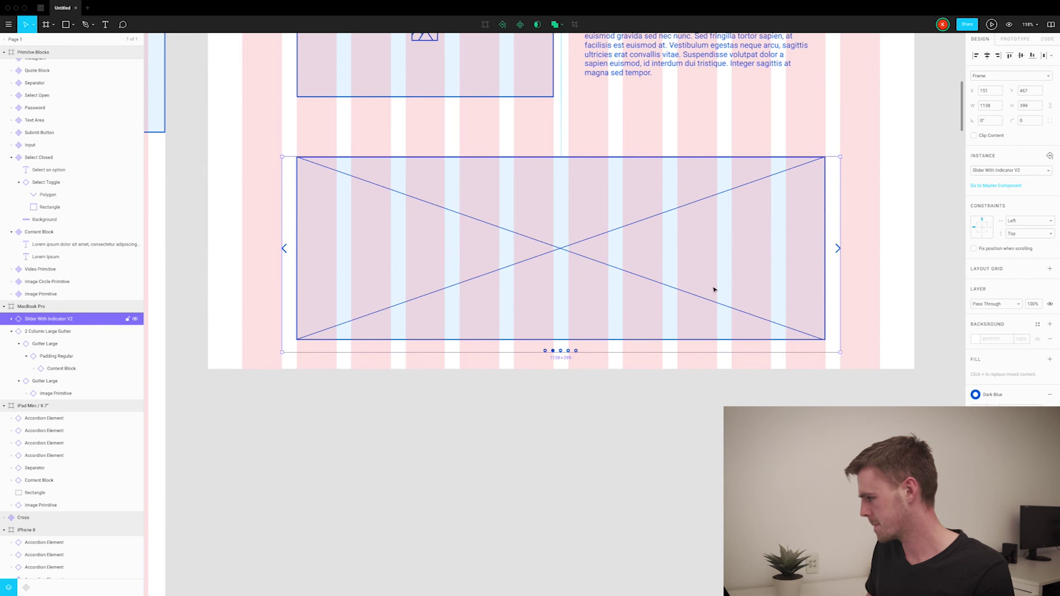
drag(712, 291, 691, 273)
click(715, 407)
click(632, 220)
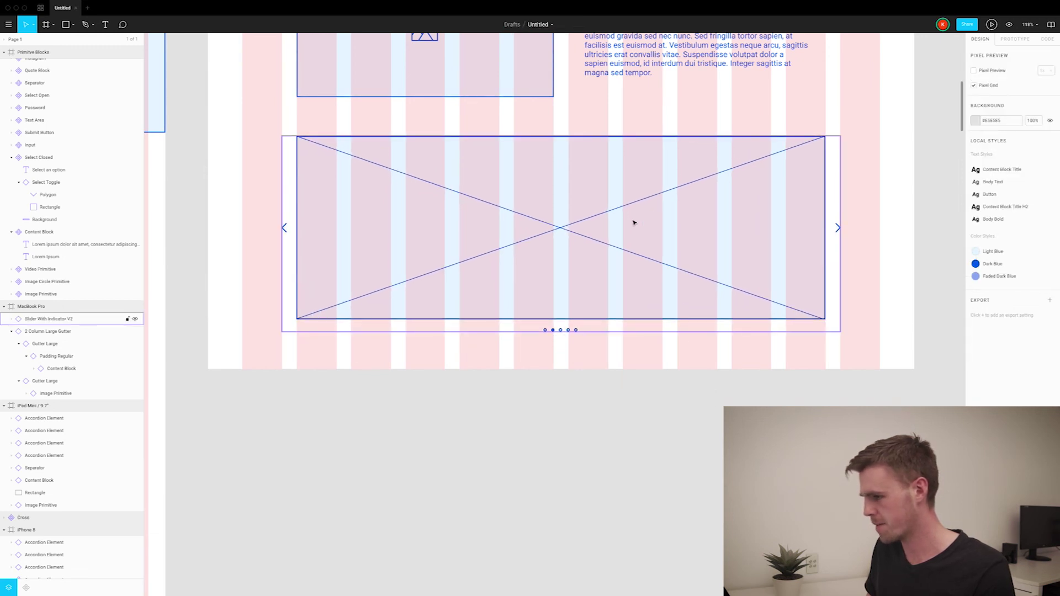
double_click(634, 223)
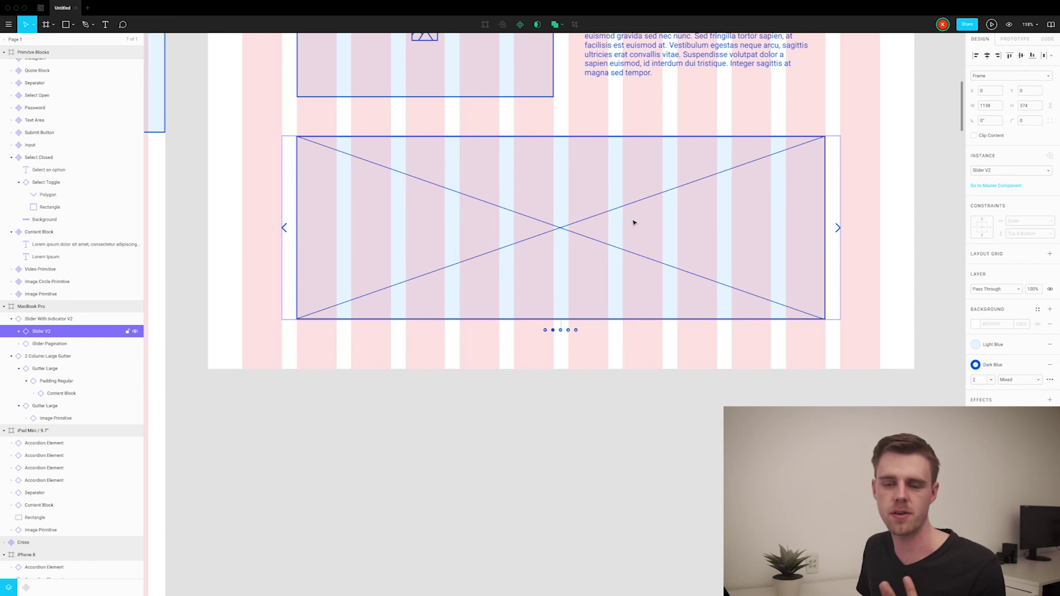
double_click(634, 223)
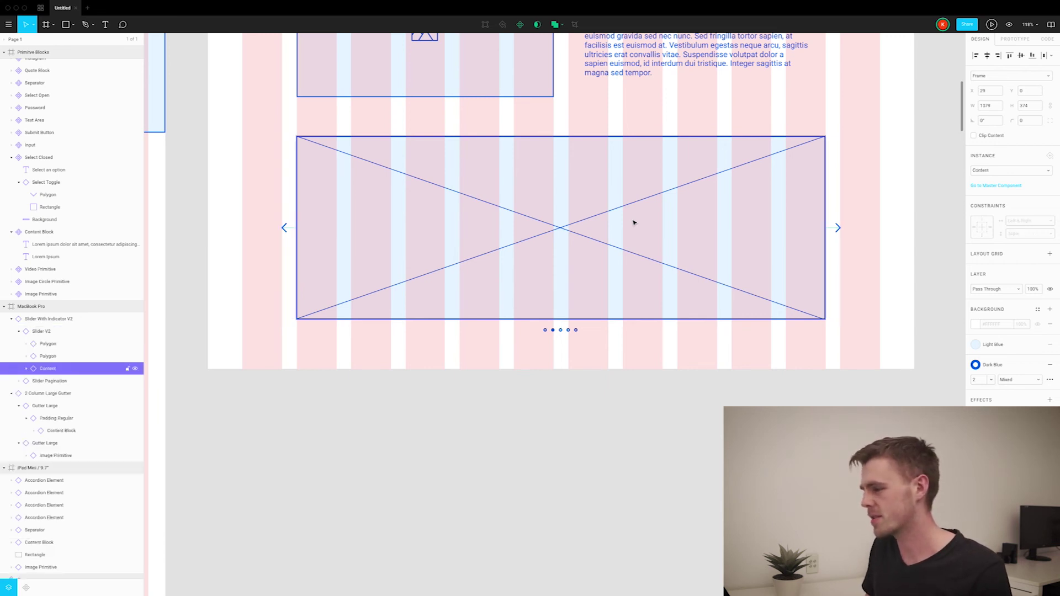
Step: Swap the slider's Content for Layouts > 3 Column Large Gutter
click(1036, 169)
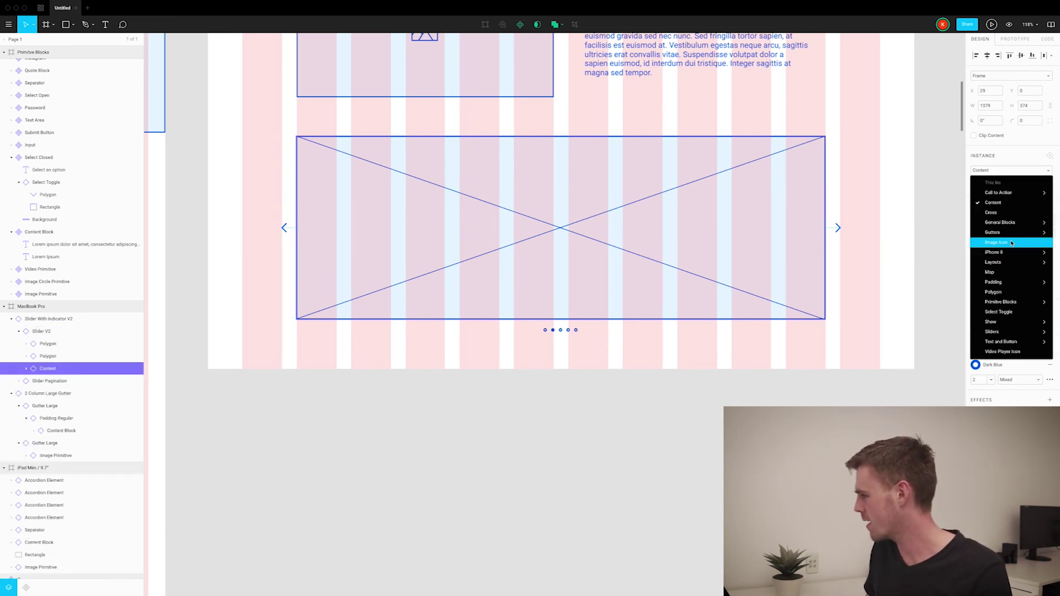
mouse_move(1014, 264)
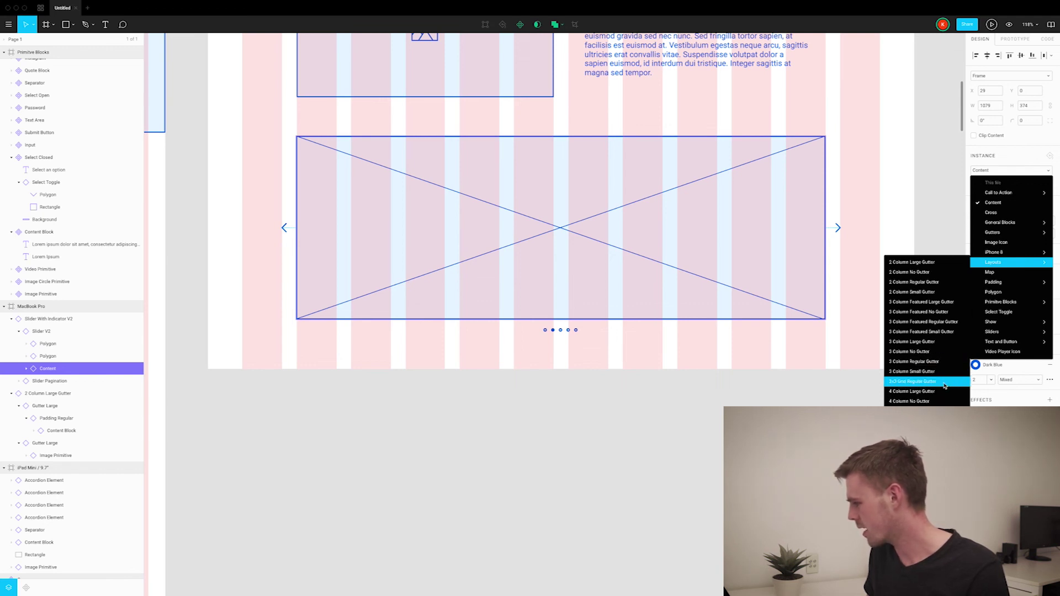
click(917, 342)
click(808, 371)
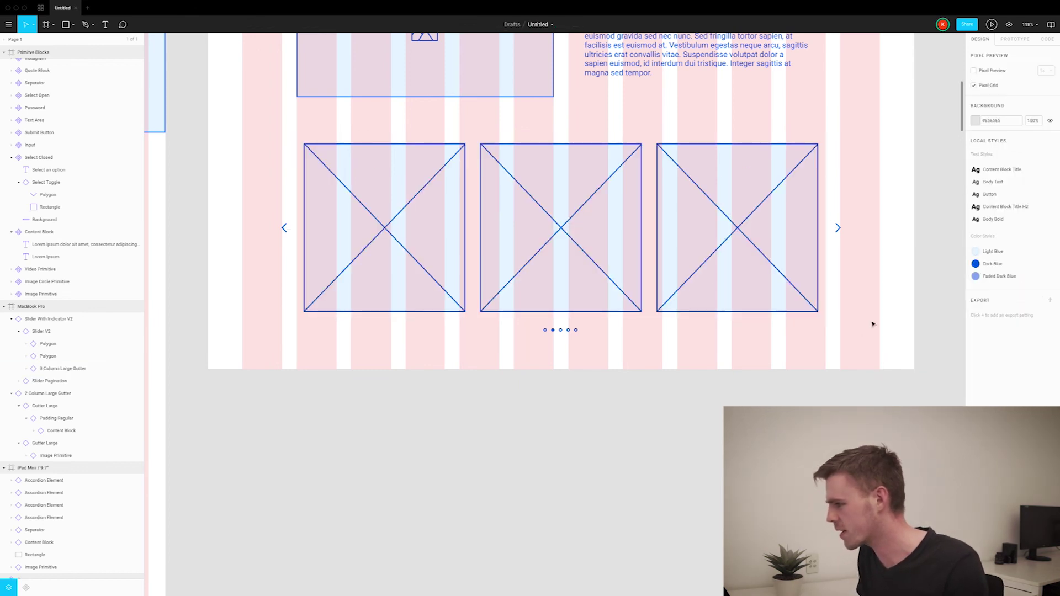
scroll(871, 324, down, 5)
scroll(729, 268, up, 5)
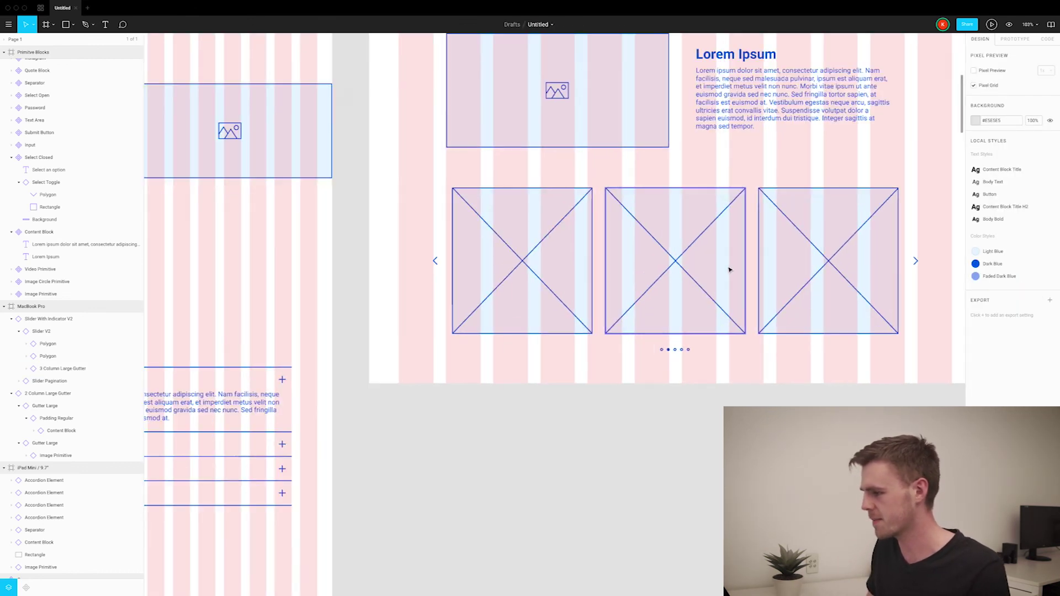
Step: Turn the first slider card into a General Blocks > Testimonial Block
click(575, 212)
double_click(575, 212)
double_click(575, 212)
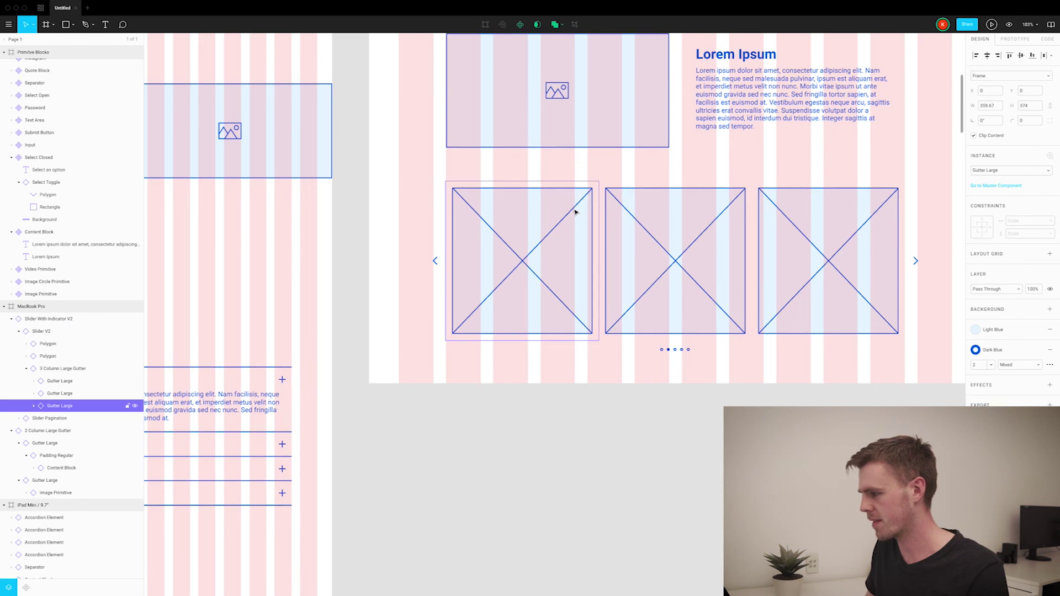
double_click(575, 212)
click(1033, 174)
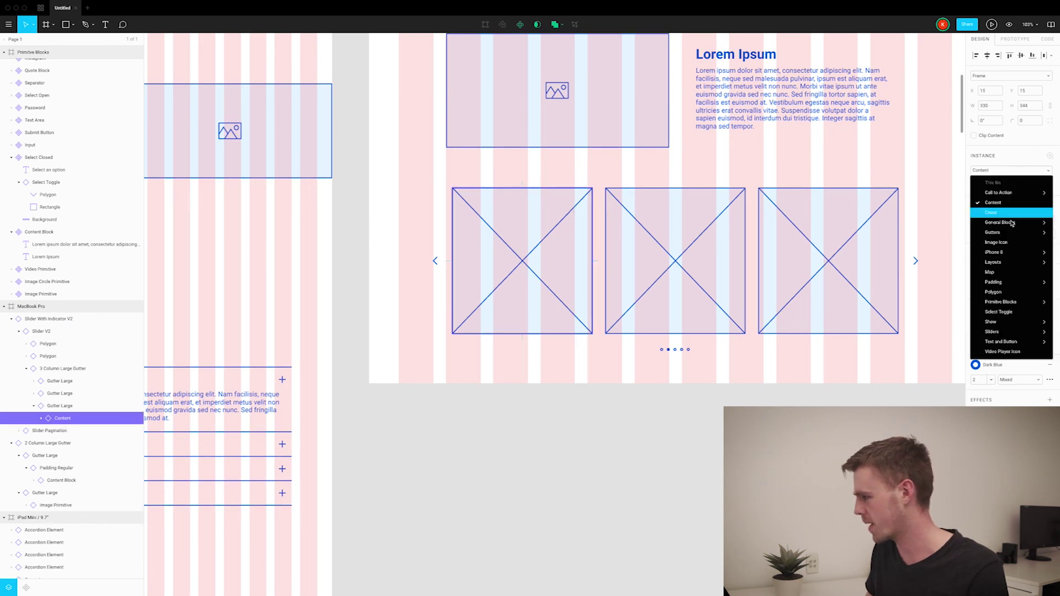
mouse_move(1016, 224)
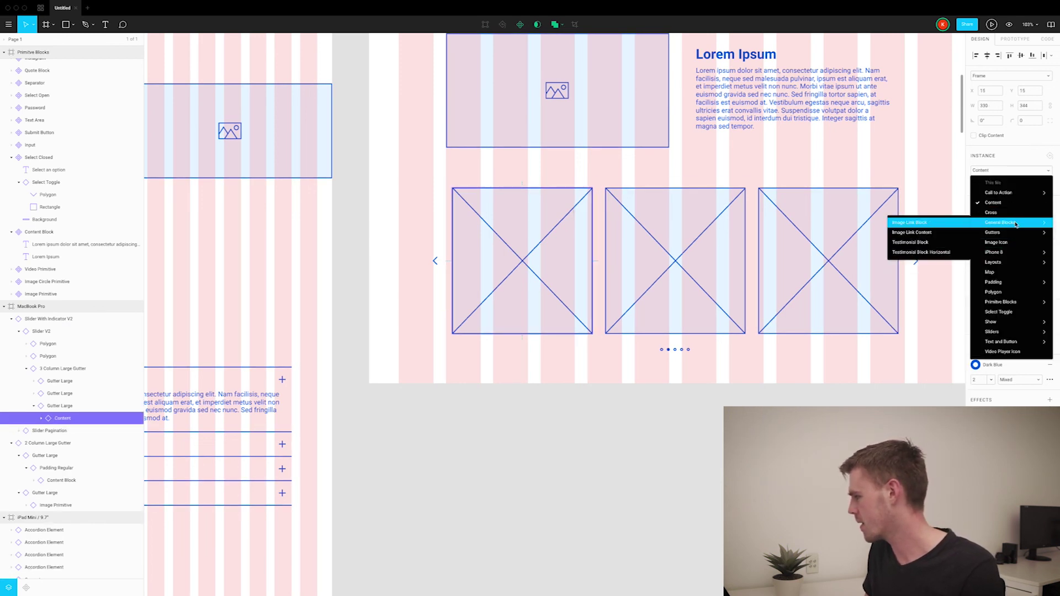
click(910, 243)
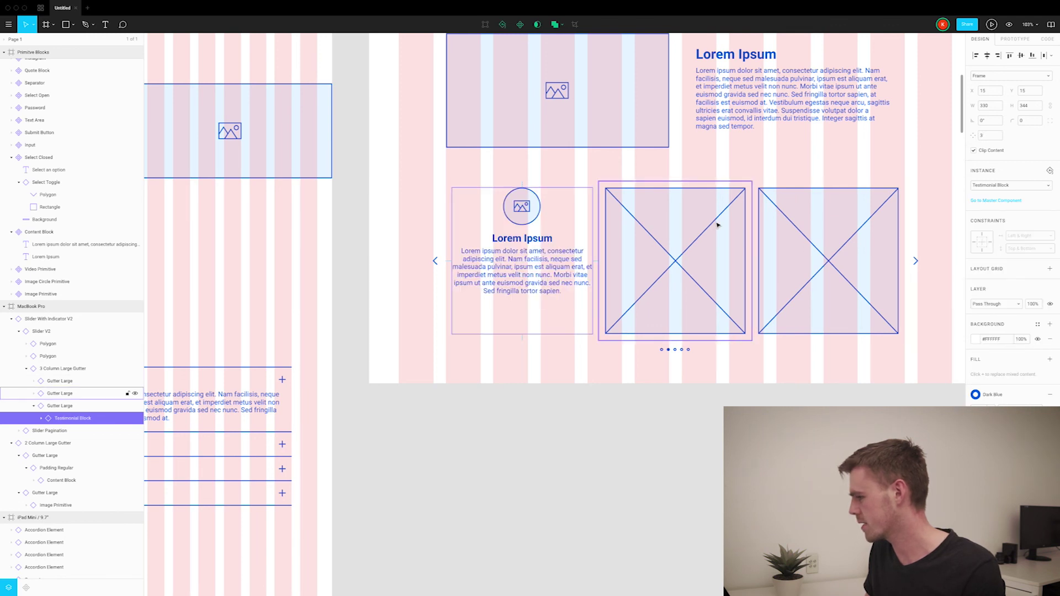
Step: Turn the middle and third slider cards into Testimonial Blocks too
click(1033, 170)
mouse_move(1016, 224)
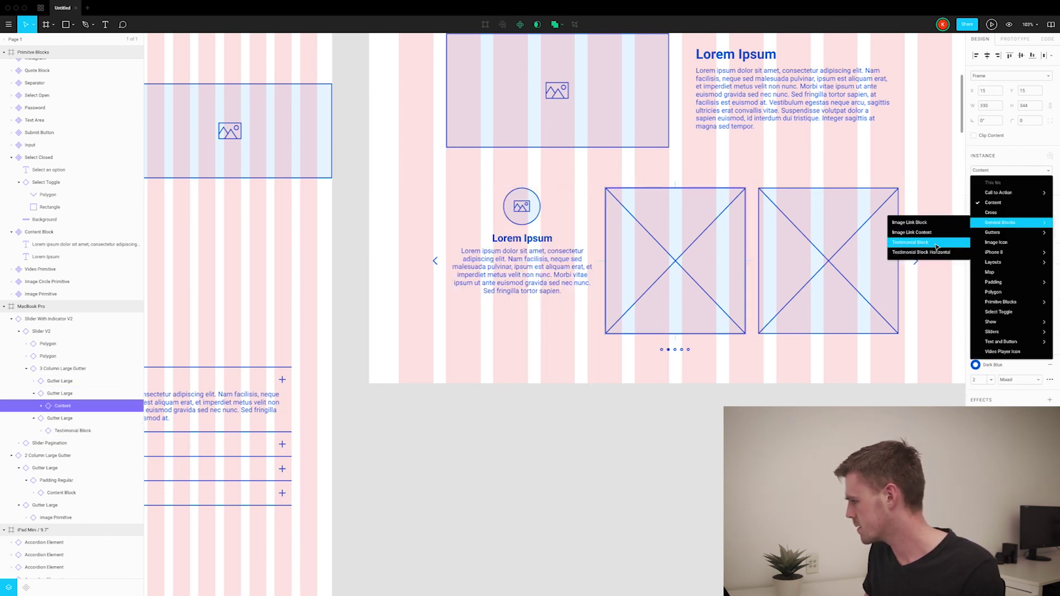
click(910, 243)
click(879, 232)
click(1033, 170)
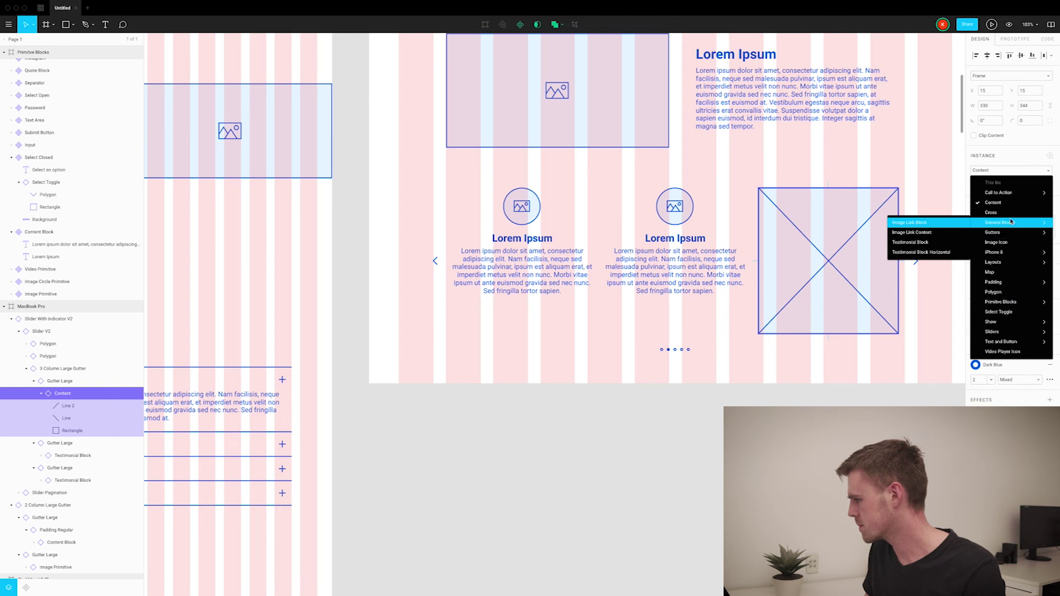
click(910, 242)
scroll(379, 378, down, 4)
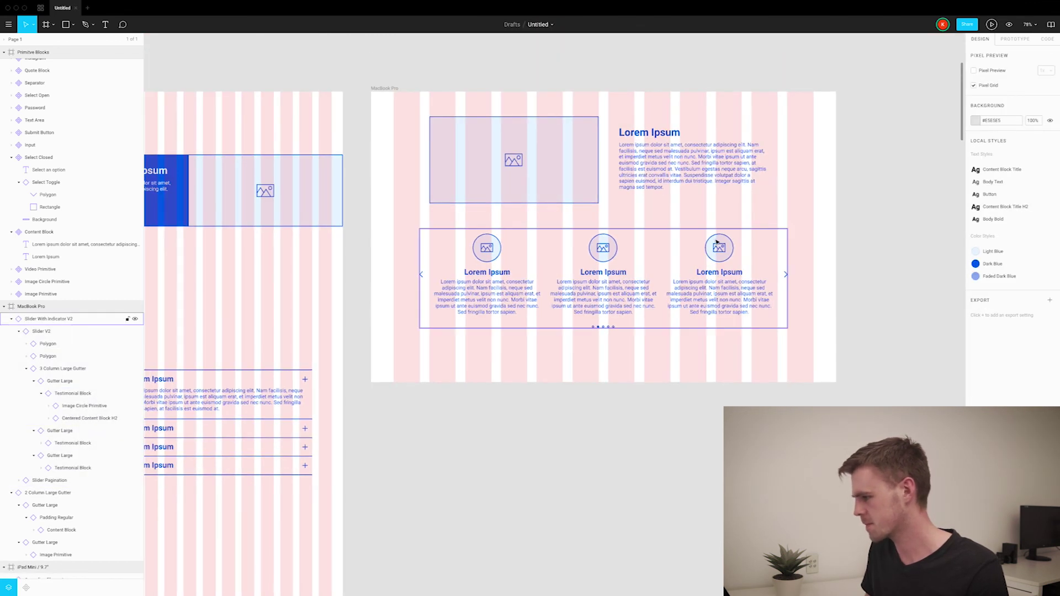
click(723, 283)
click(837, 345)
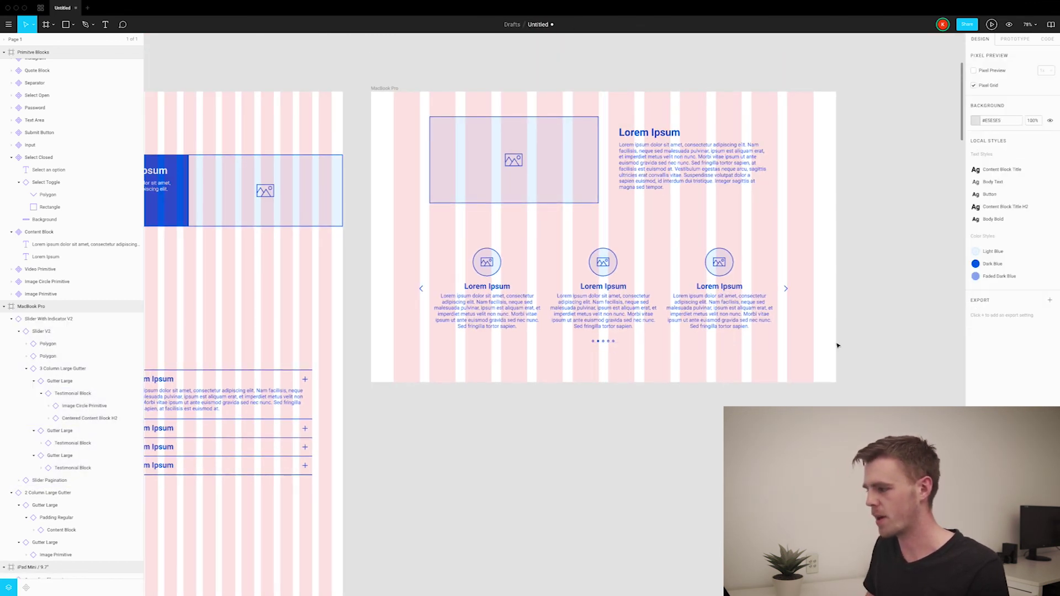